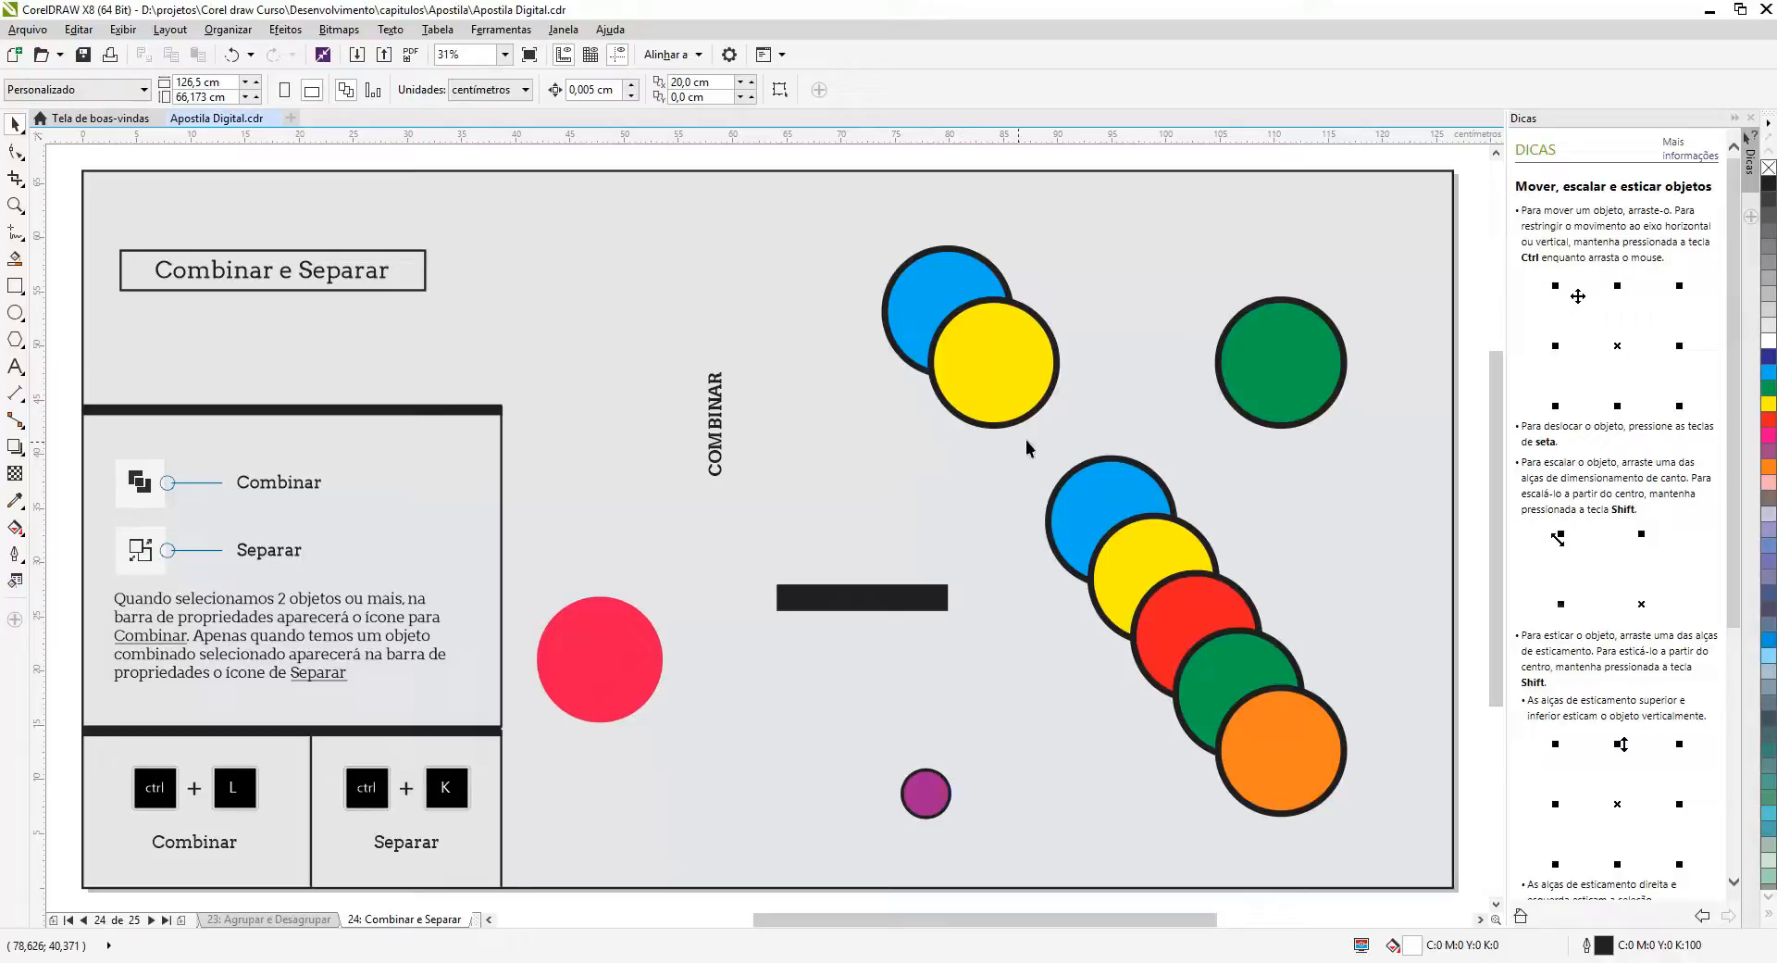
Step: Combine the overlapping blue and yellow circles near the page's upper edge, and shift the combined shape slightly
{"action": "left_click_drag", "start_coordinate": [1098, 423], "coordinate": [1077, 454]}
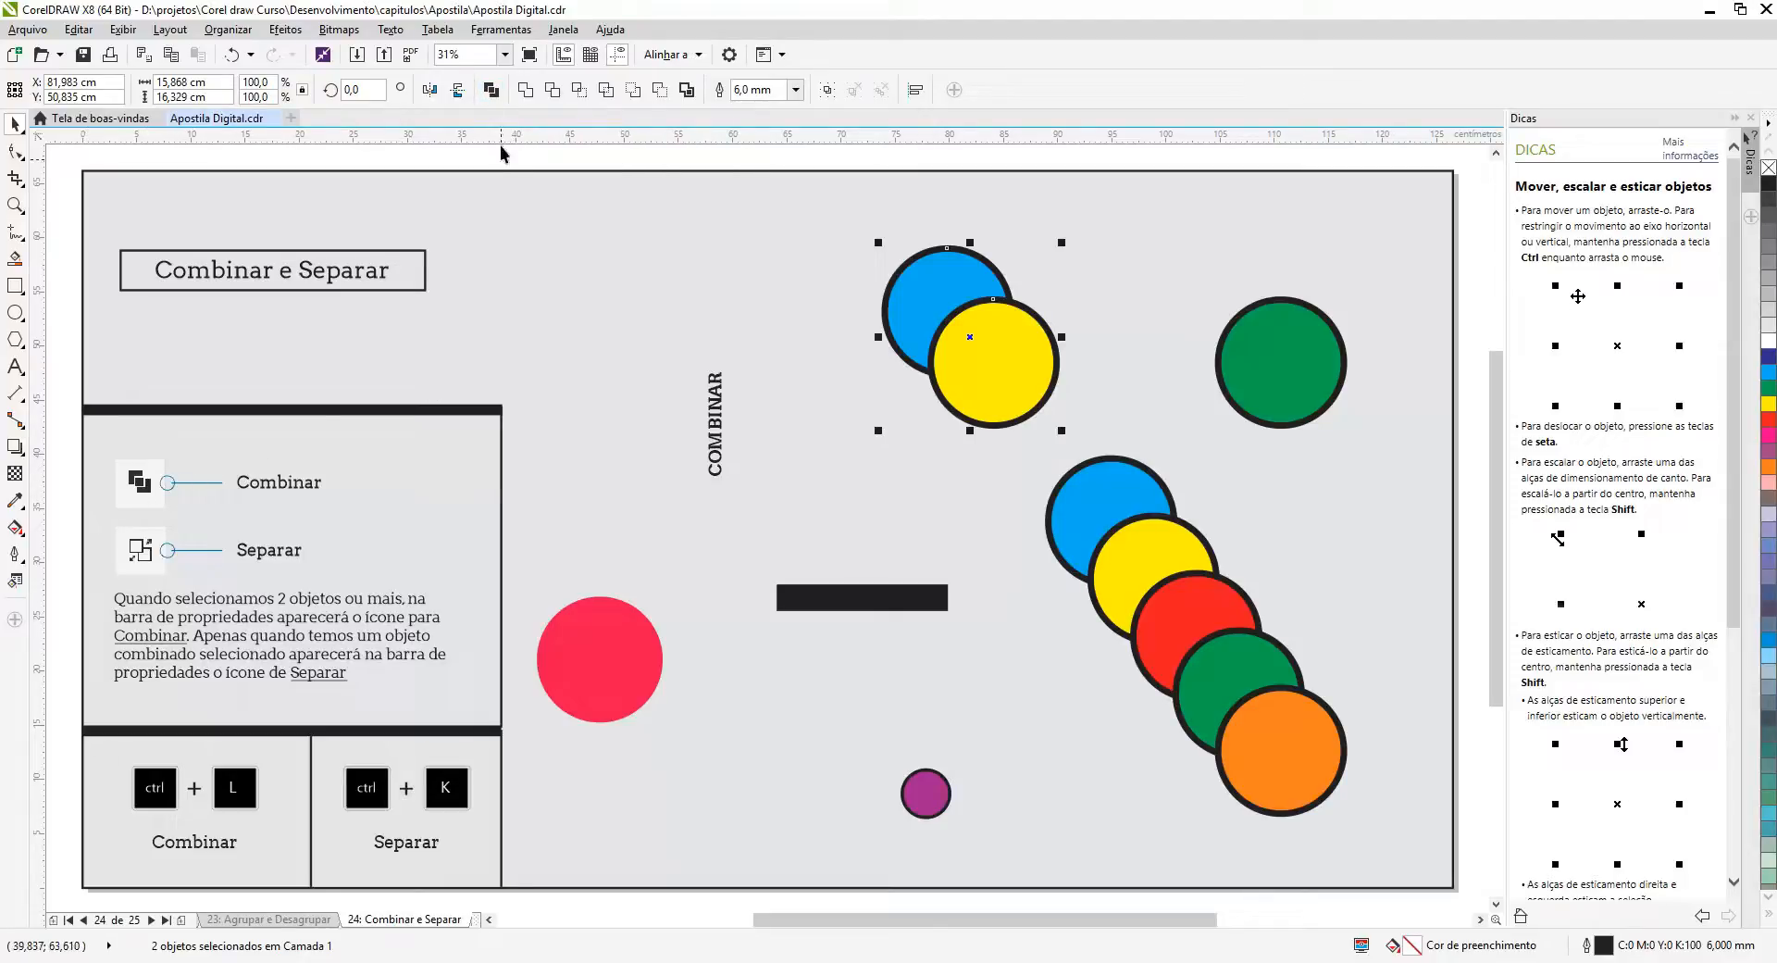
{"action": "left_click", "coordinate": [492, 90]}
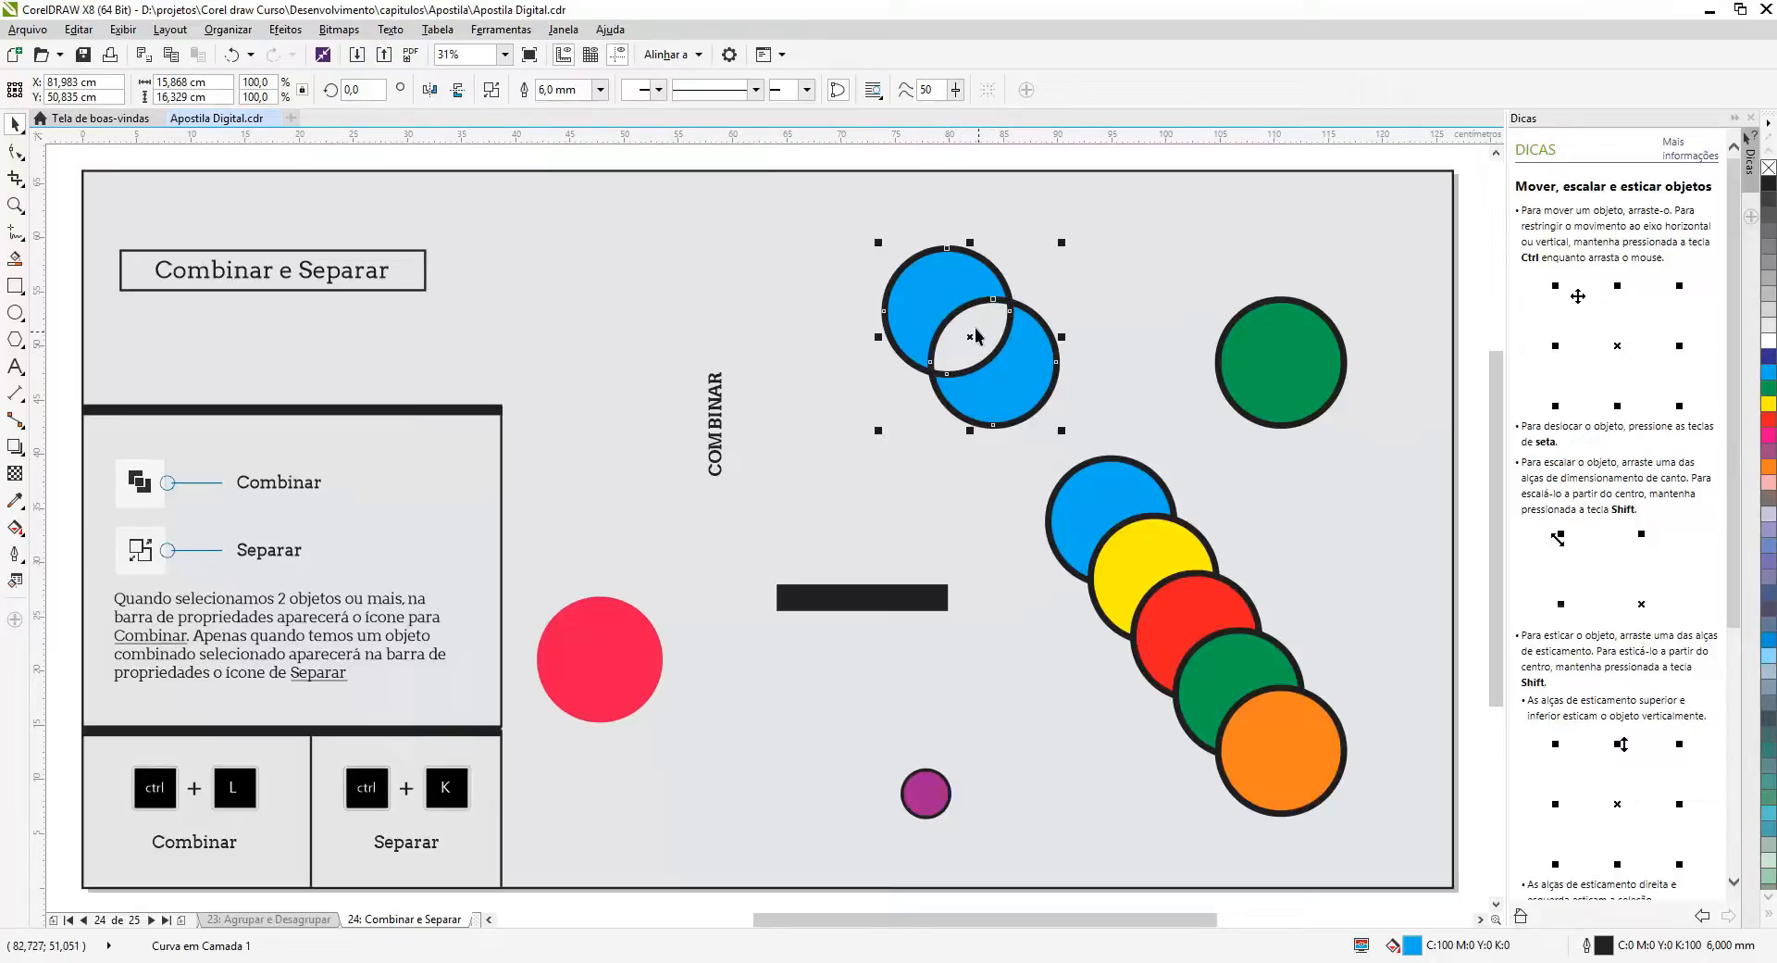
{"action": "mouse_move", "coordinate": [970, 339]}
{"action": "left_mouse_down"}
{"action": "mouse_move", "coordinate": [769, 389]}
{"action": "mouse_move", "coordinate": [355, 604]}
{"action": "mouse_move", "coordinate": [267, 622]}
{"action": "mouse_move", "coordinate": [231, 563]}
{"action": "mouse_move", "coordinate": [966, 281]}
{"action": "mouse_move", "coordinate": [1050, 331]}
{"action": "left_mouse_up"}
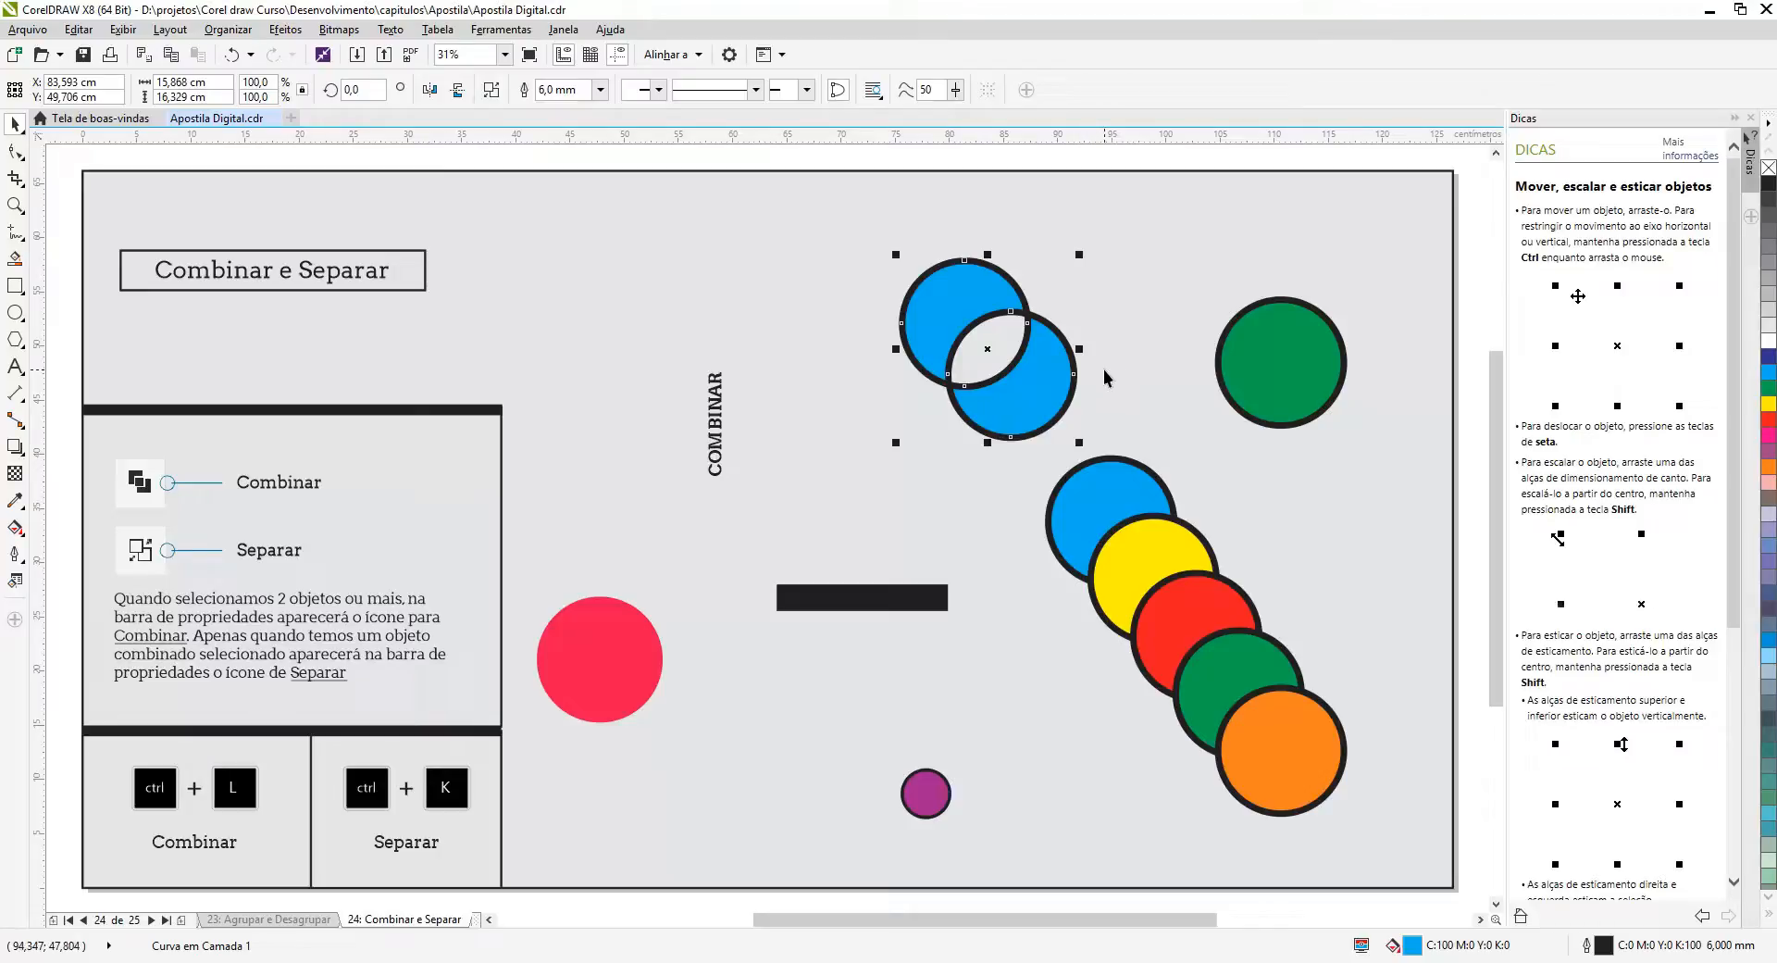
Step: Undo the move and the combination of the blue and yellow circles
{"action": "key", "text": "ctrl+z"}
{"action": "key", "text": "ctrl+z"}
{"action": "key", "text": "ctrl+z"}
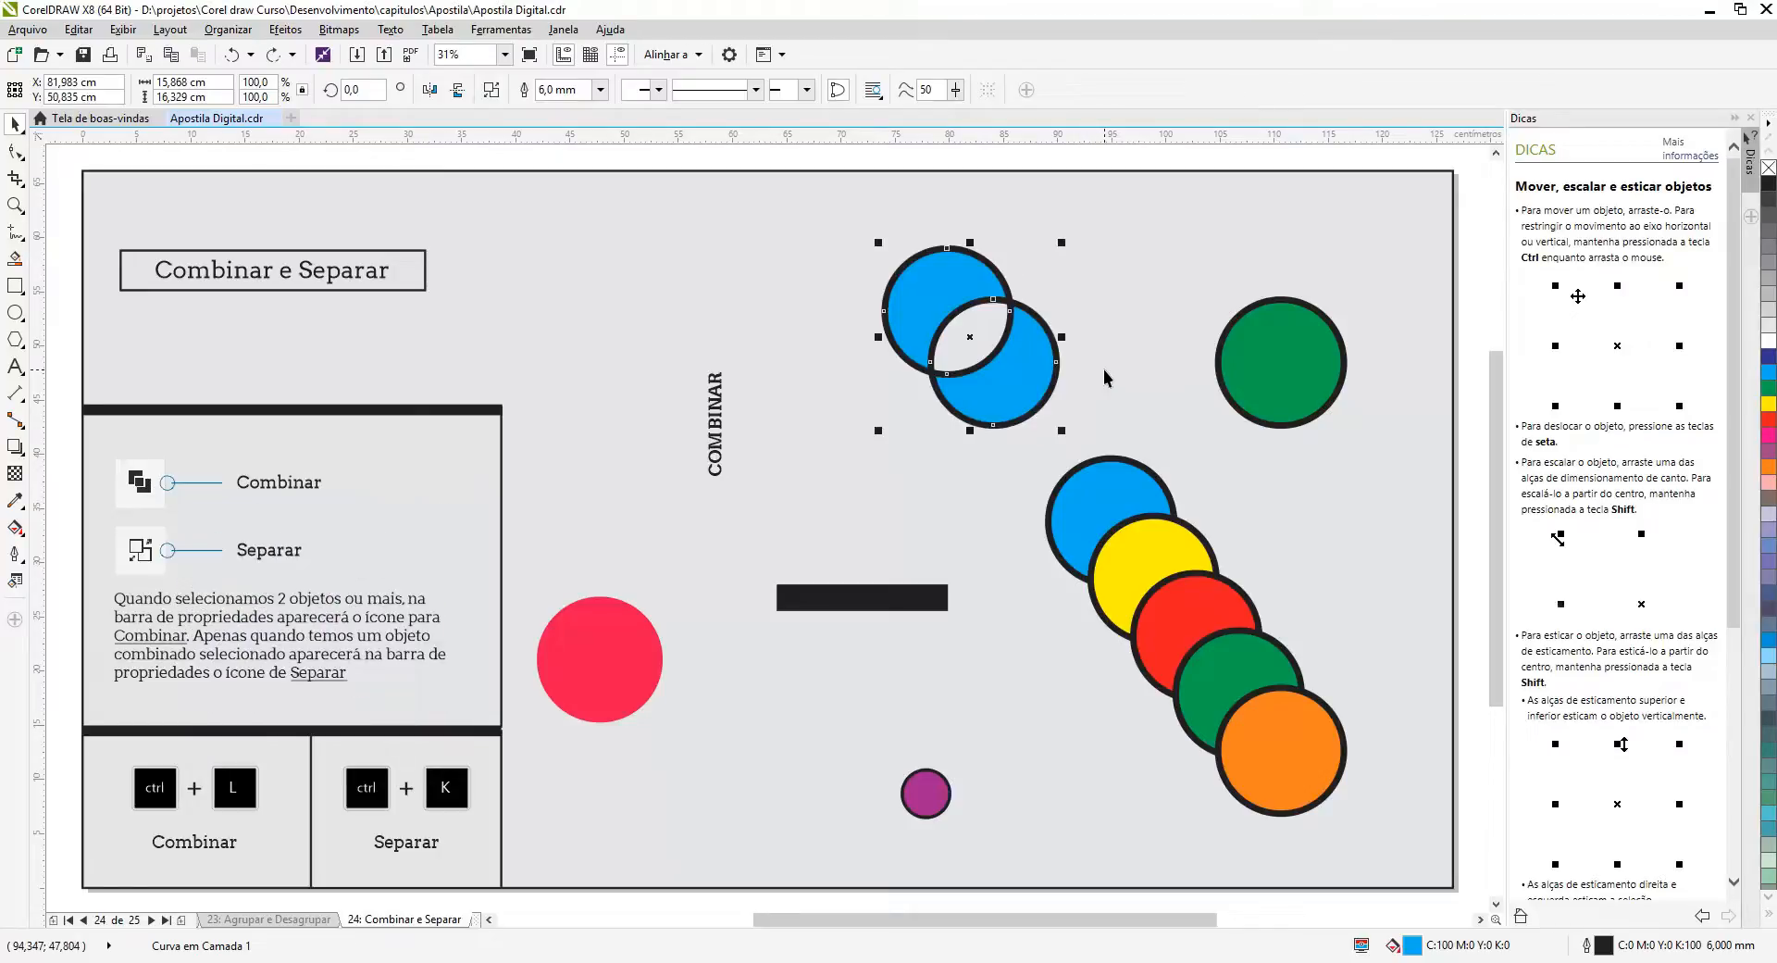
{"action": "key", "text": "ctrl+z"}
Step: Move the separate green circle over the overlapping blue and yellow pair, and combine all three circles
{"action": "left_click", "coordinate": [1284, 364]}
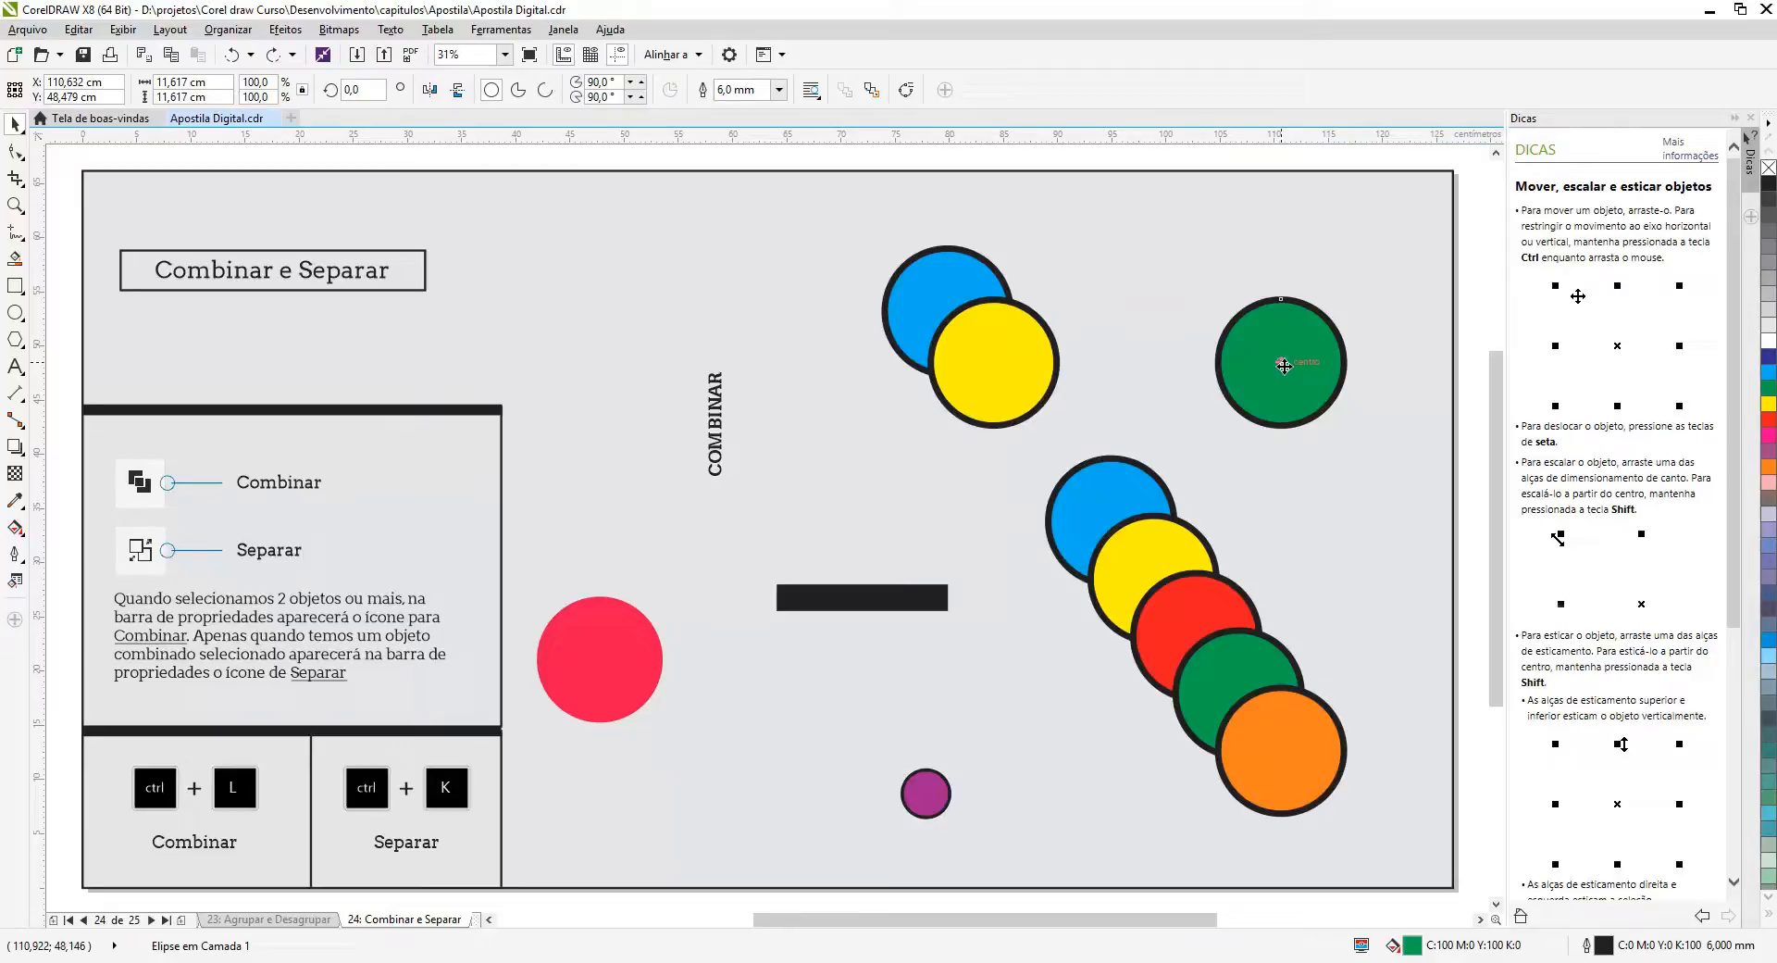
{"action": "left_click_drag", "start_coordinate": [1284, 365], "coordinate": [918, 365]}
{"action": "left_click_drag", "start_coordinate": [787, 217], "coordinate": [1145, 449]}
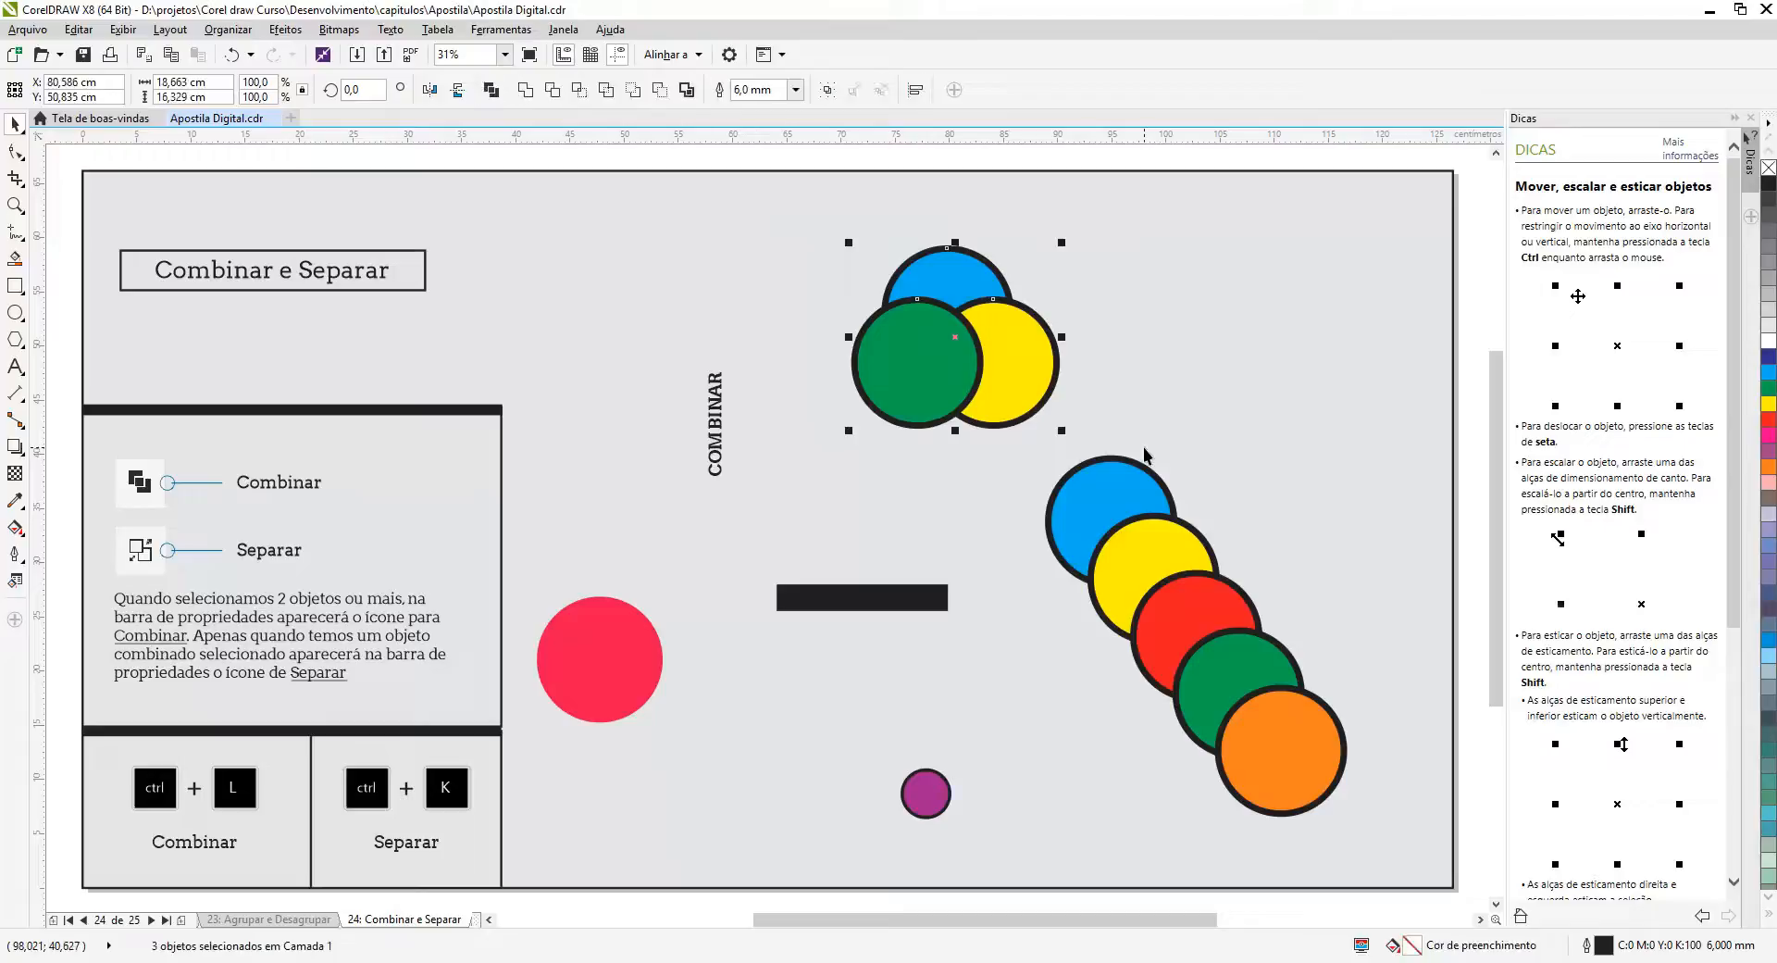
{"action": "left_click", "coordinate": [489, 90]}
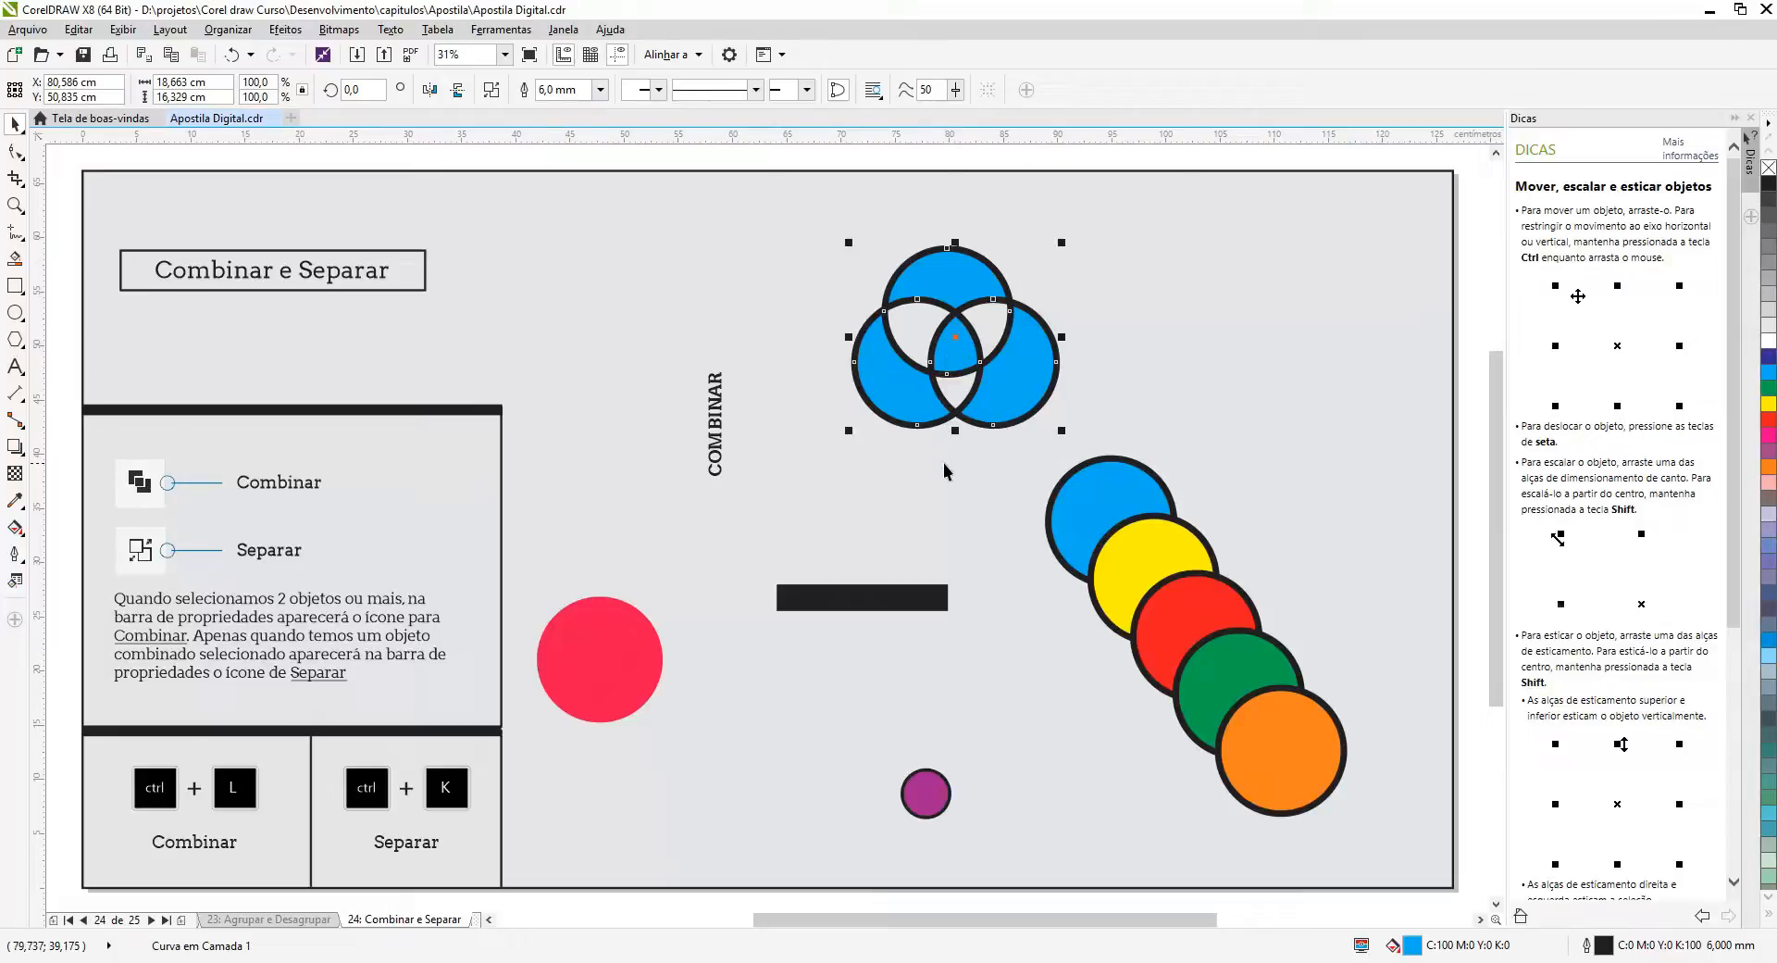
{"action": "key", "text": "Escape"}
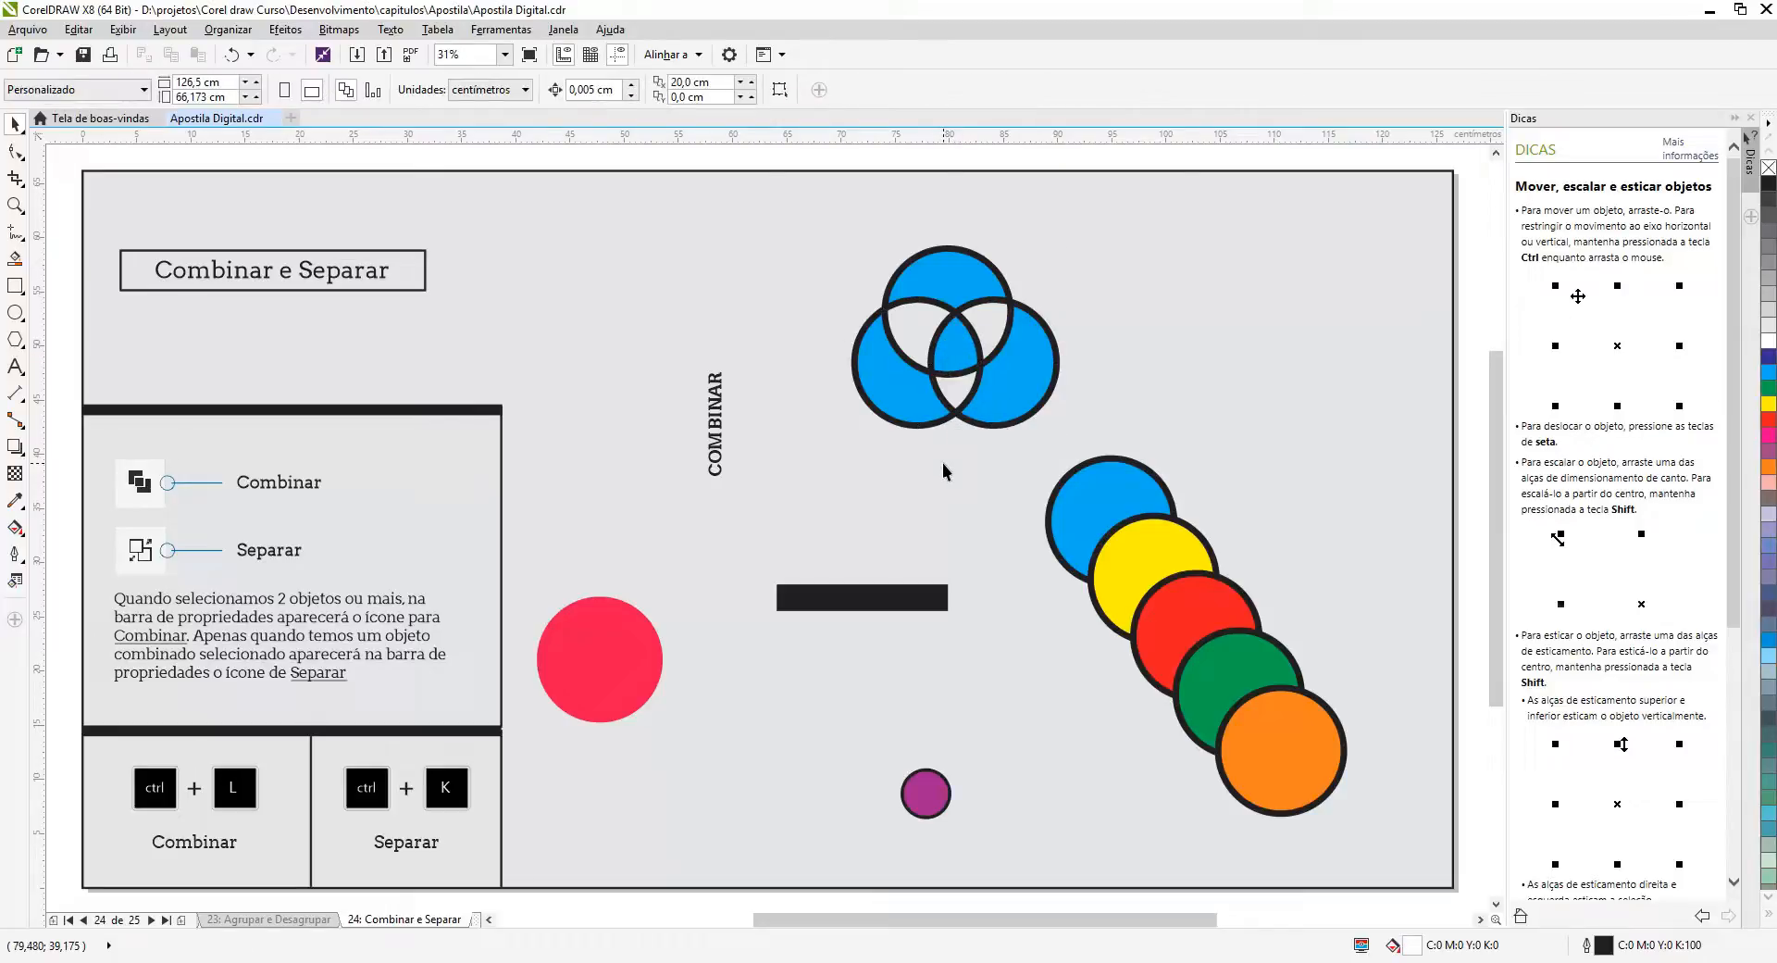
Step: Undo the three-circle combination and the green circle's move, leaving nothing selected
{"action": "key", "text": "ctrl+z"}
{"action": "key", "text": "ctrl+z"}
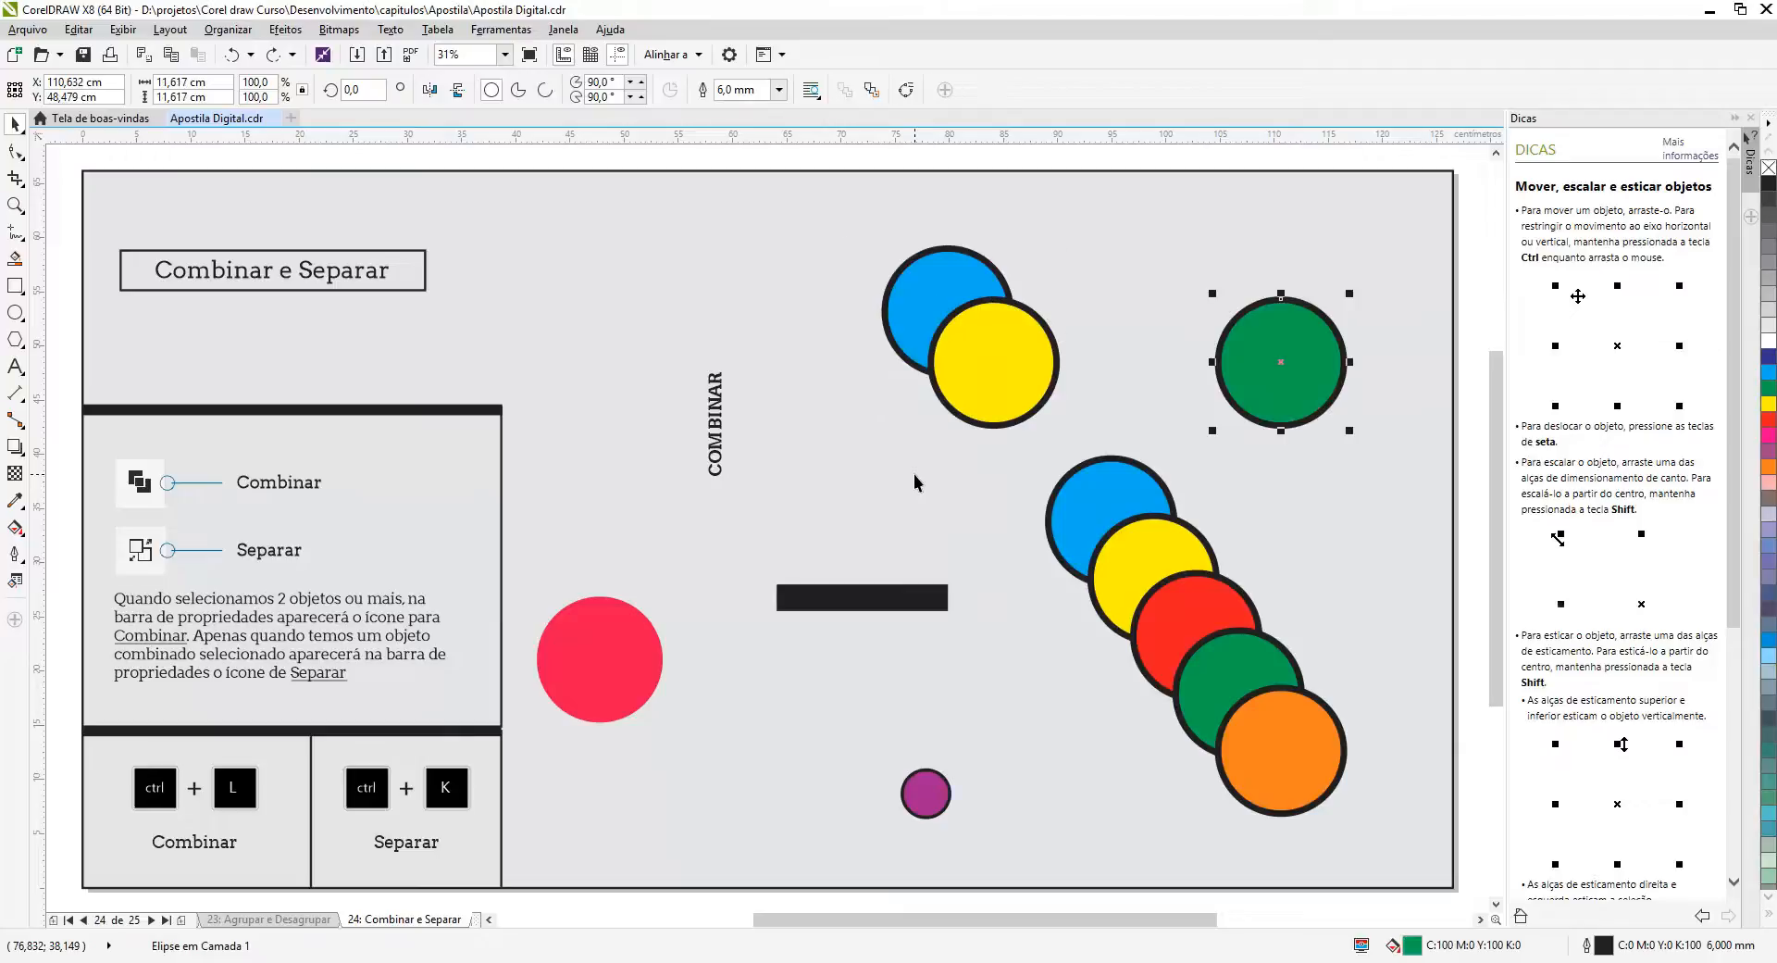
{"action": "key", "text": "Escape"}
Step: Move the vertical COMBINAR text to the centre of the pink-red circle and combine the text with the circle
{"action": "left_click", "coordinate": [716, 427]}
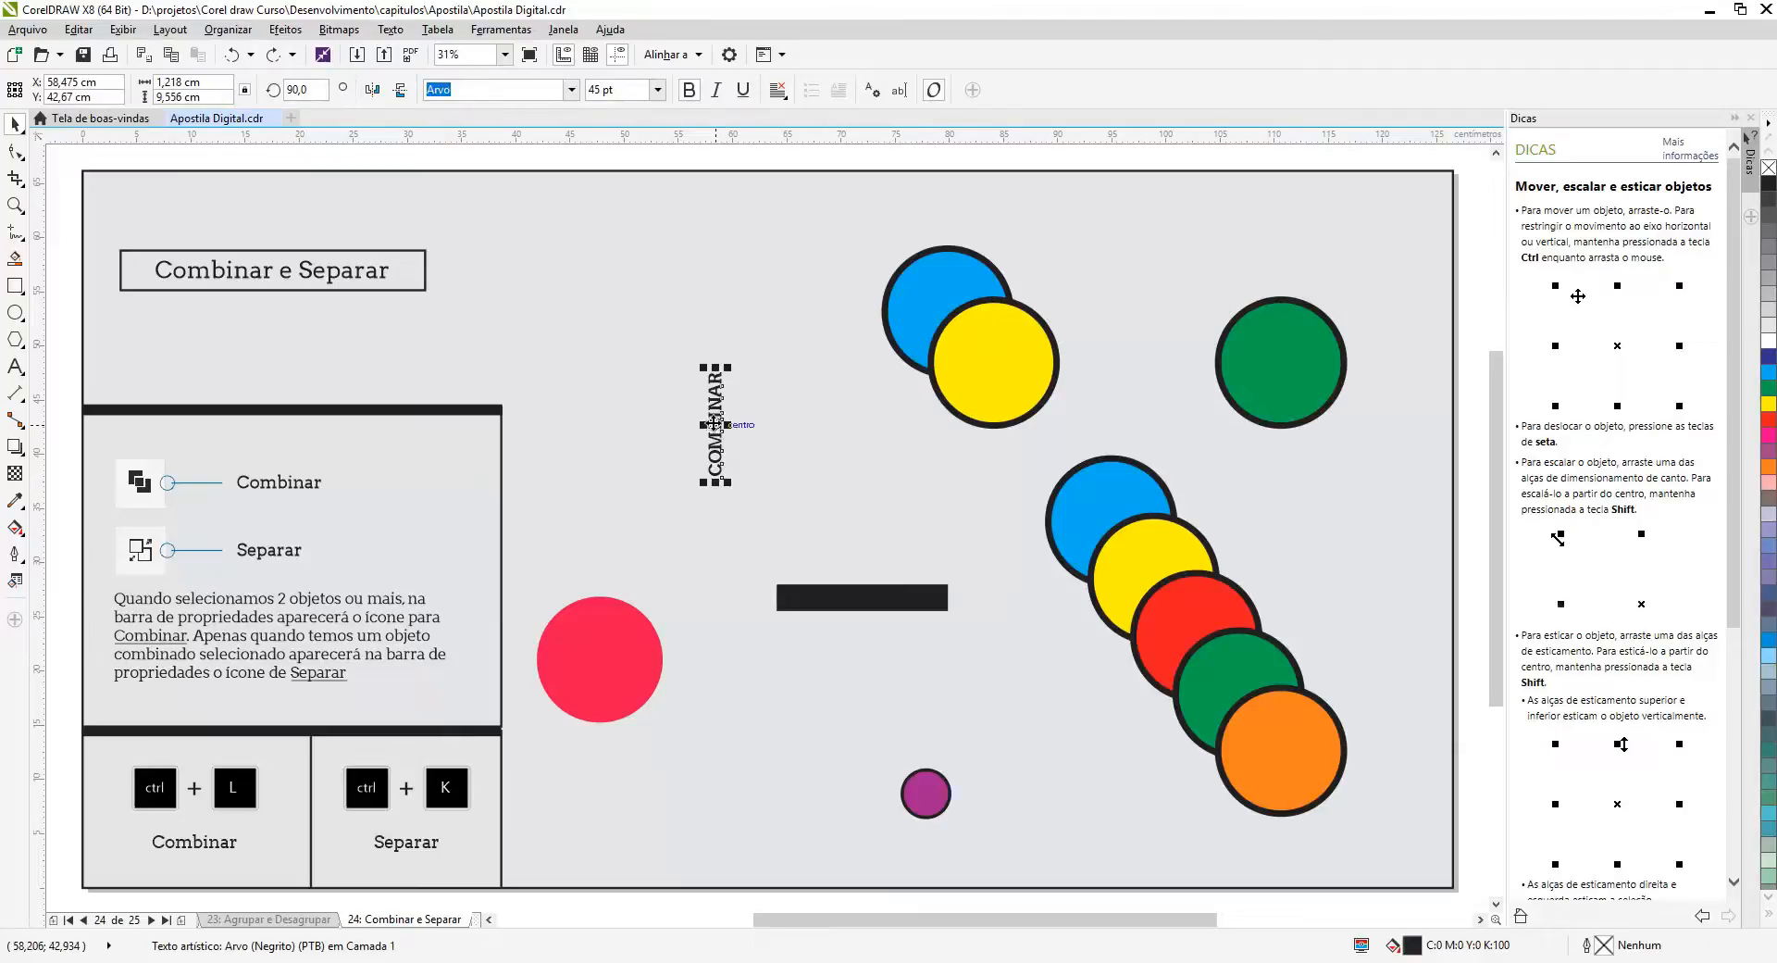
{"action": "left_click_drag", "start_coordinate": [715, 428], "coordinate": [601, 663]}
{"action": "left_click", "coordinate": [542, 687], "text": "shift"}
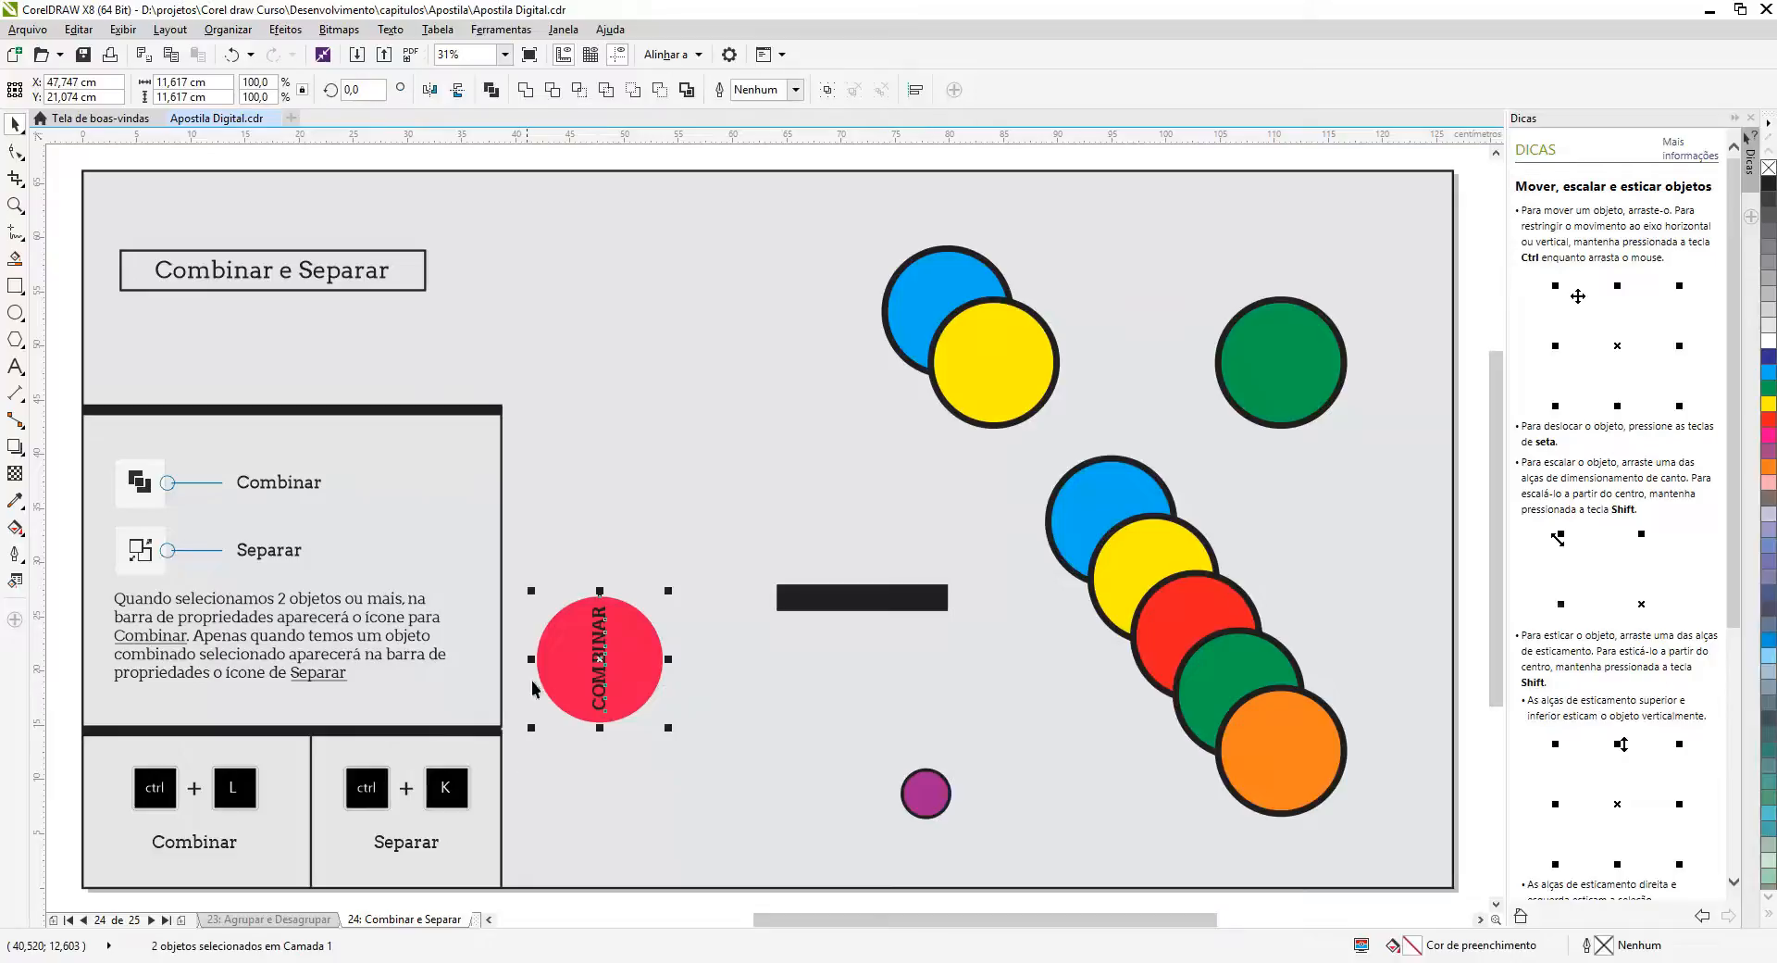
{"action": "left_click", "coordinate": [490, 92]}
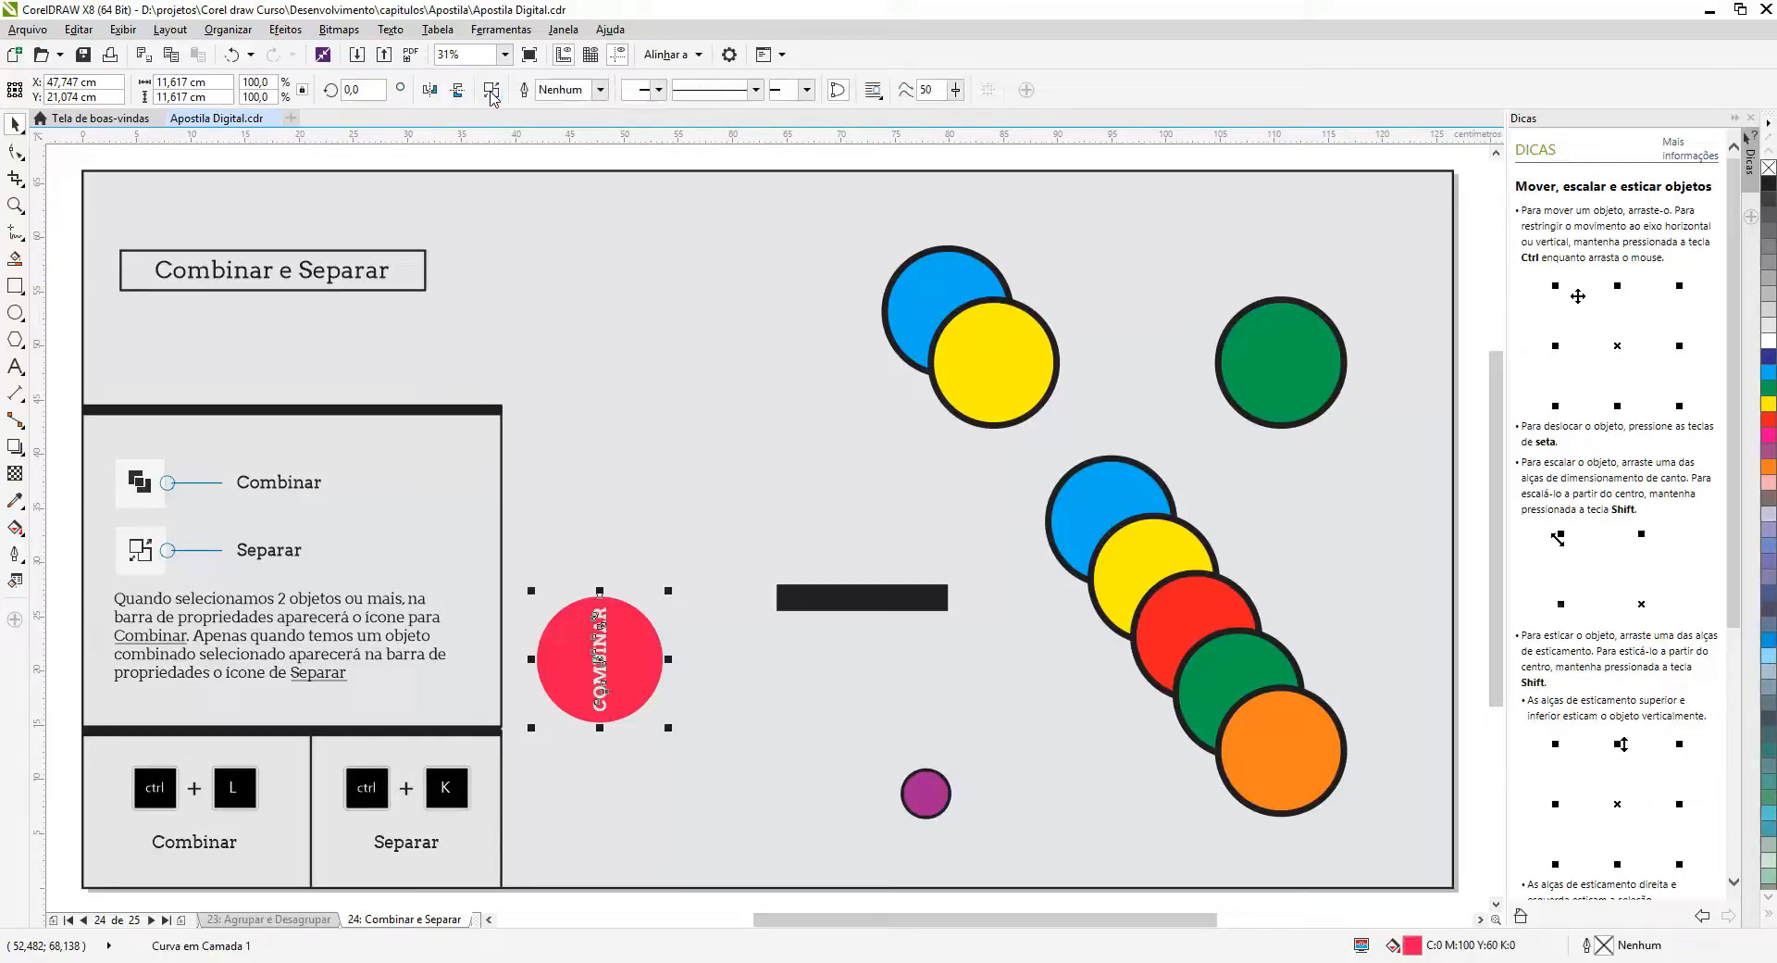
Step: Move the combined COMBINAR circle over the explanatory paragraph and bring it to the front
{"action": "left_click", "coordinate": [642, 563]}
{"action": "left_click", "coordinate": [639, 665]}
{"action": "left_click_drag", "start_coordinate": [639, 665], "coordinate": [432, 624]}
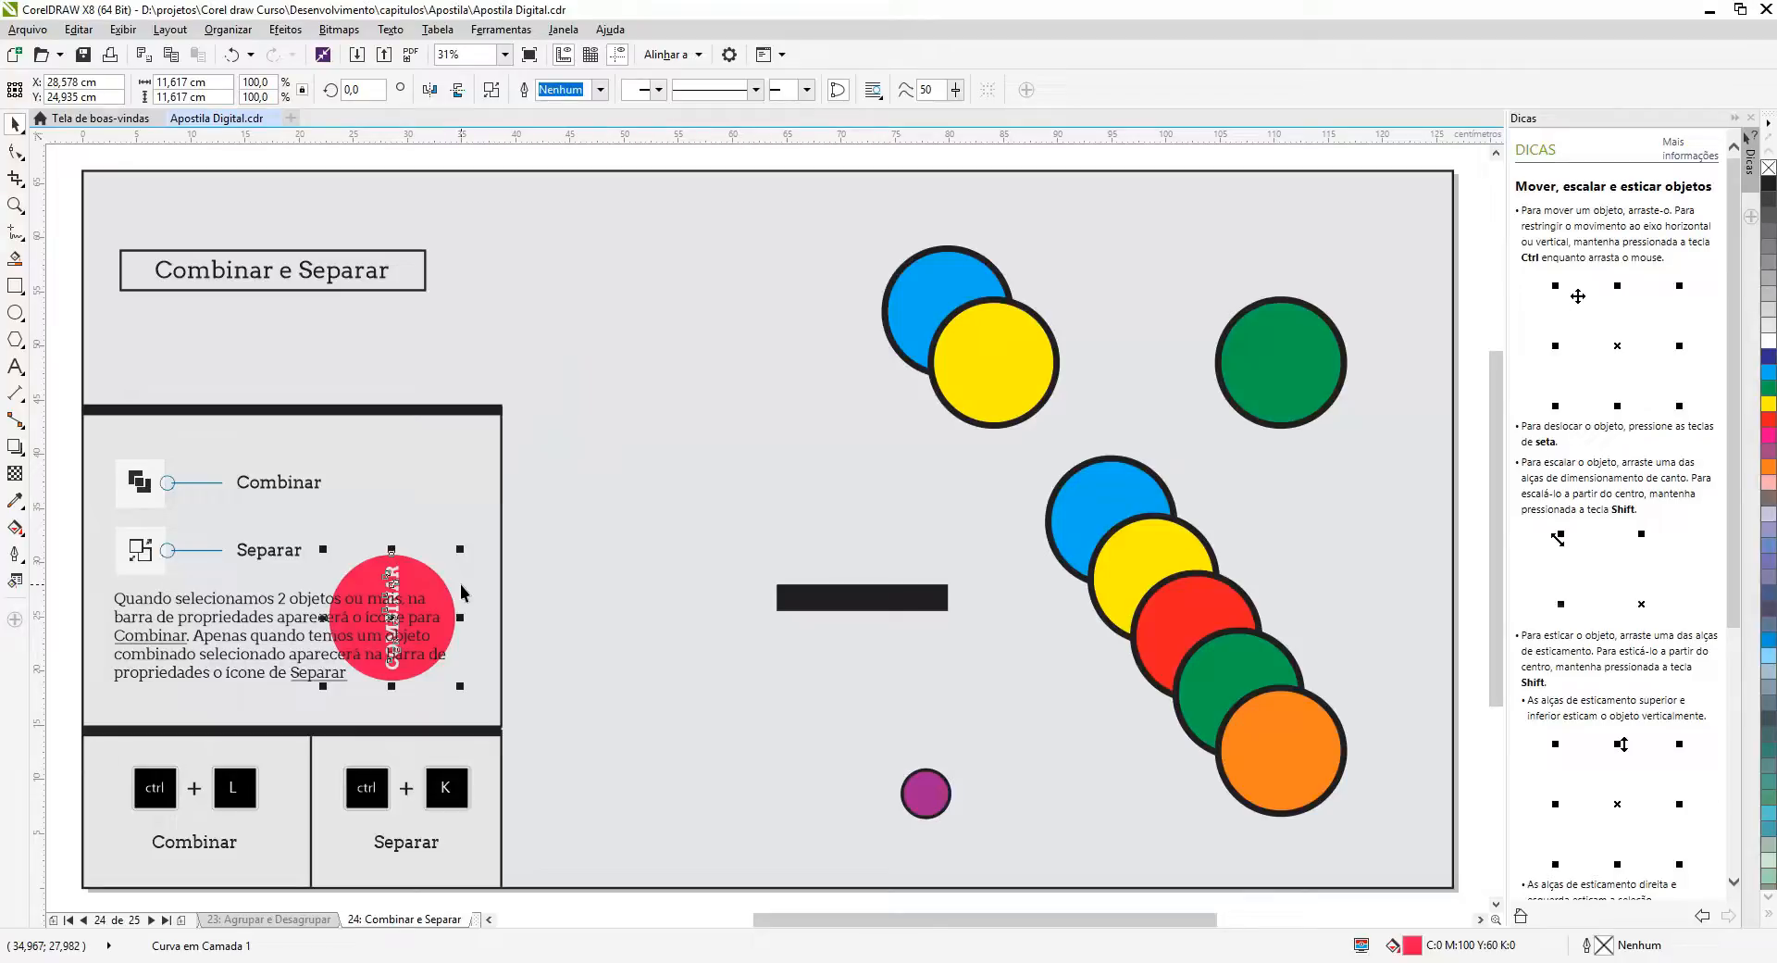
{"action": "key", "text": "shift+Page_Up"}
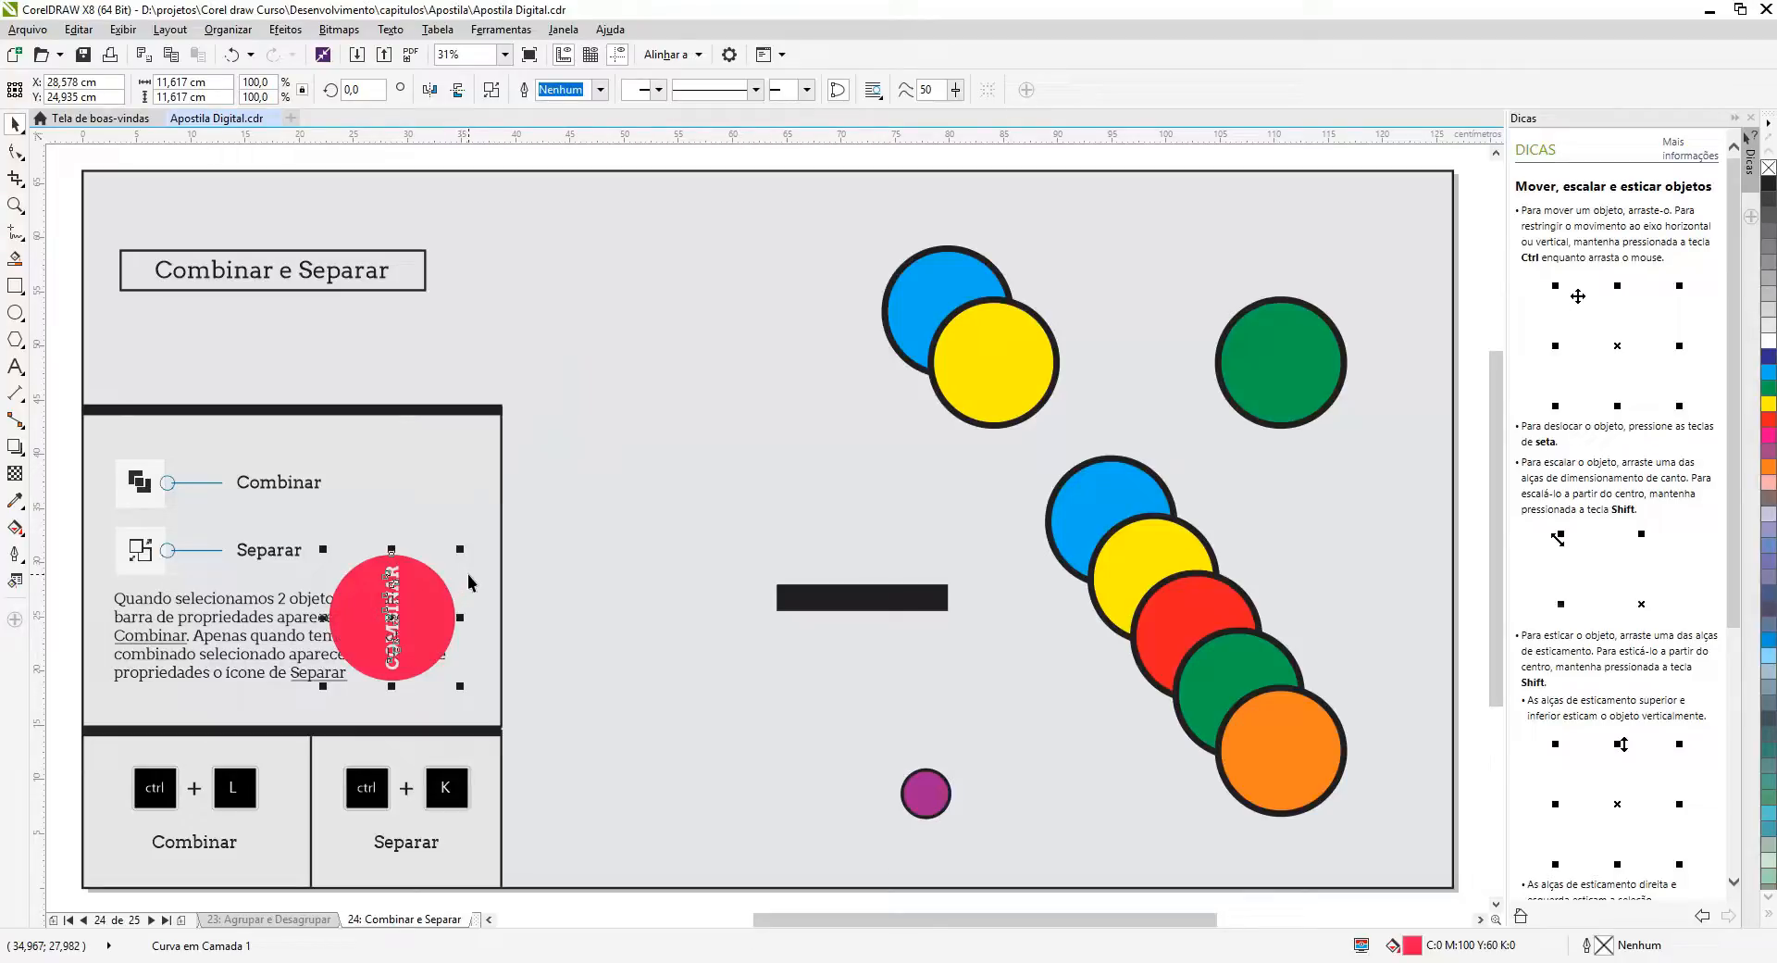
Step: Move the combined COMBINAR circle off the paragraph to the empty area beside the text panel, at about X 47.3, Y 24.8 cm
{"action": "left_click", "coordinate": [562, 563]}
{"action": "left_click", "coordinate": [429, 616]}
{"action": "left_click_drag", "start_coordinate": [423, 612], "coordinate": [1244, 532]}
{"action": "scroll", "coordinate": [273, 635], "scroll_direction": "up", "scroll_amount": 5}
{"action": "scroll", "coordinate": [1246, 533], "scroll_direction": "down", "scroll_amount": 5}
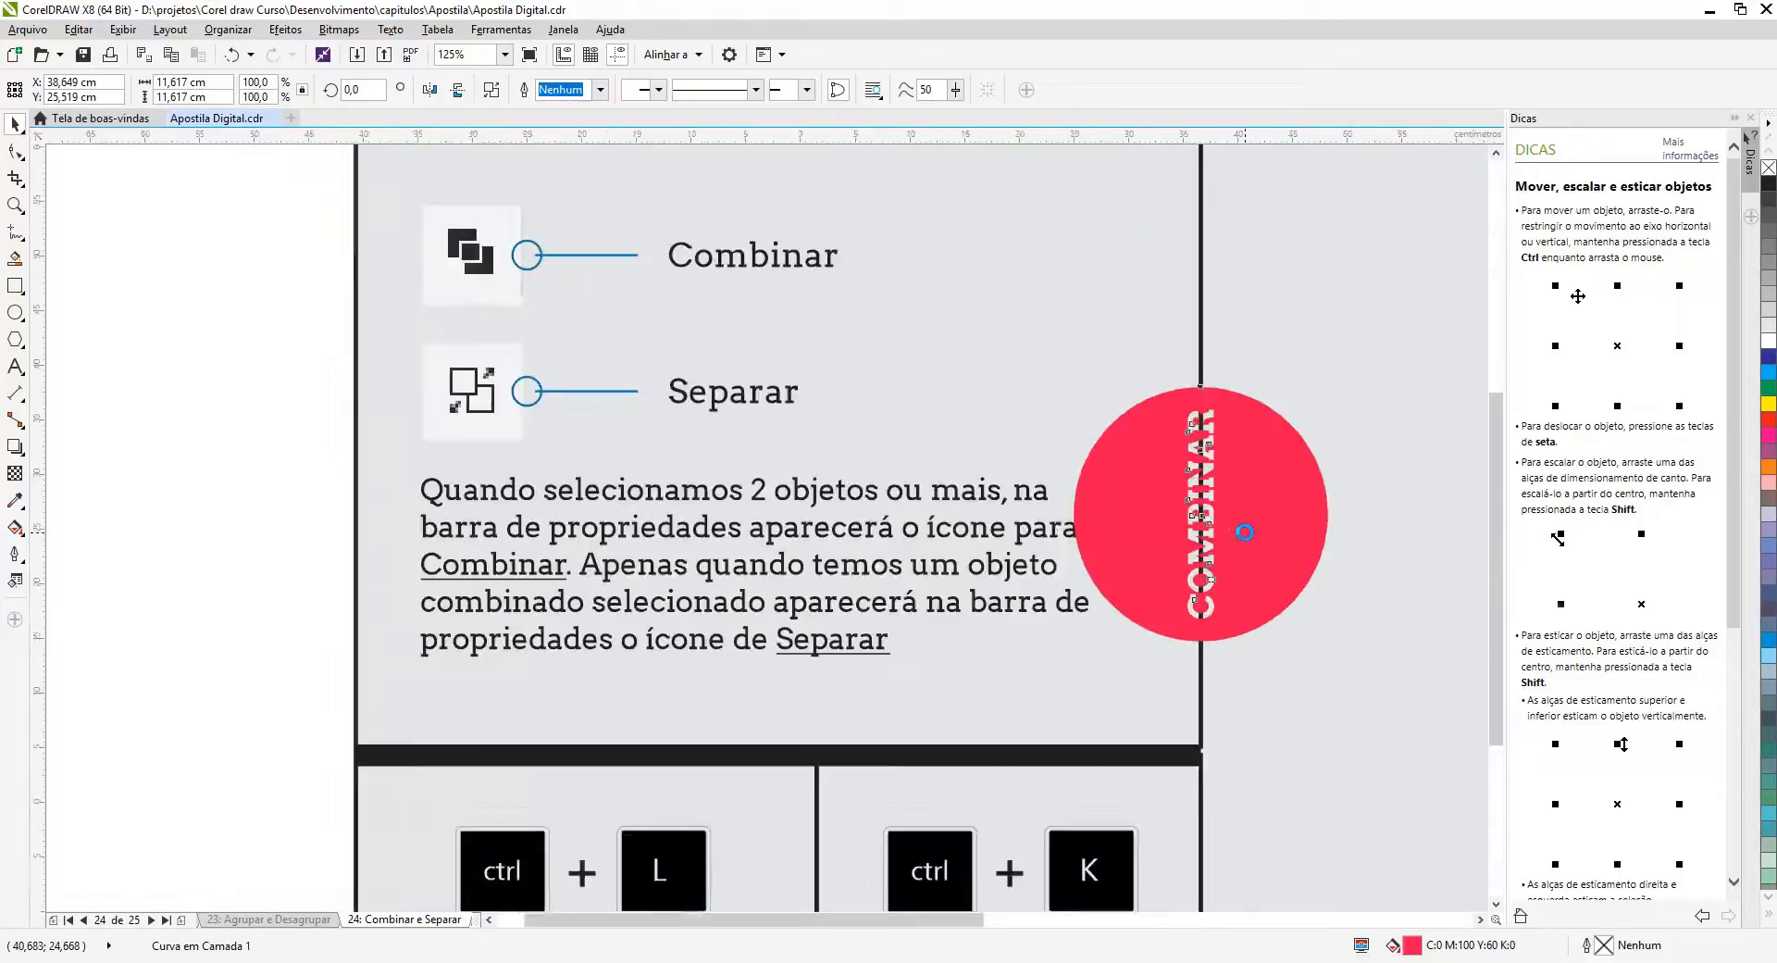
{"action": "scroll", "coordinate": [1250, 528], "scroll_direction": "up", "scroll_amount": 2}
{"action": "left_click_drag", "start_coordinate": [1264, 547], "coordinate": [1345, 546]}
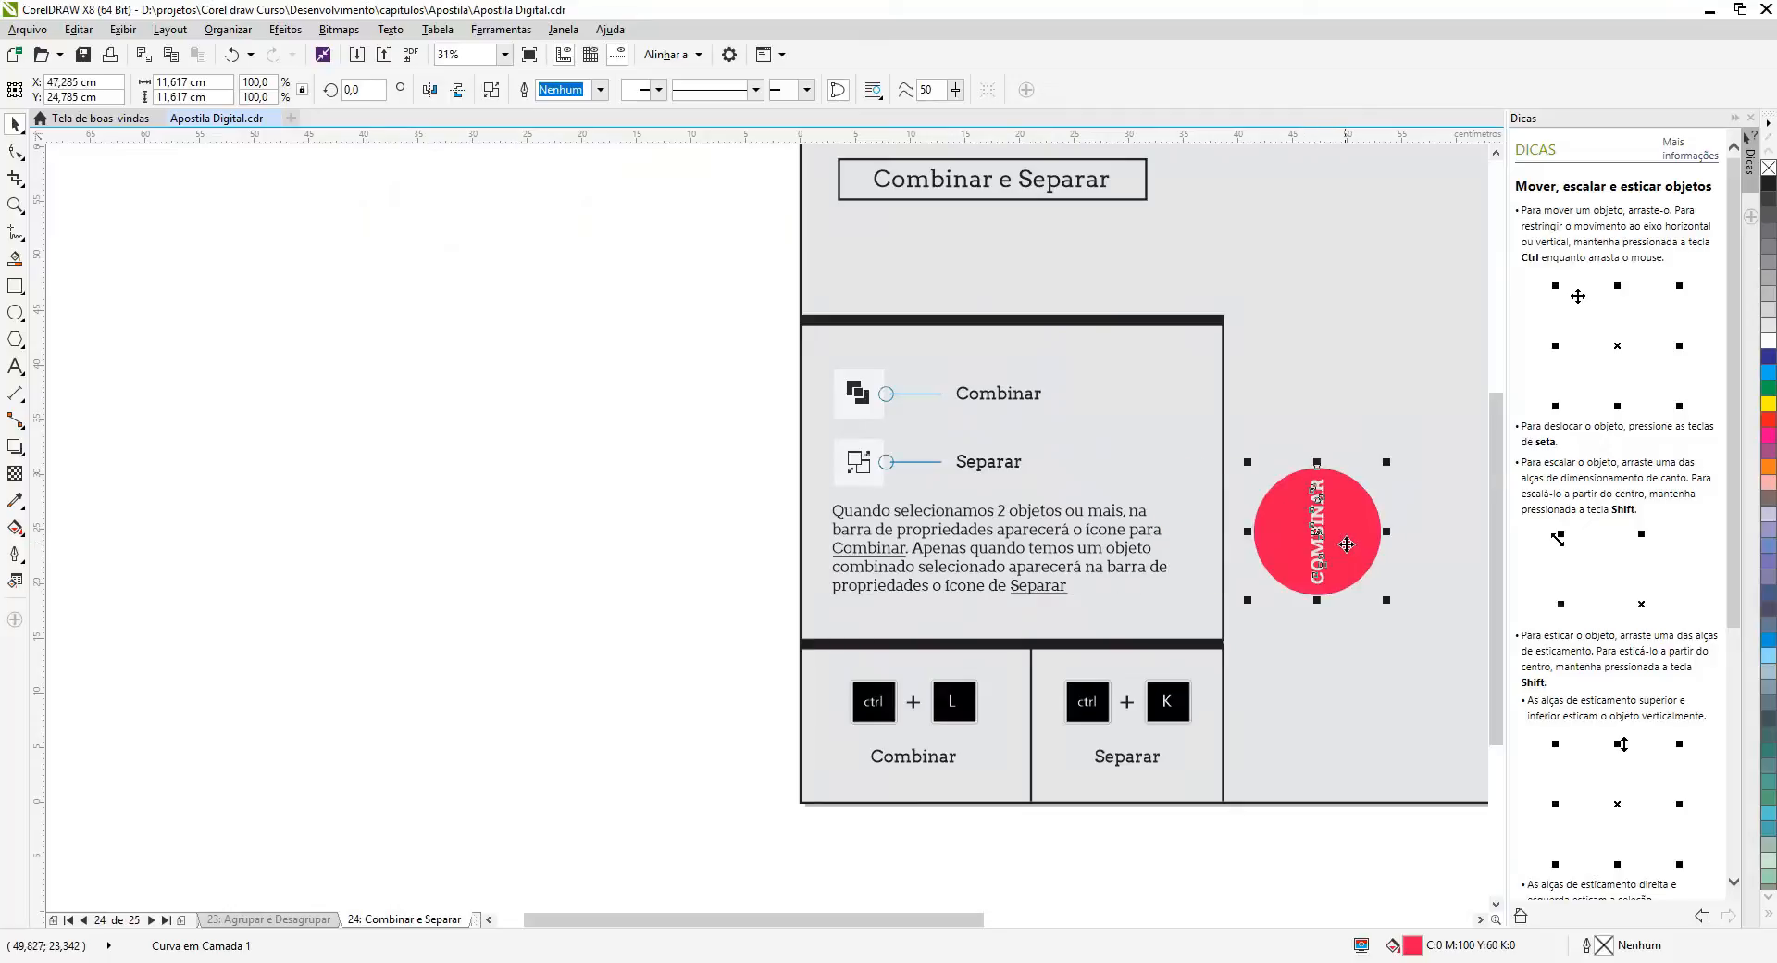
{"action": "scroll", "coordinate": [1347, 544], "scroll_direction": "down", "scroll_amount": 2}
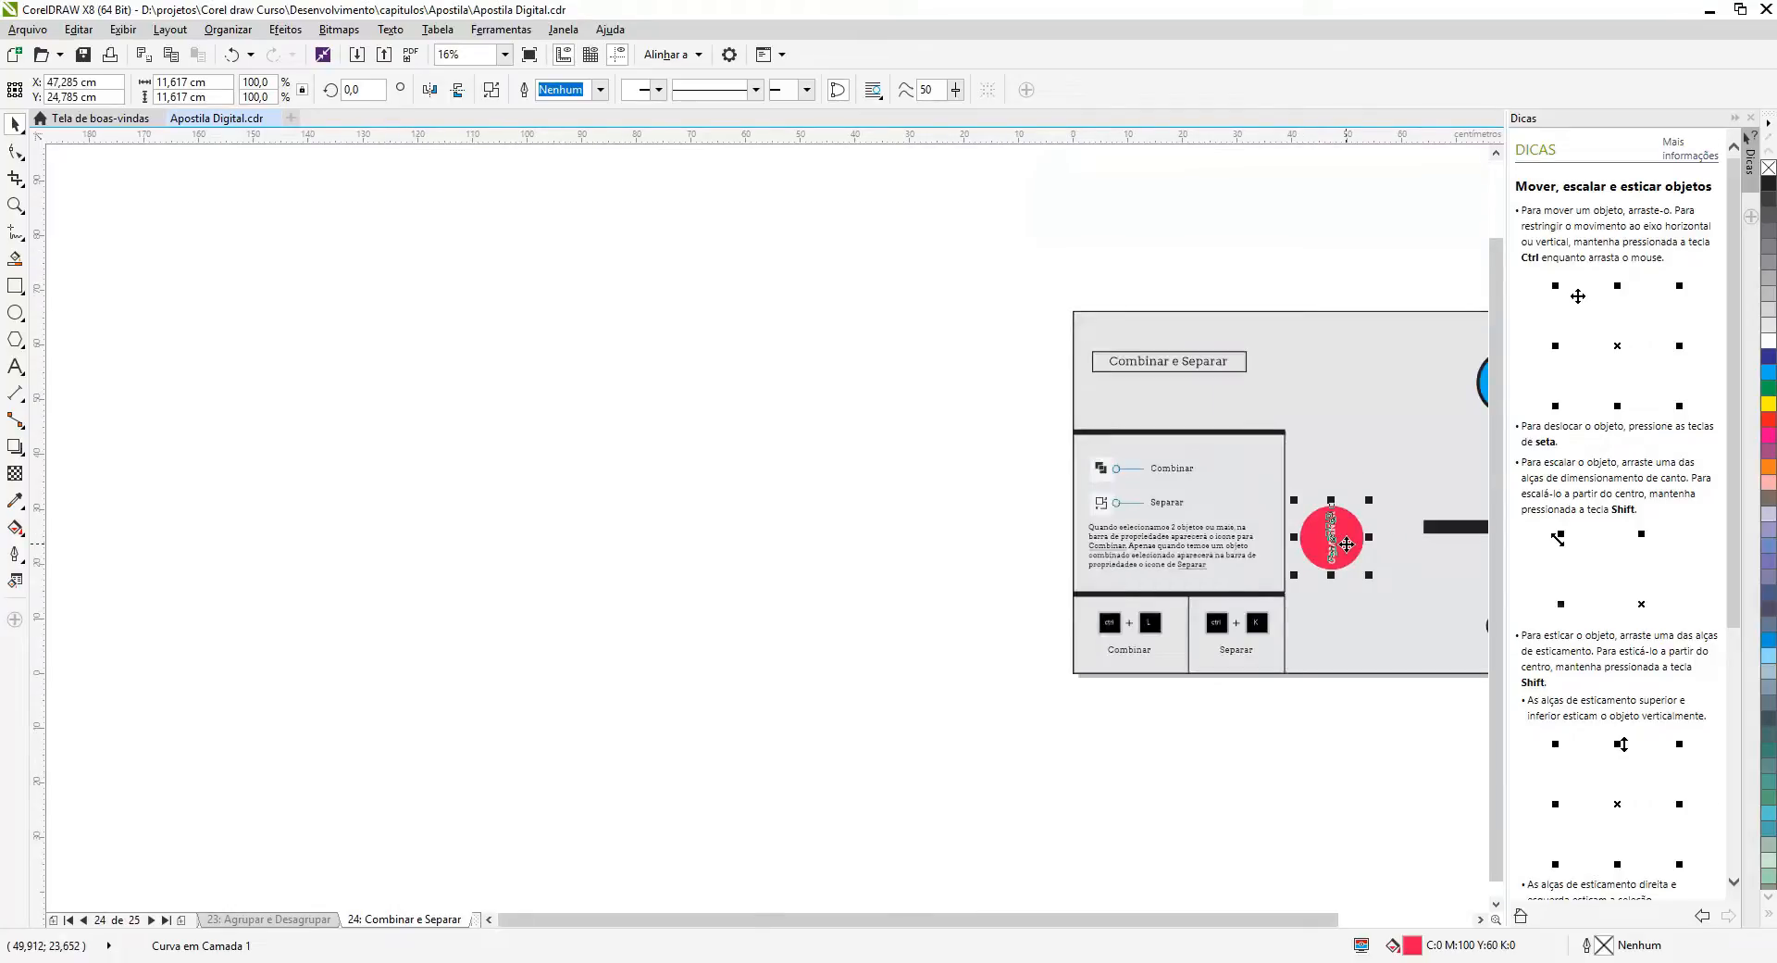
{"action": "key", "text": "shift+F4"}
{"action": "left_click", "coordinate": [874, 532]}
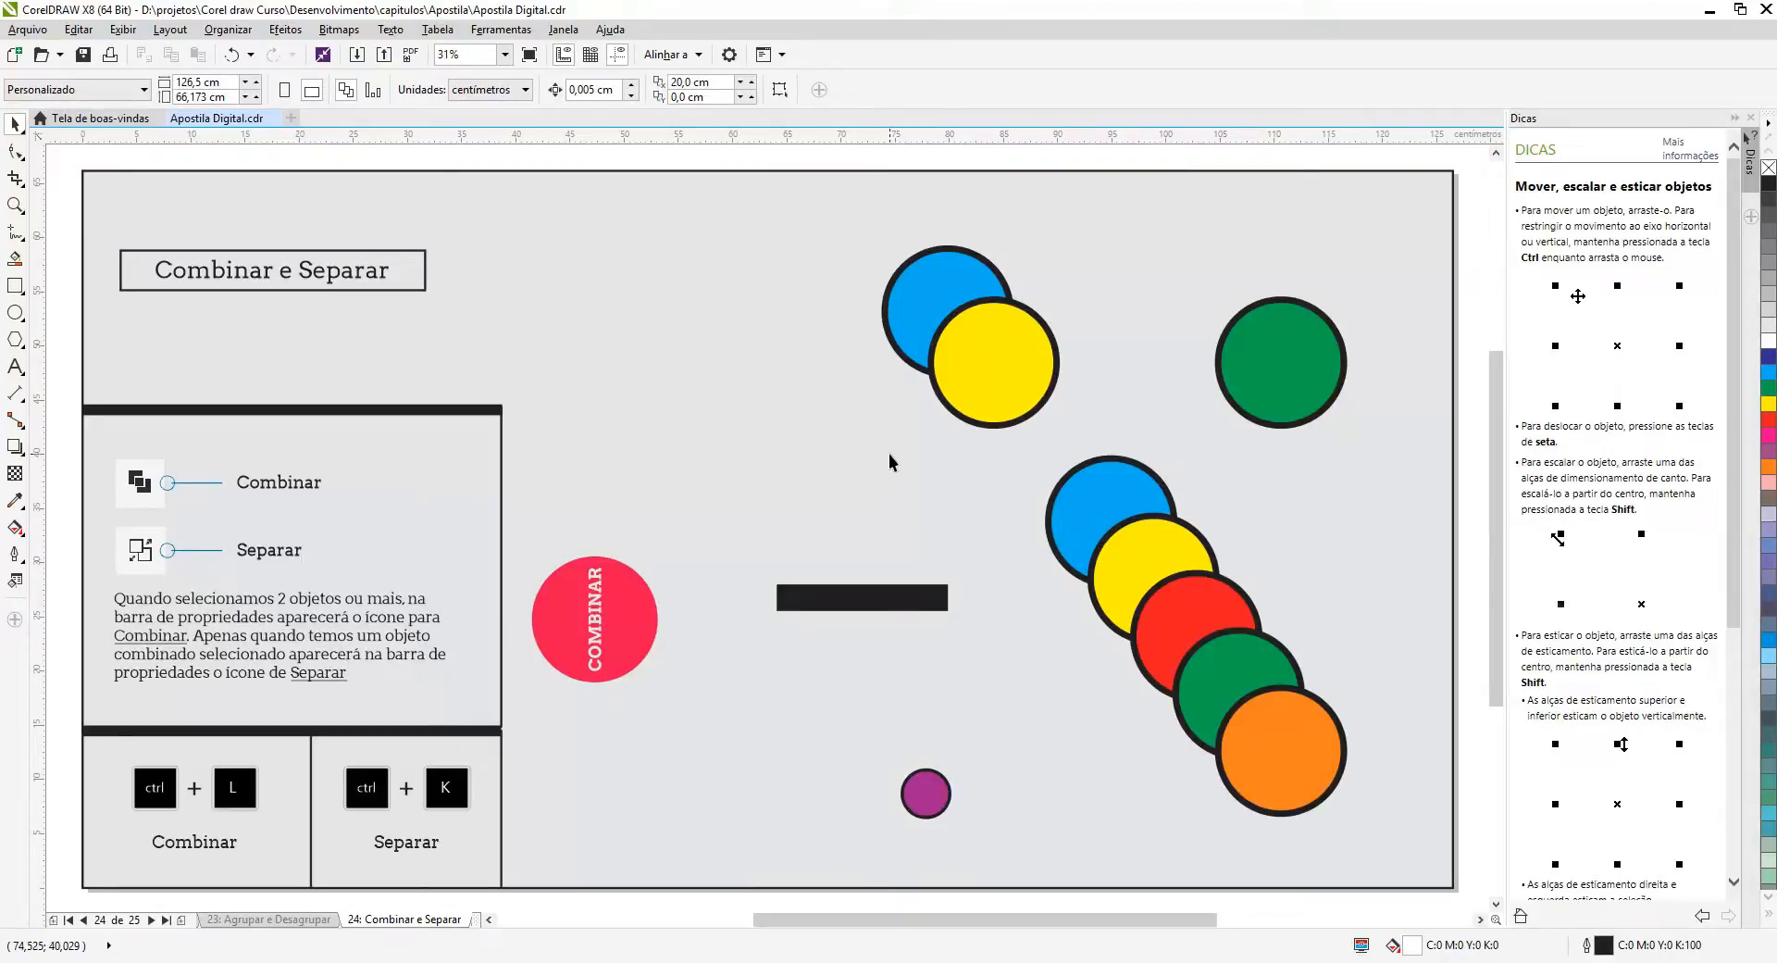
Step: Select the overlapping blue and yellow circles near the page's upper edge together and combine them
{"action": "left_click", "coordinate": [918, 292]}
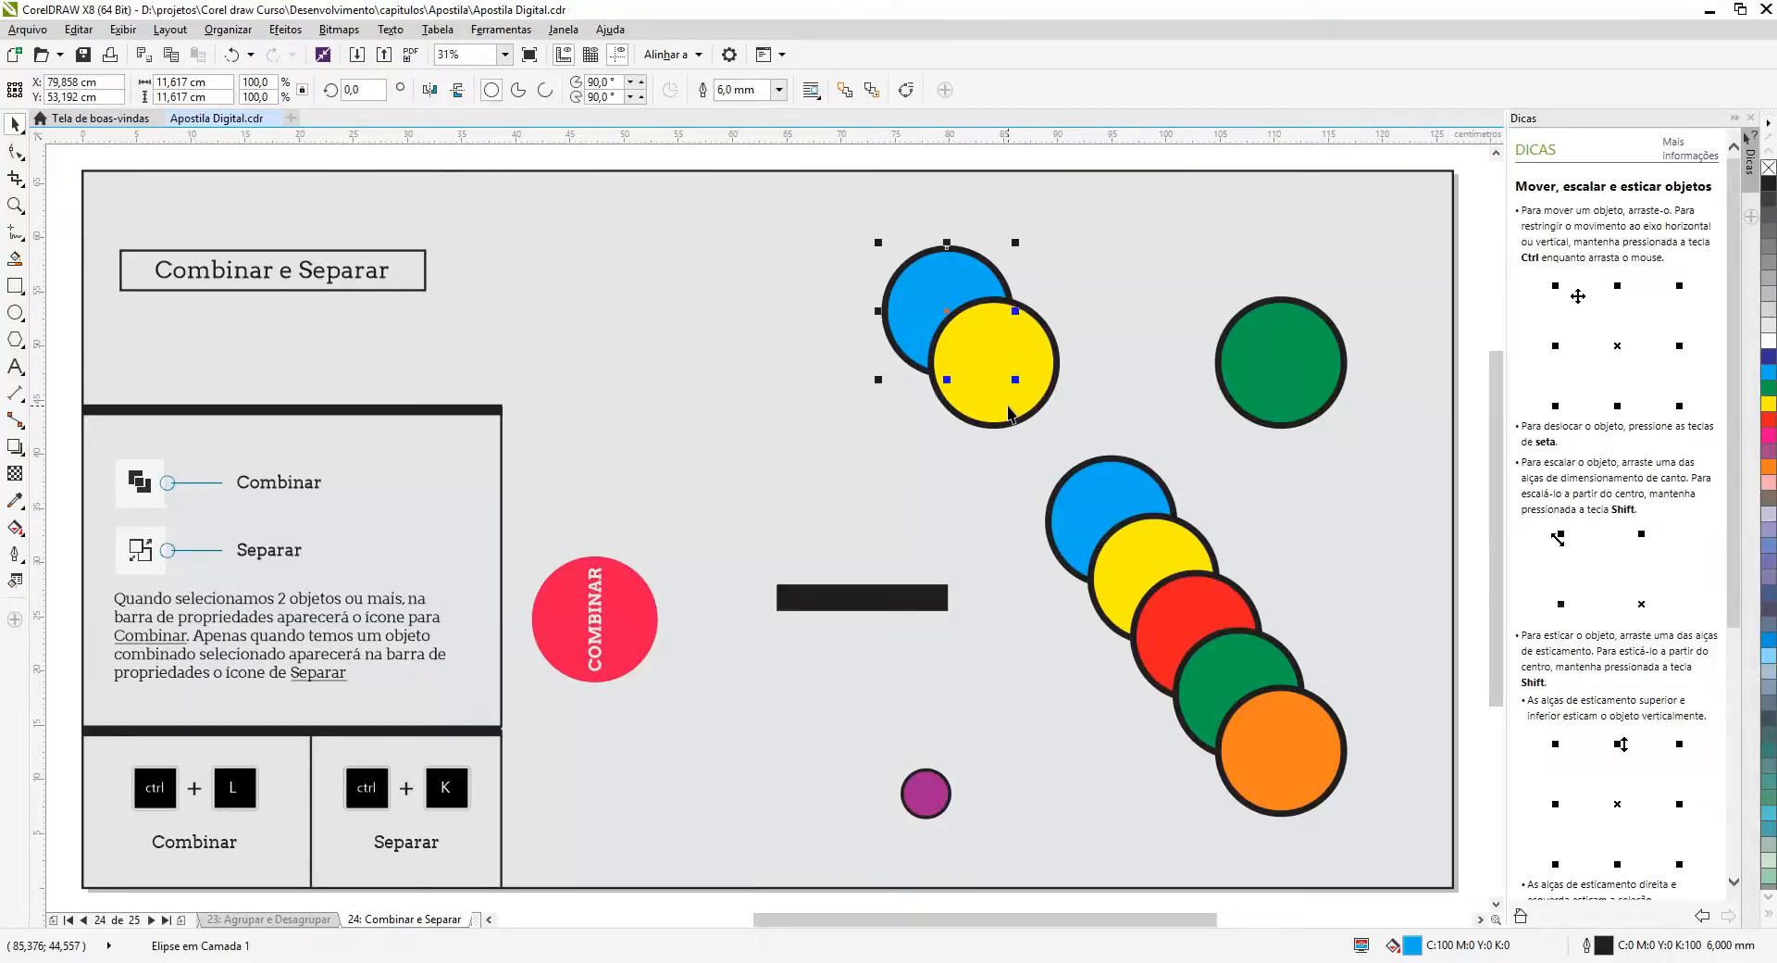
{"action": "left_click_drag", "start_coordinate": [847, 216], "coordinate": [1079, 467]}
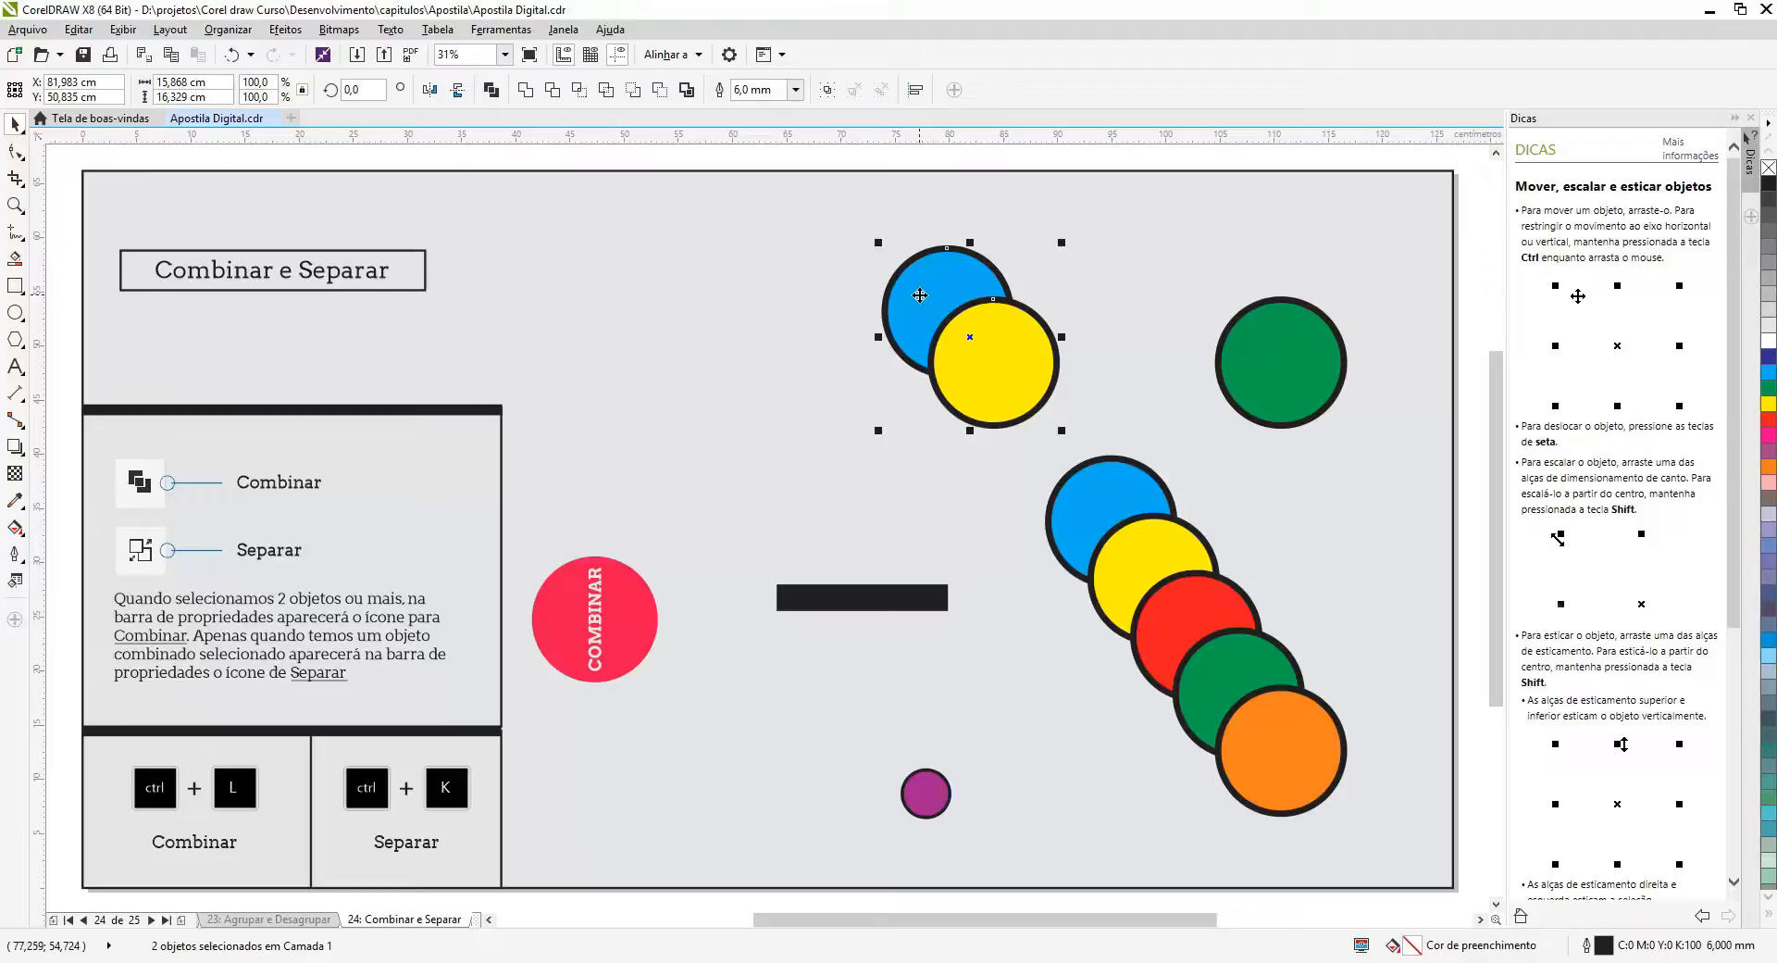
{"action": "left_click", "coordinate": [491, 90]}
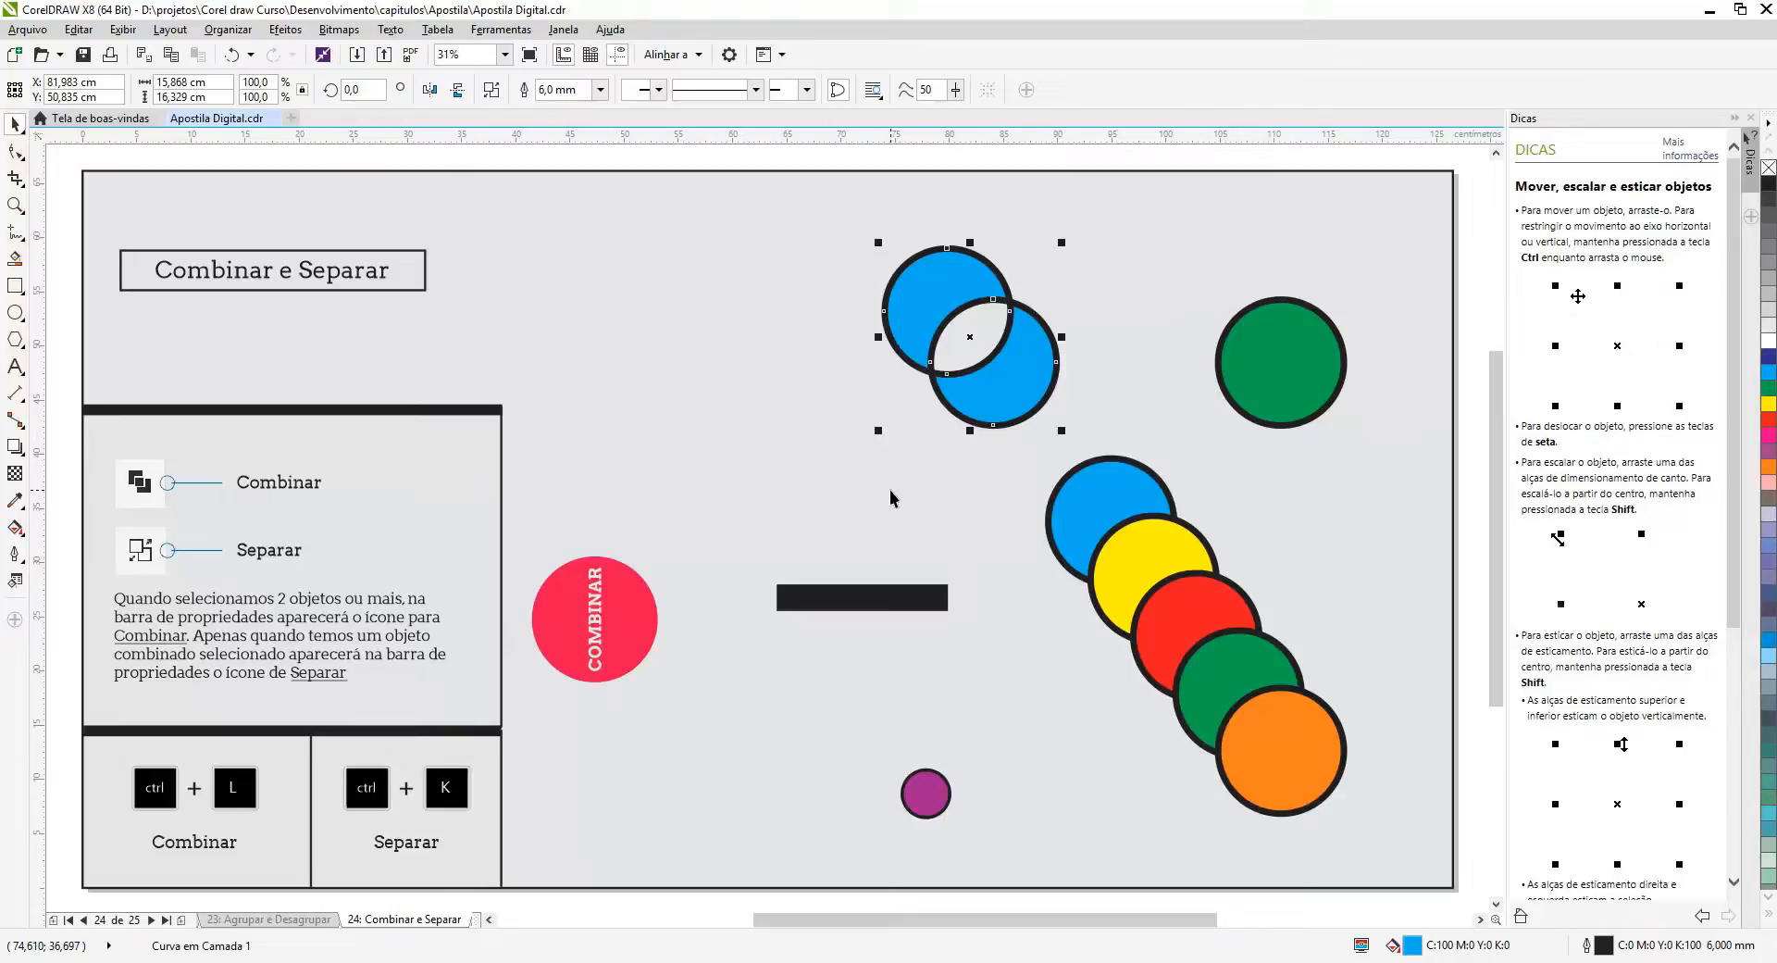
{"action": "left_click", "coordinate": [957, 502]}
Step: Select the diagonal chain of five overlapping circles, combine them, and undo the combination
{"action": "left_click_drag", "start_coordinate": [999, 441], "coordinate": [1379, 844]}
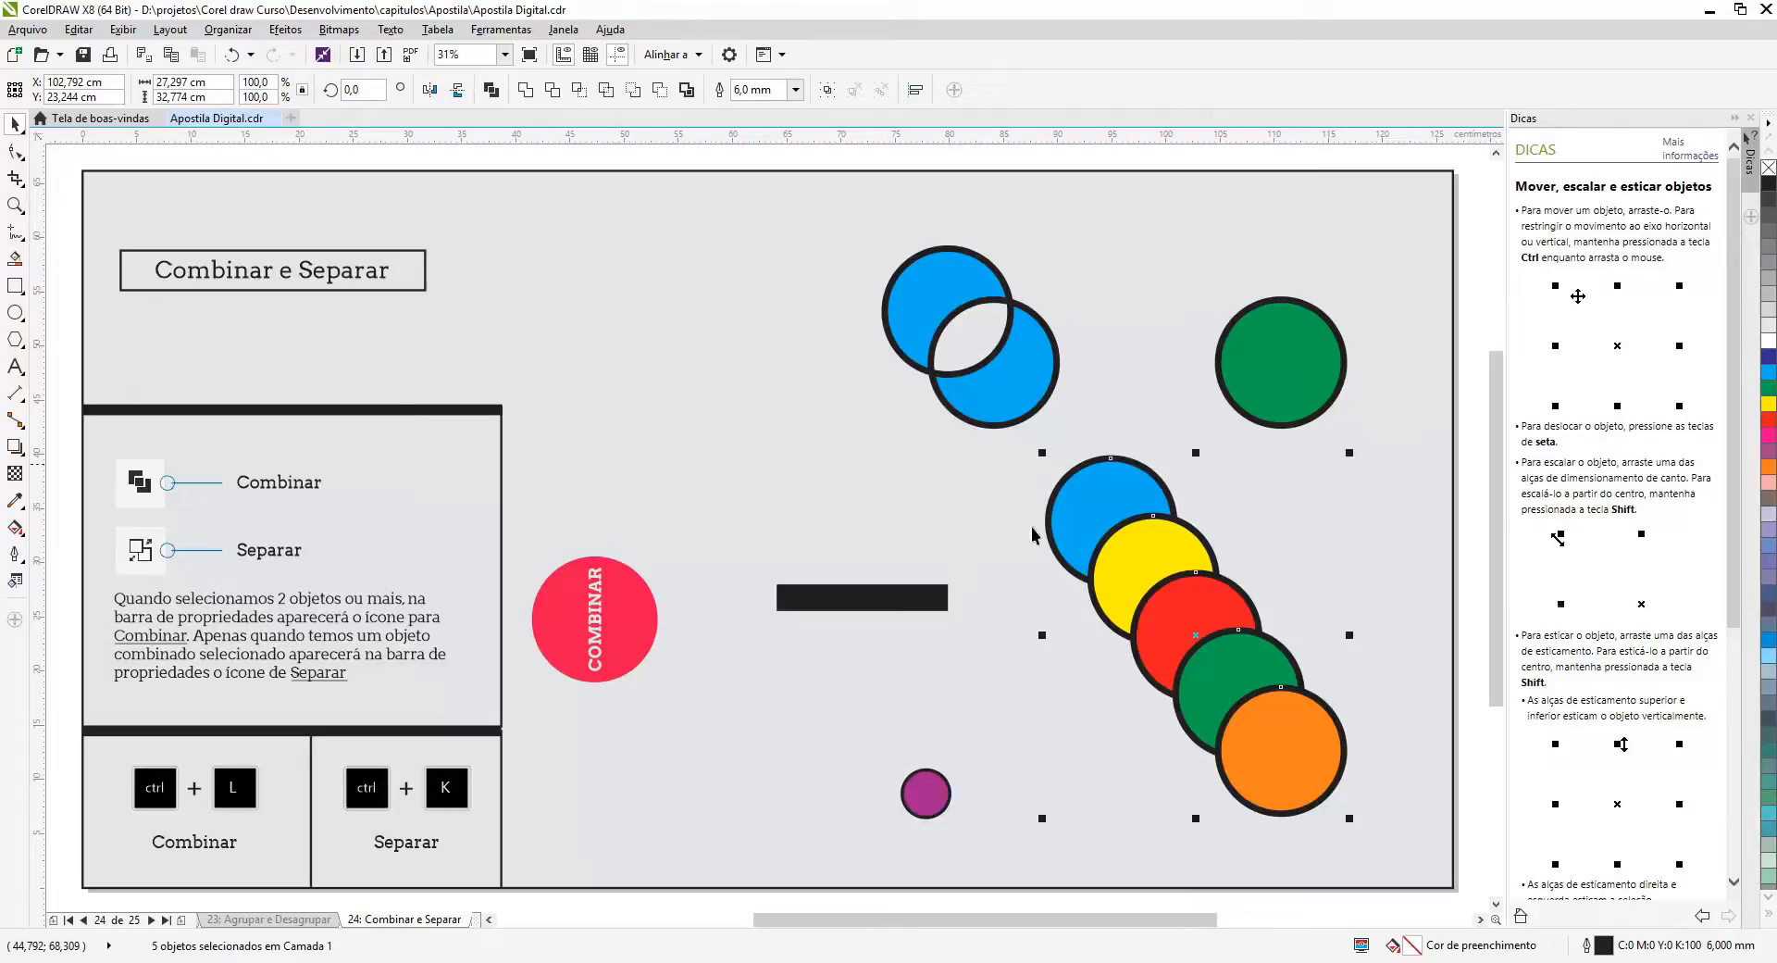
{"action": "left_click", "coordinate": [492, 90]}
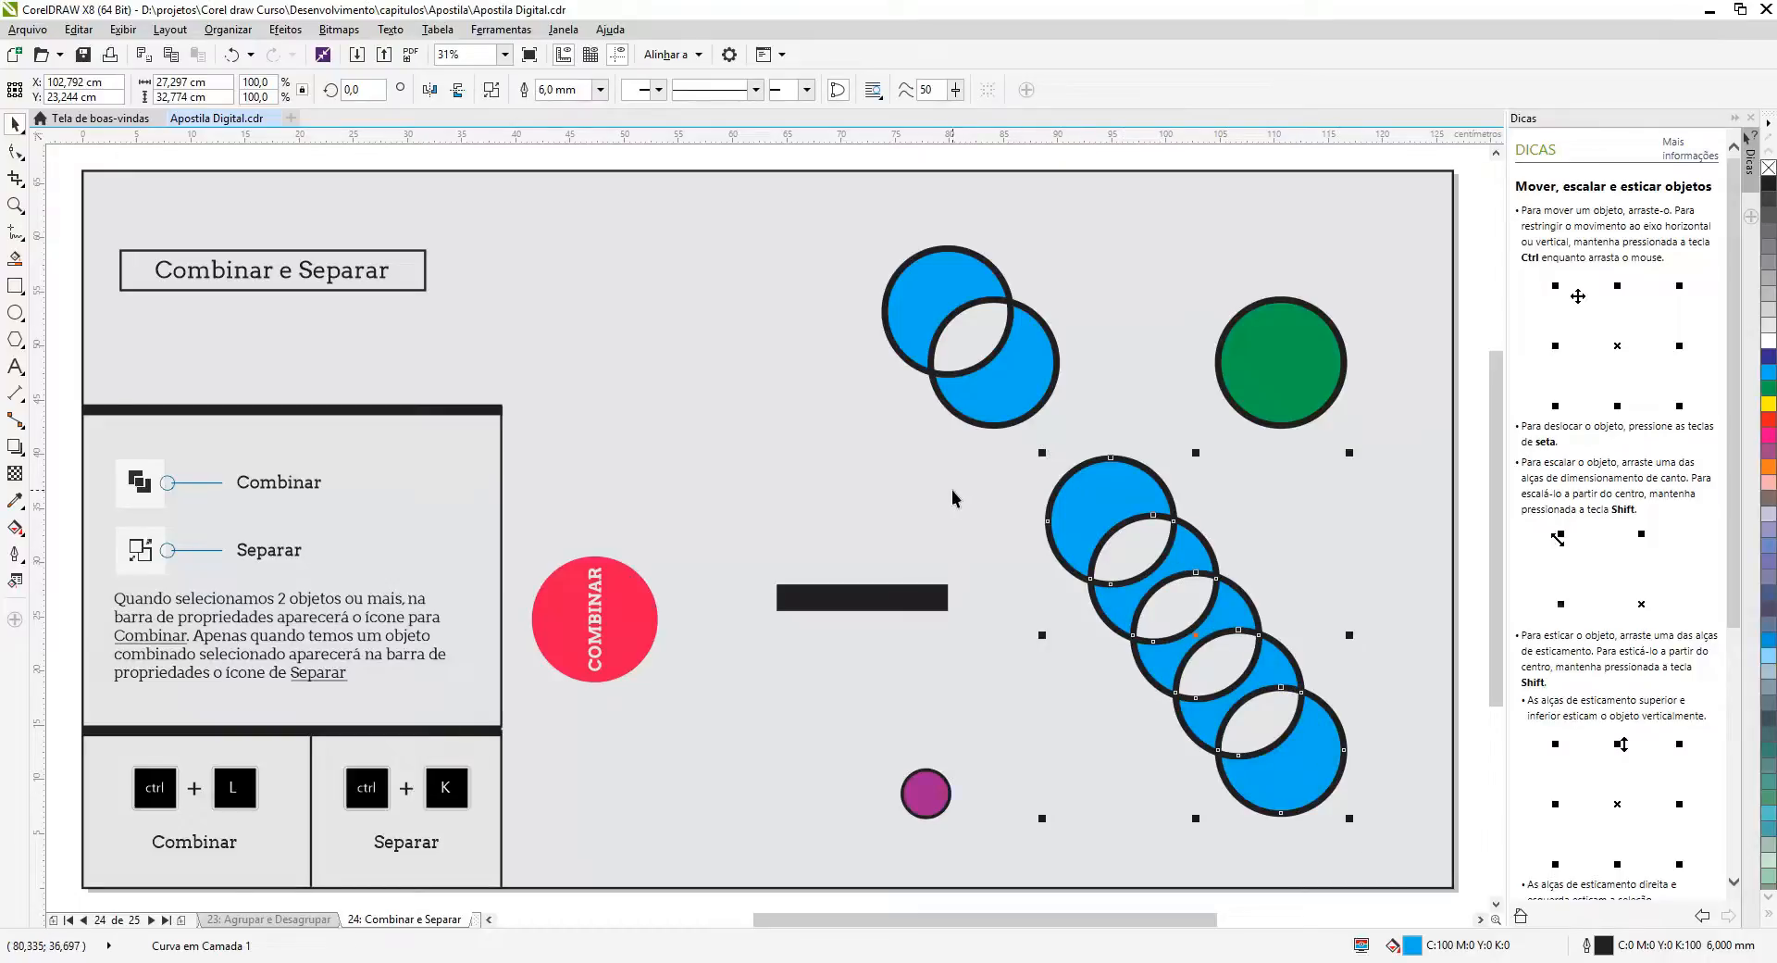
{"action": "key", "text": "ctrl+z"}
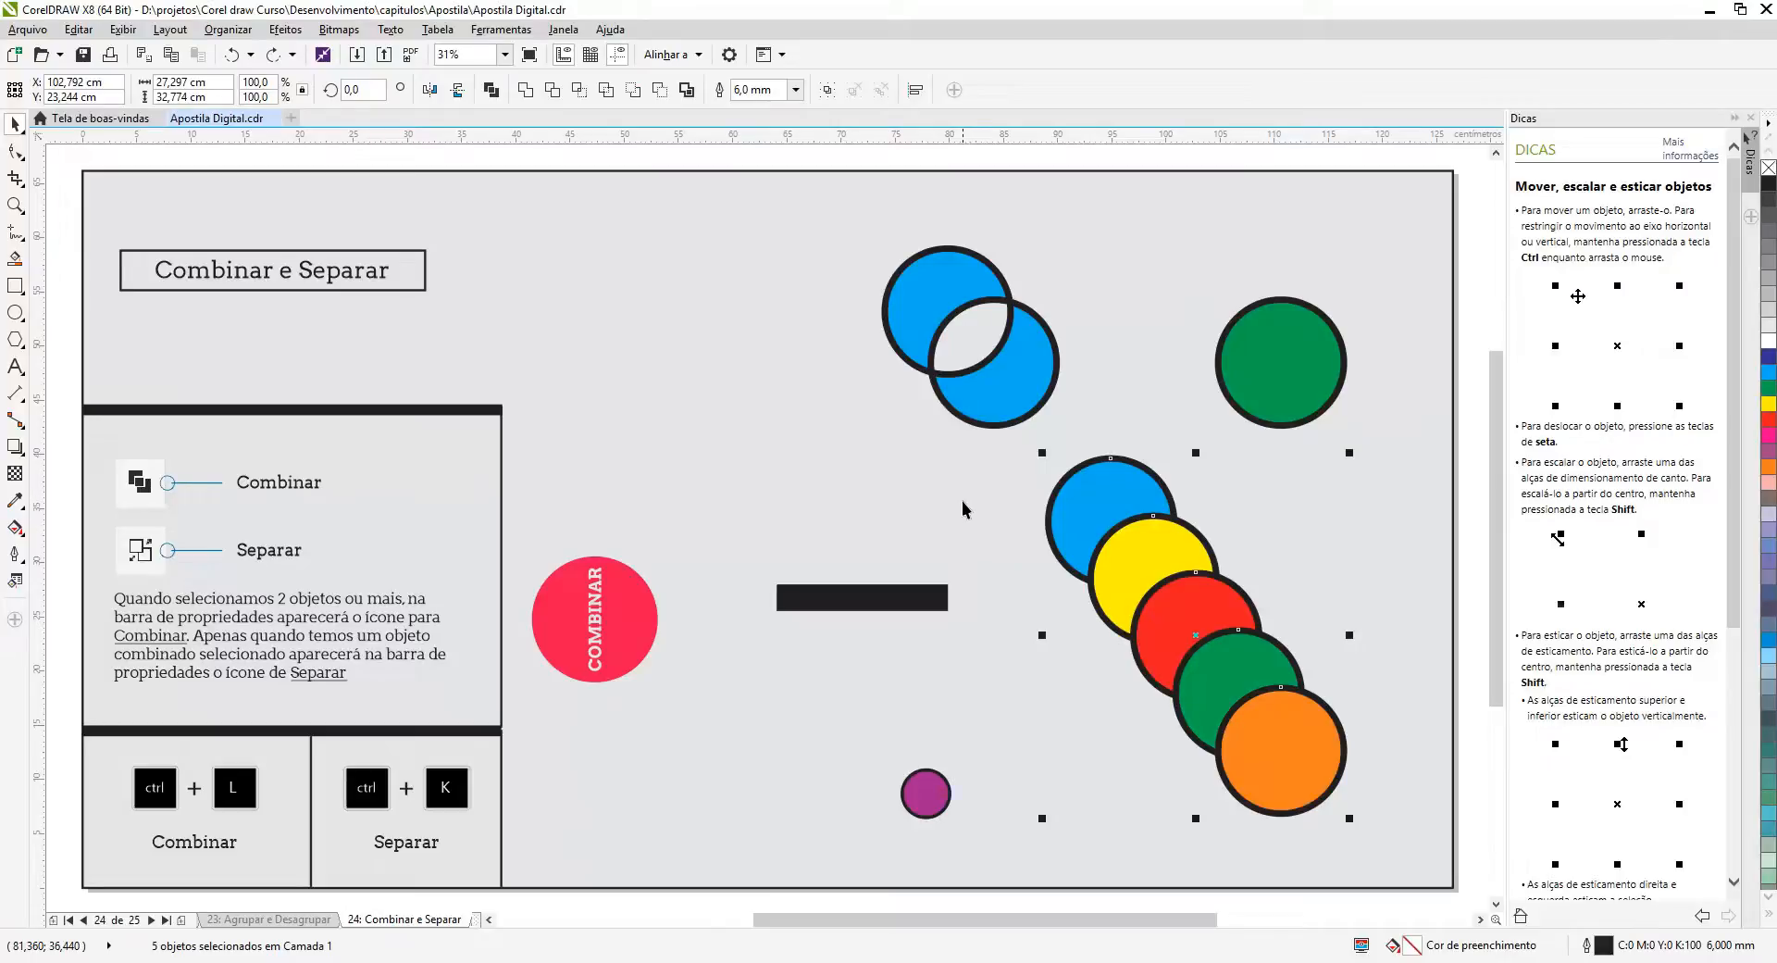
Step: Reselect the chain's green circle as the last of the five, combine the circles, and undo the combination
{"action": "left_click", "coordinate": [1221, 668], "text": "shift"}
{"action": "left_click", "coordinate": [1222, 666], "text": "shift"}
{"action": "left_click", "coordinate": [490, 90]}
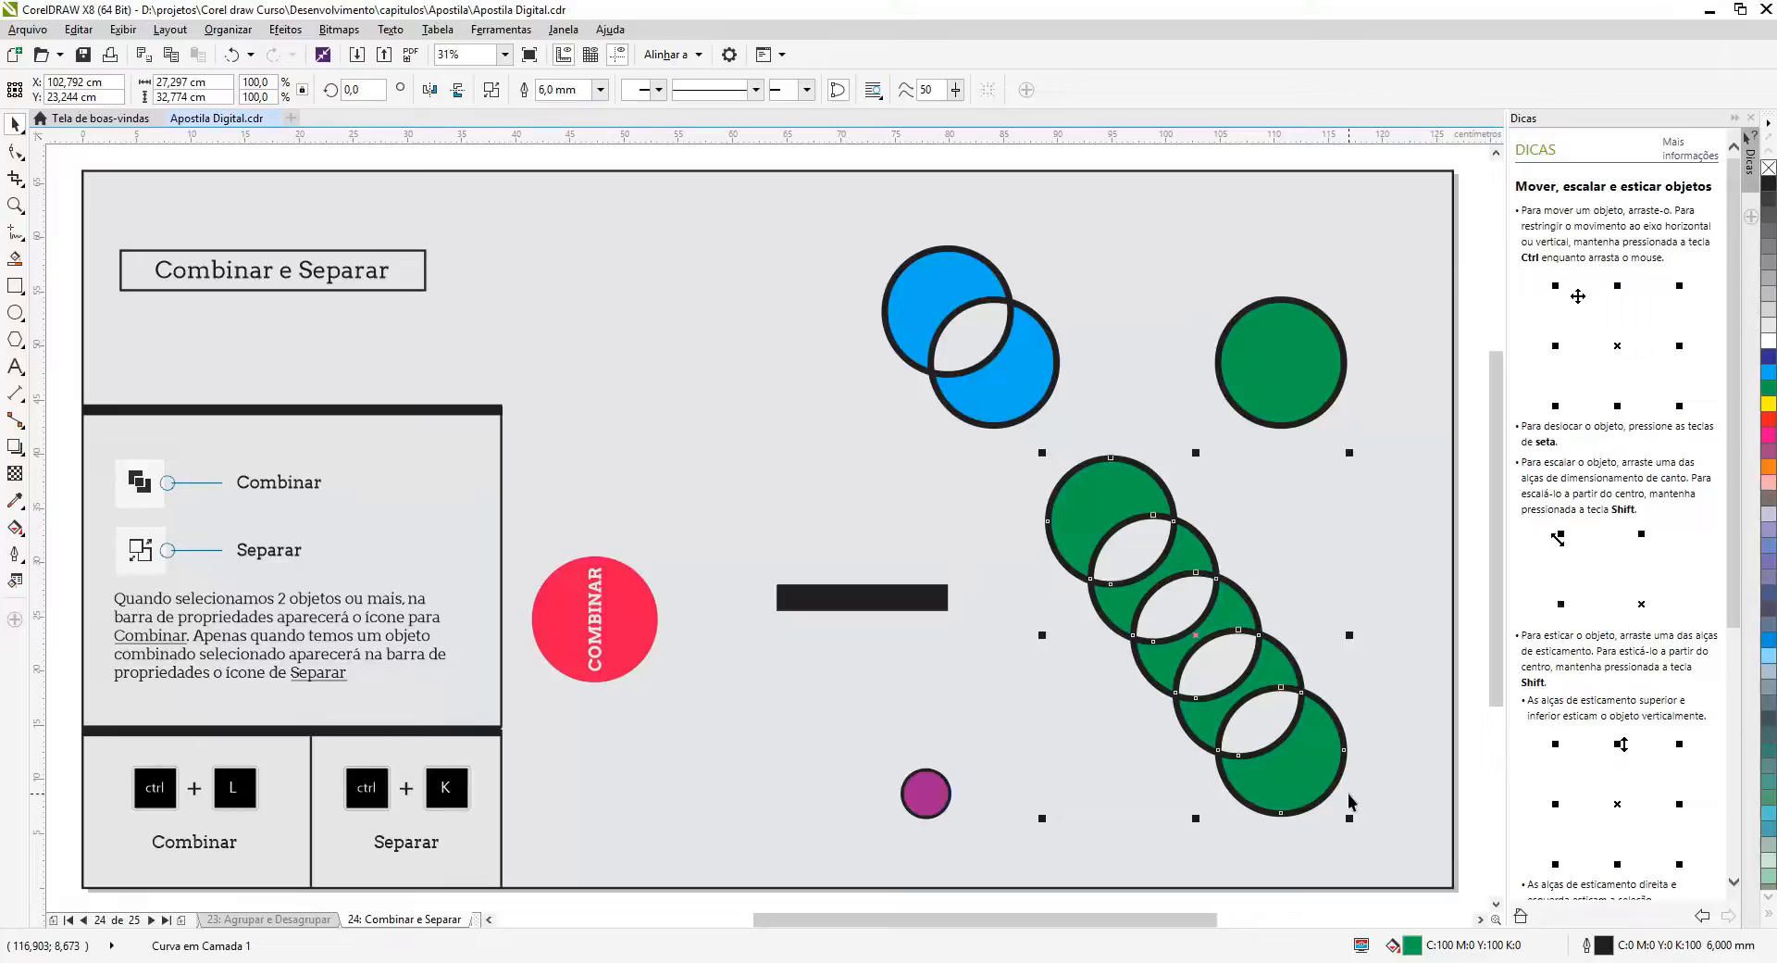
{"action": "key", "text": "ctrl+z"}
Step: Move the red circle out of the diagonal chain toward the black bar, to about X 85.9, Y 23.2 cm
{"action": "left_click", "coordinate": [1158, 628]}
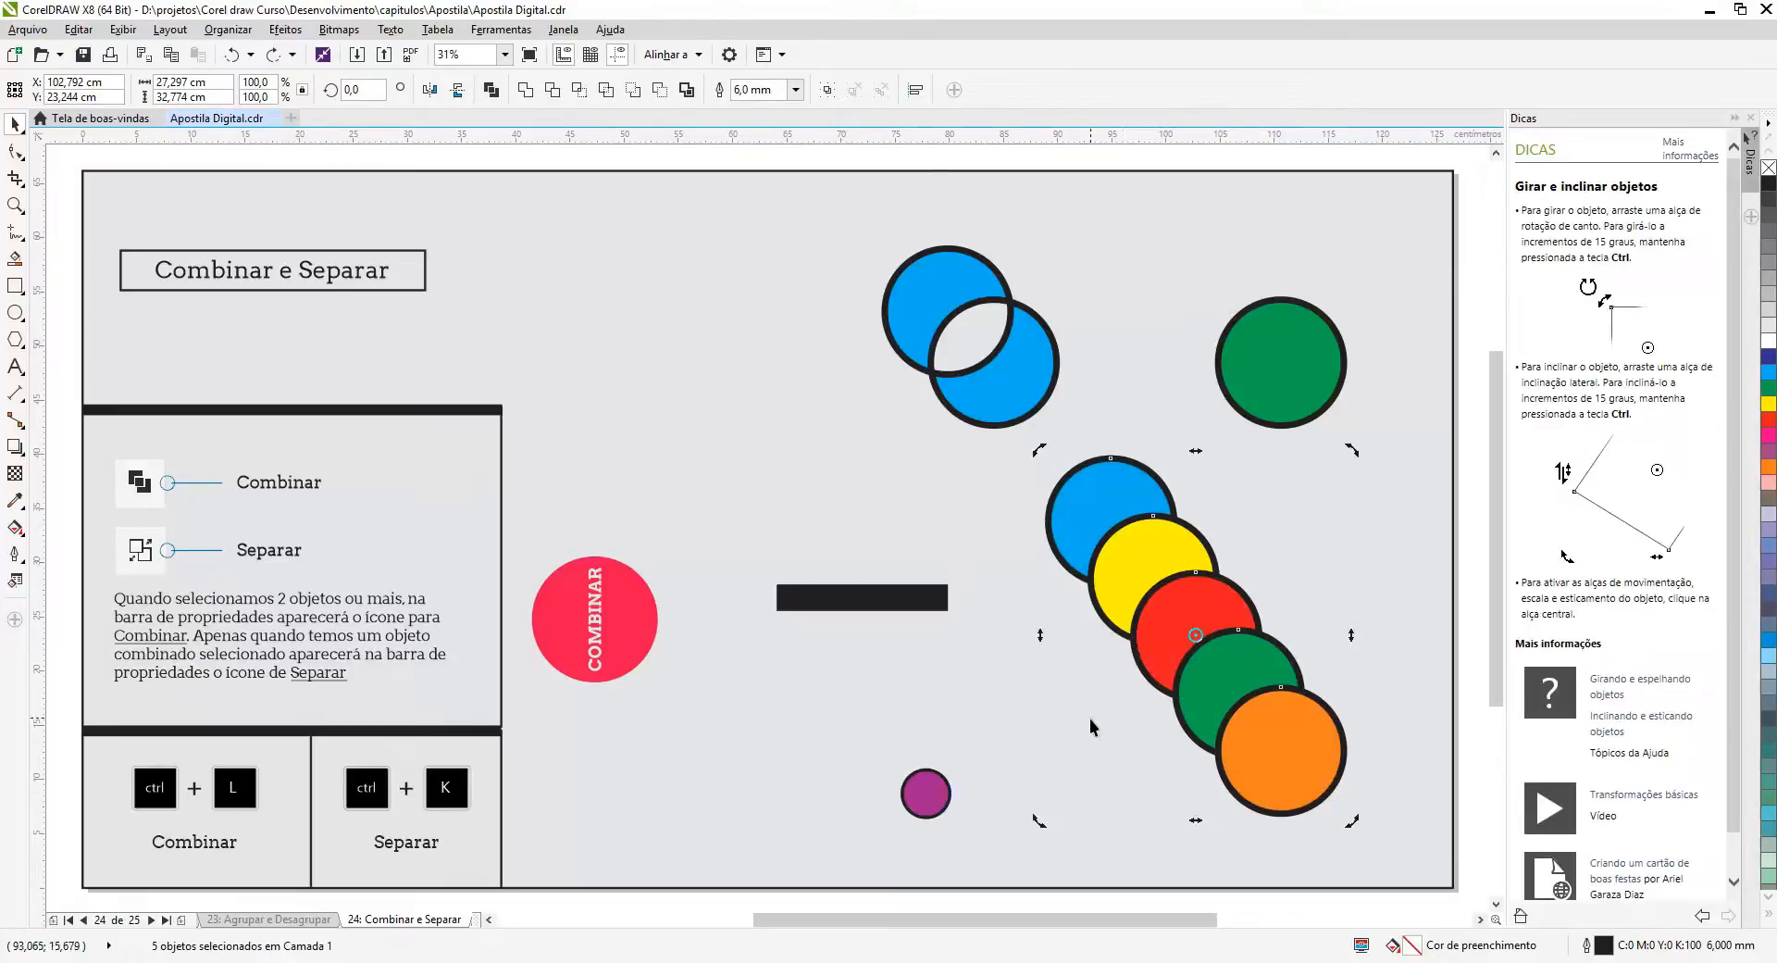
{"action": "left_click", "coordinate": [1151, 642]}
{"action": "left_click_drag", "start_coordinate": [1152, 642], "coordinate": [983, 635]}
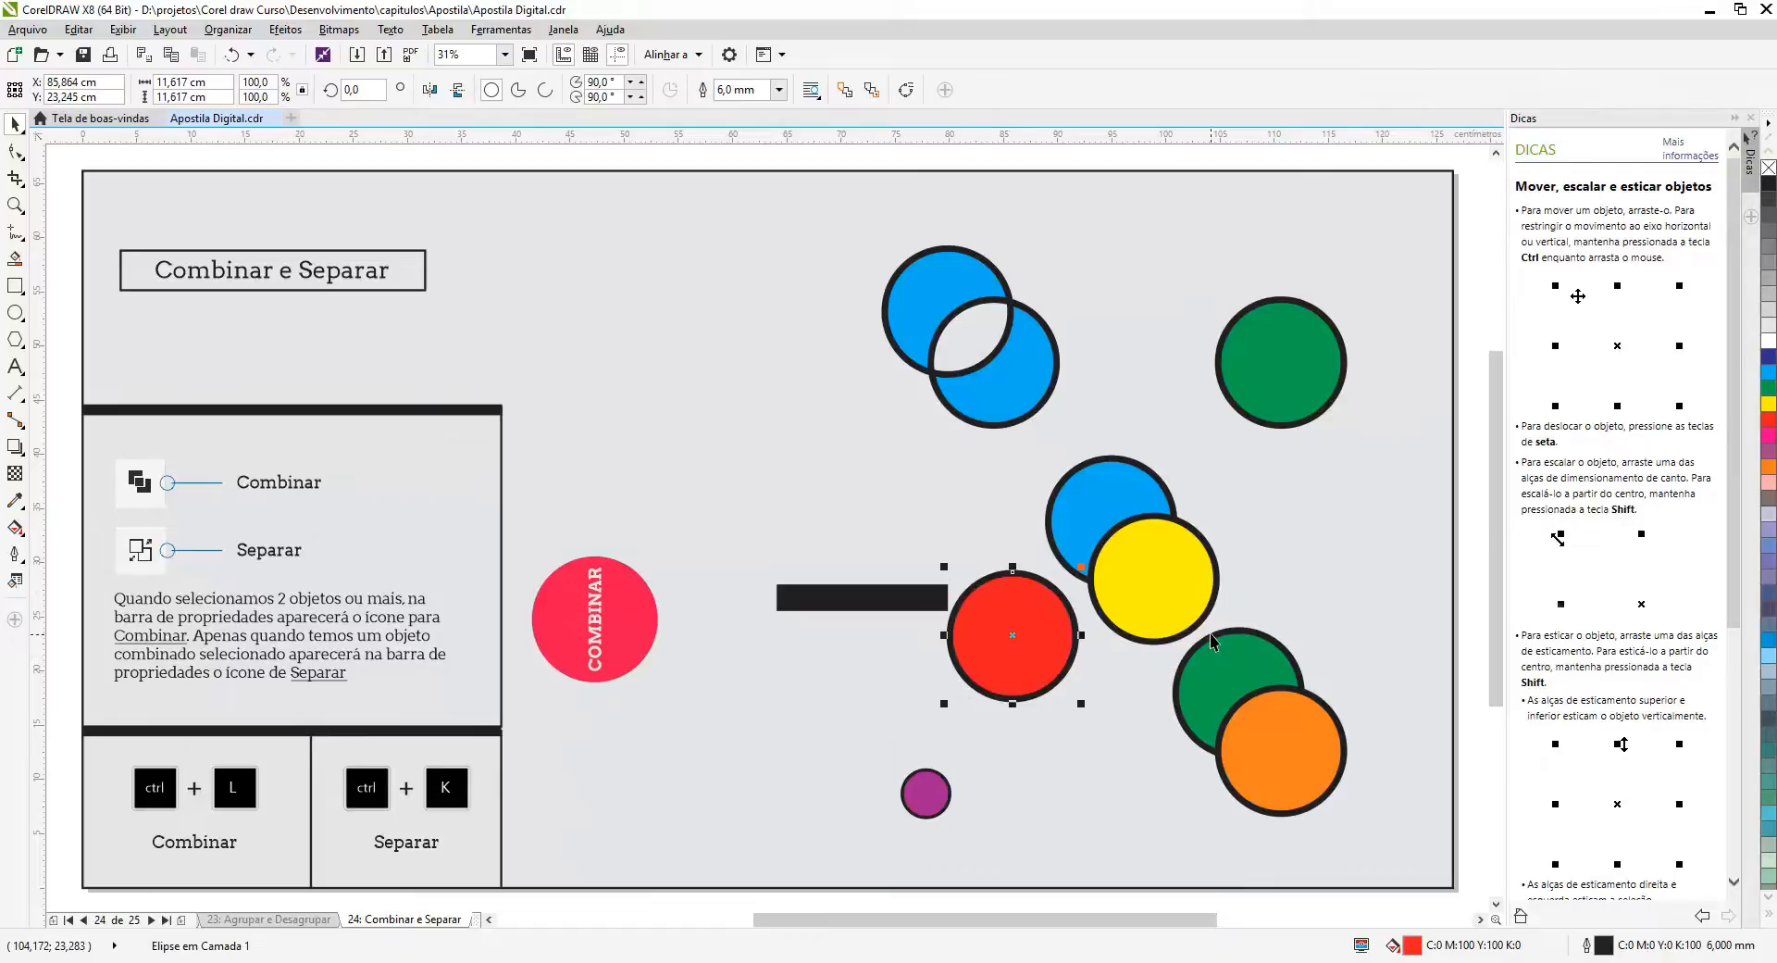
Step: Add the blue, yellow and orange circles to the red circle's selection, with the green one last, and combine all five
{"action": "left_click", "coordinate": [1094, 503], "text": "shift"}
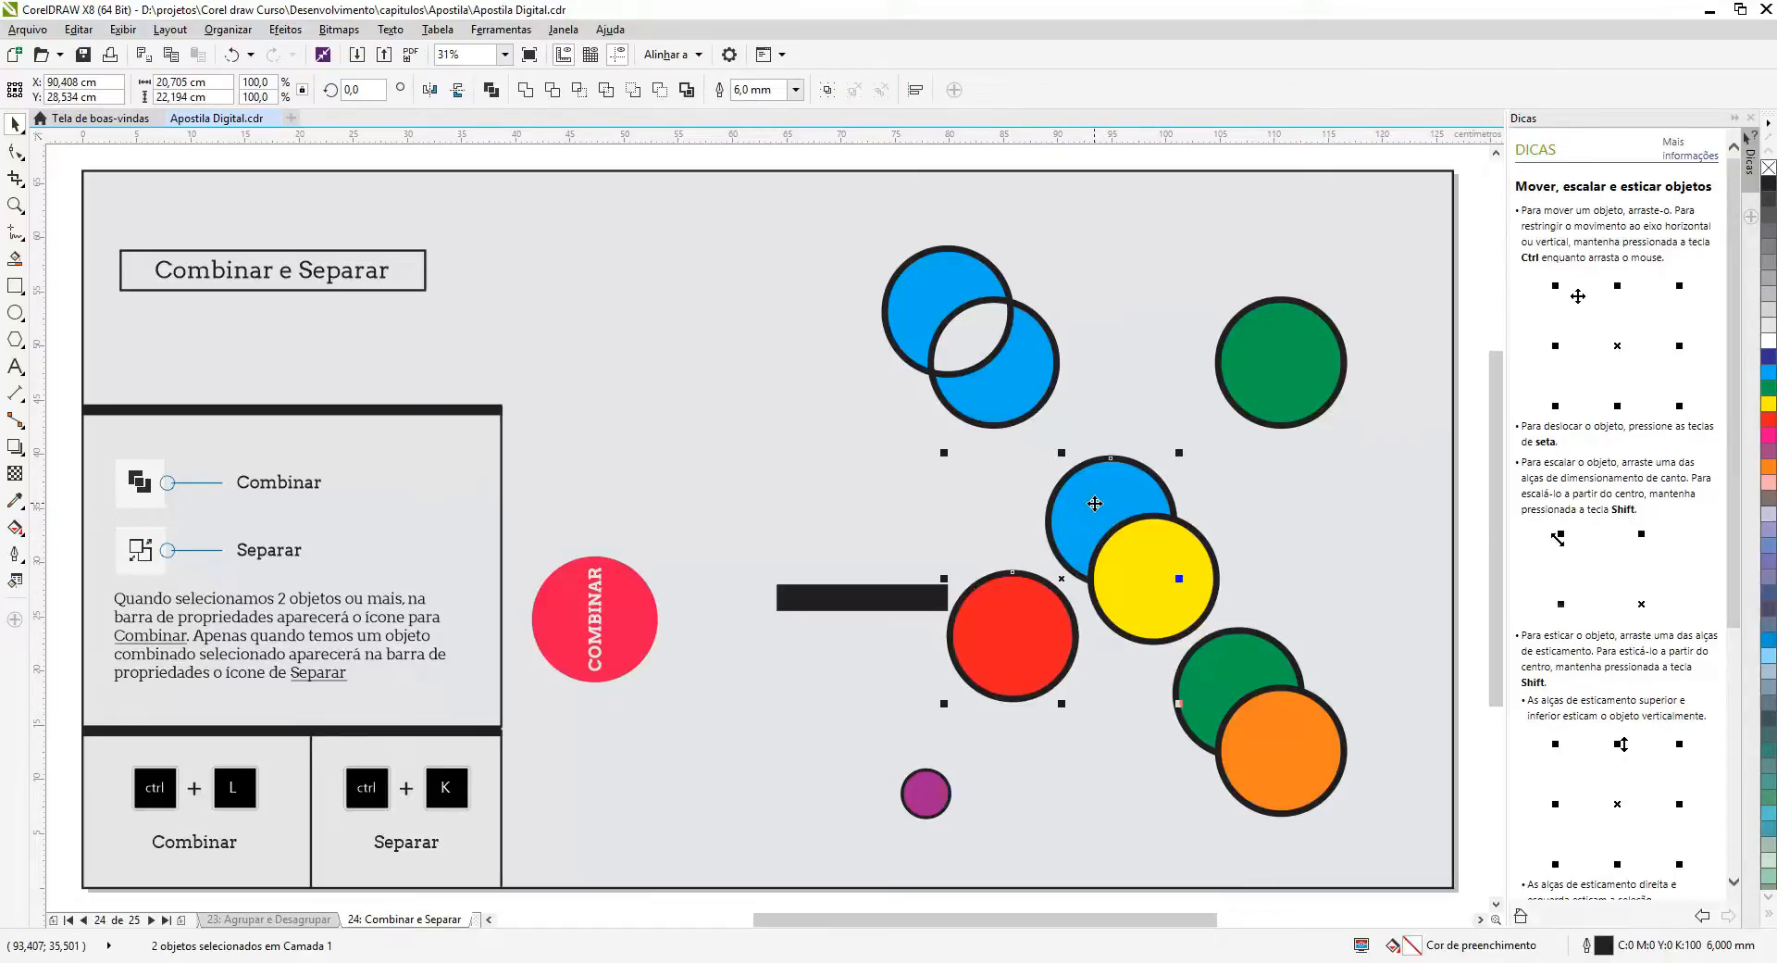
{"action": "left_click", "coordinate": [1136, 552], "text": "shift"}
{"action": "left_click", "coordinate": [1217, 658], "text": "shift"}
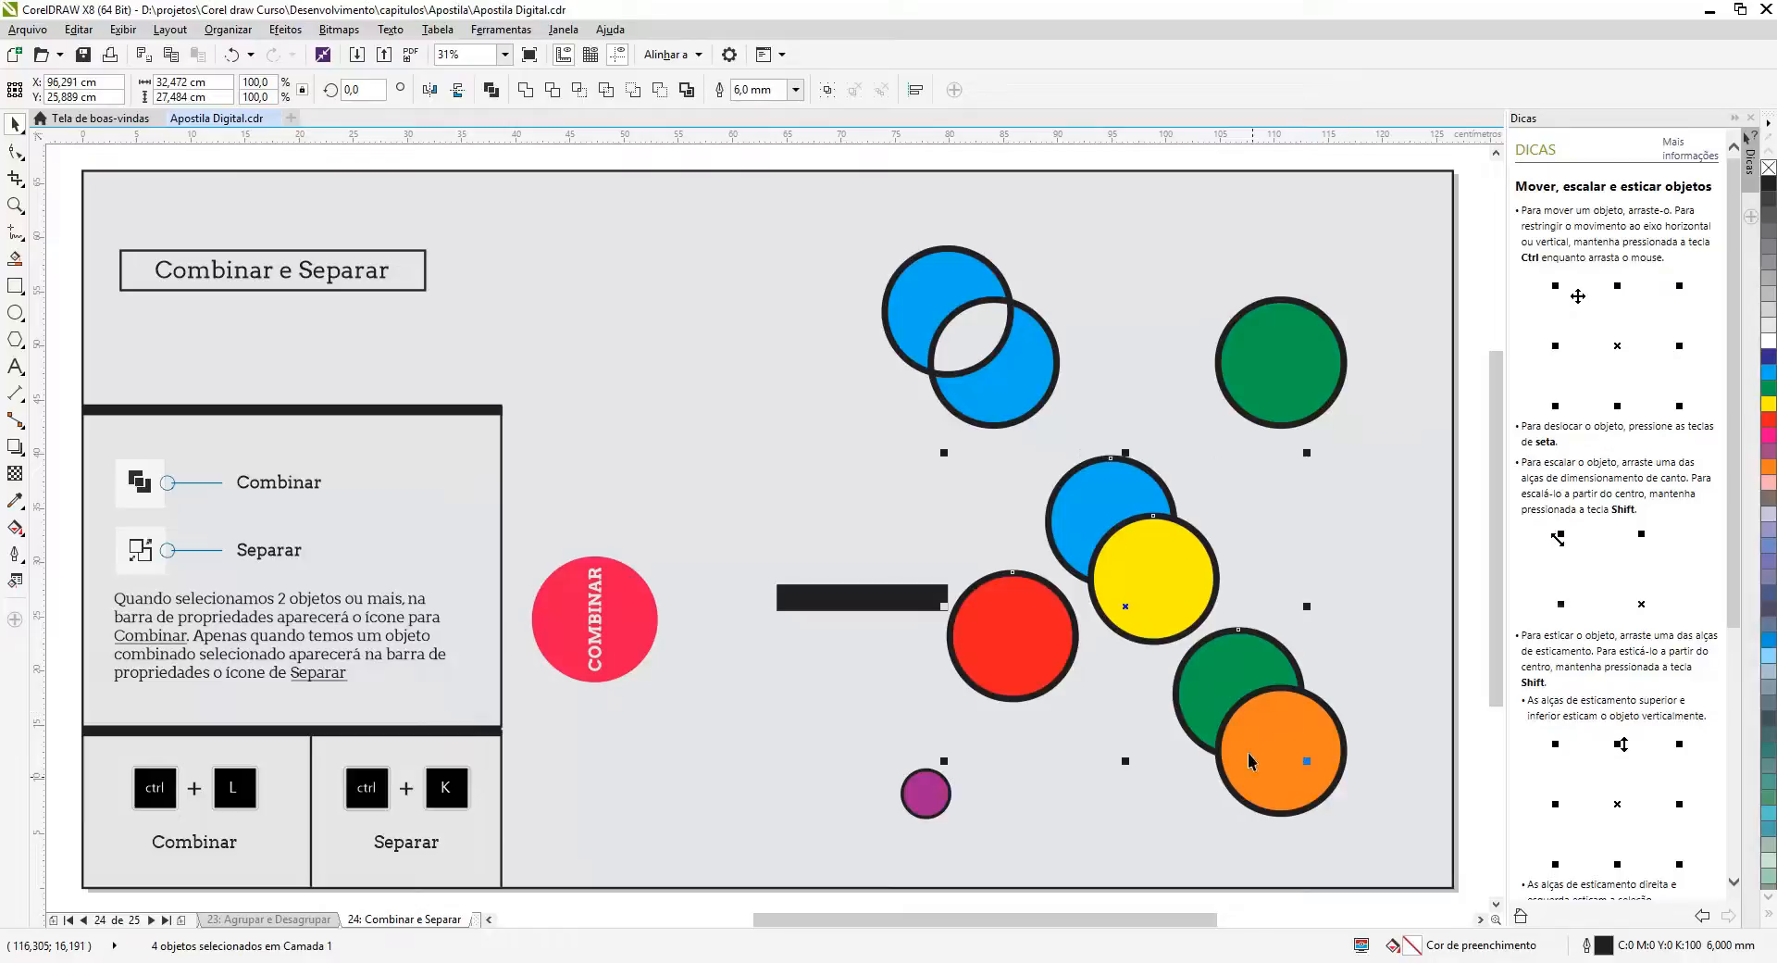
{"action": "left_click", "coordinate": [1280, 751], "text": "shift"}
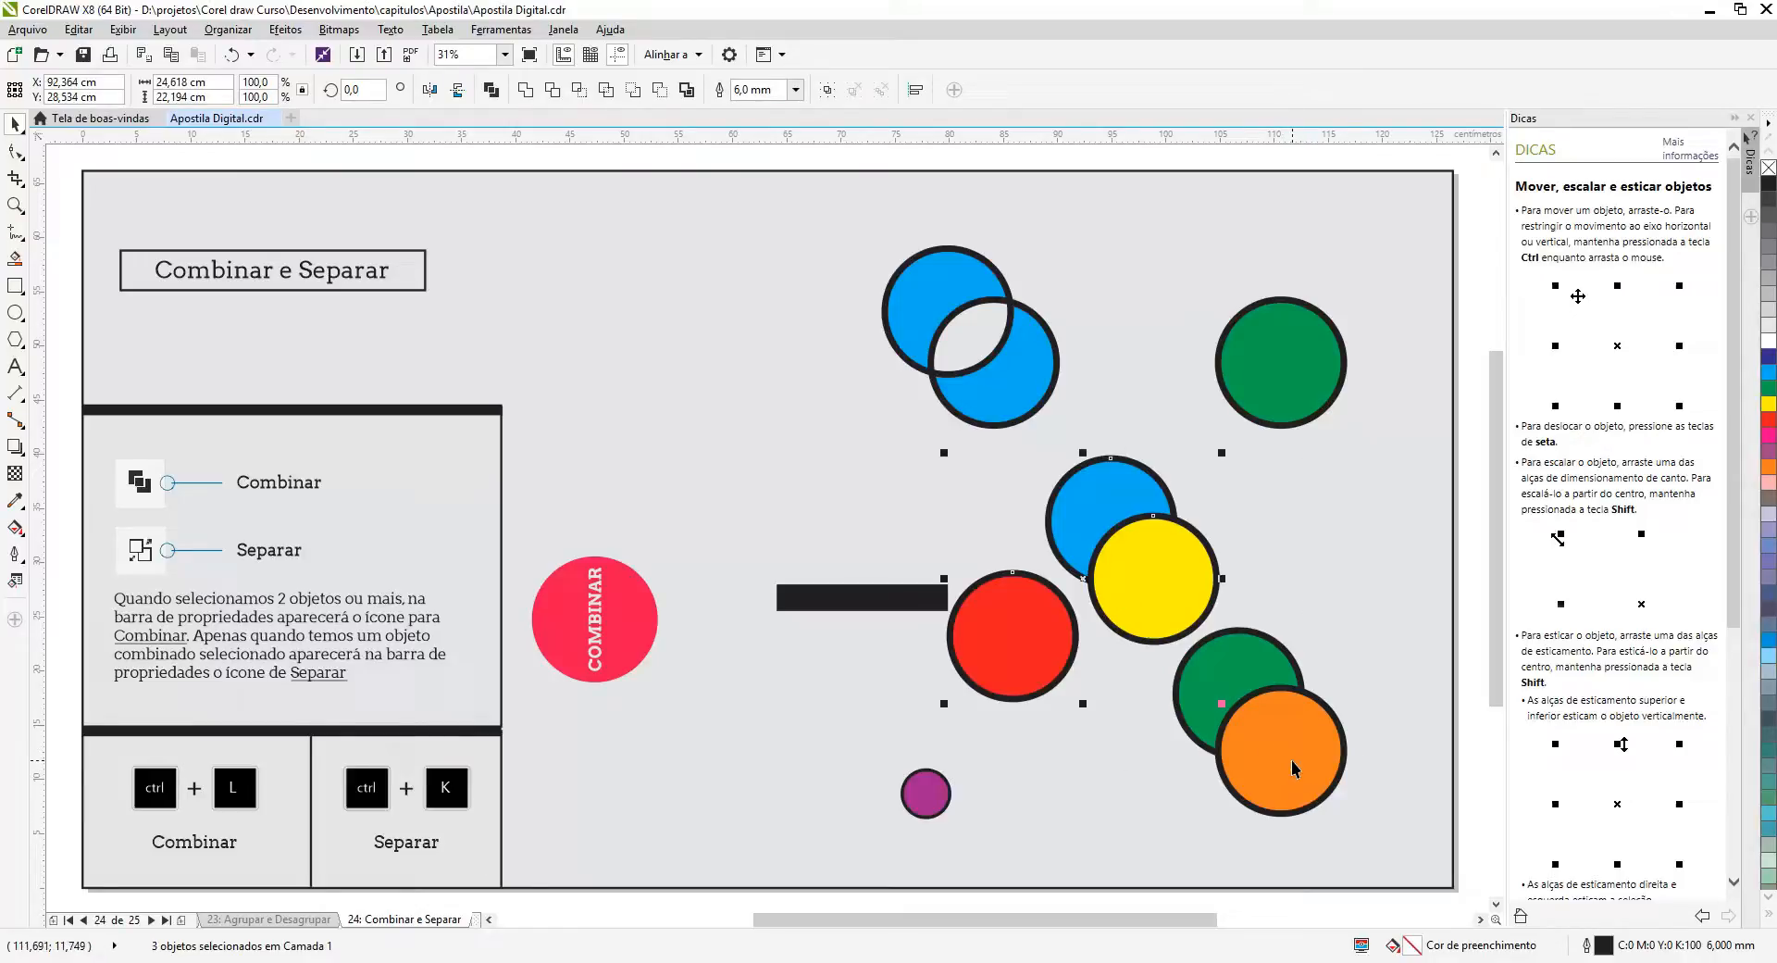
{"action": "left_click", "coordinate": [1293, 768], "text": "shift"}
{"action": "left_click", "coordinate": [1266, 671], "text": "shift"}
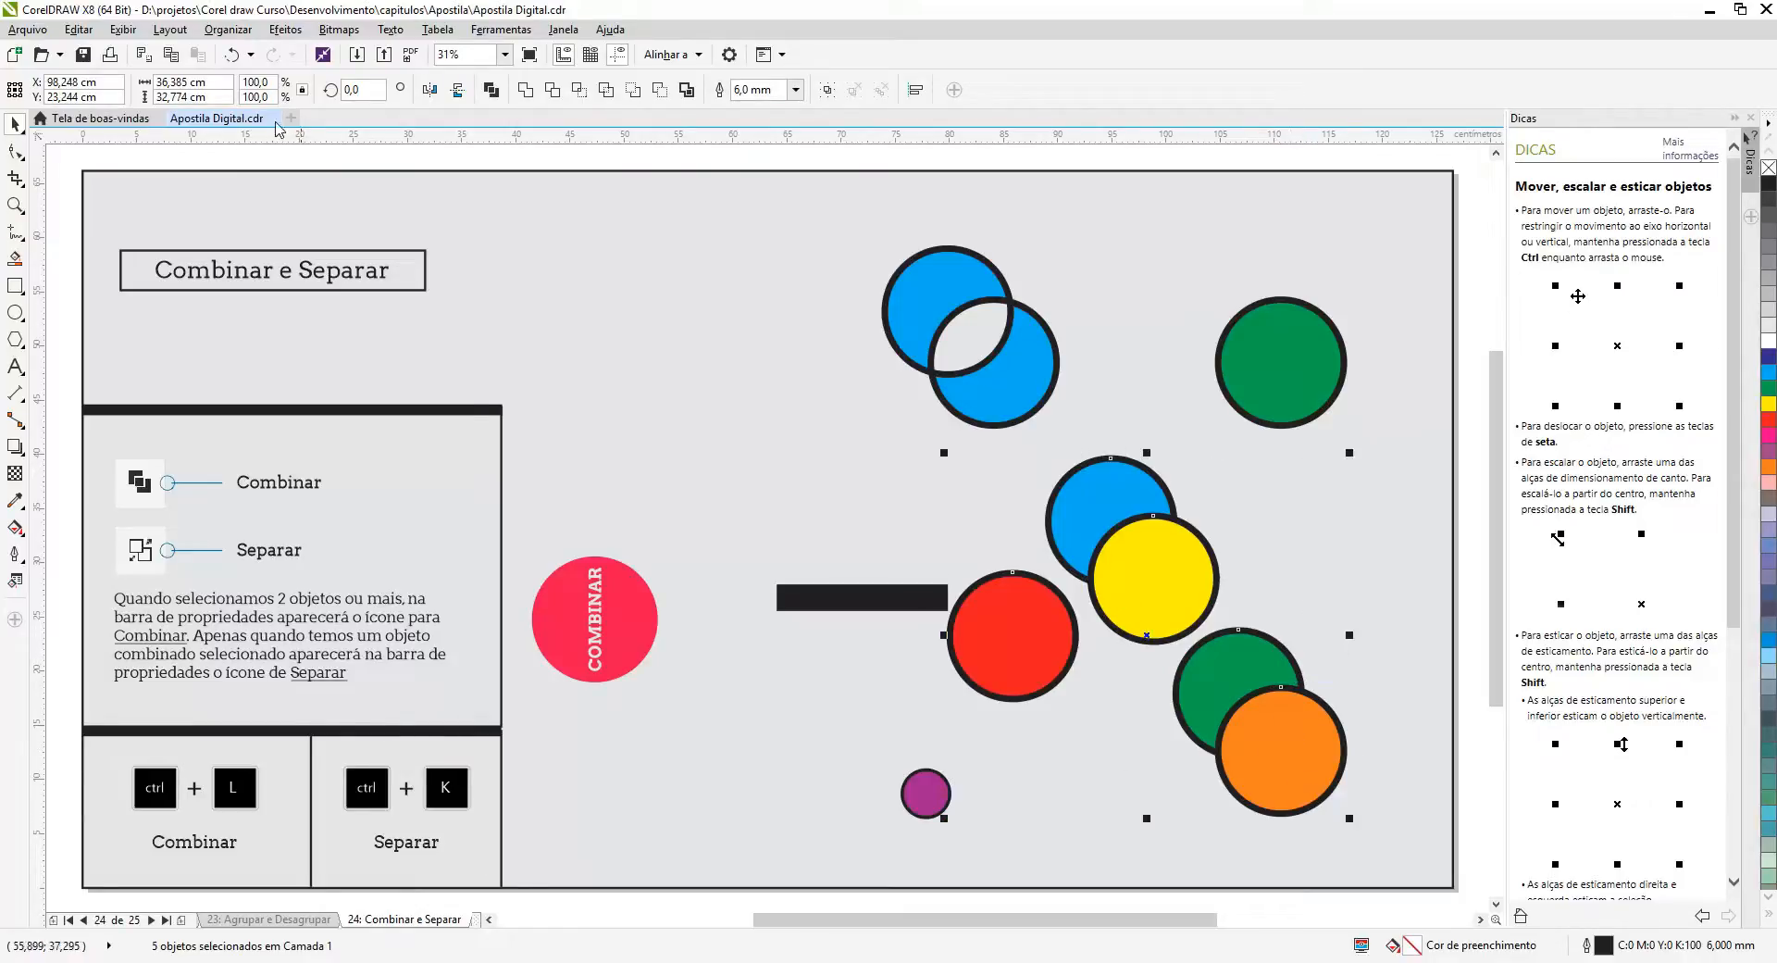
{"action": "left_click", "coordinate": [489, 90]}
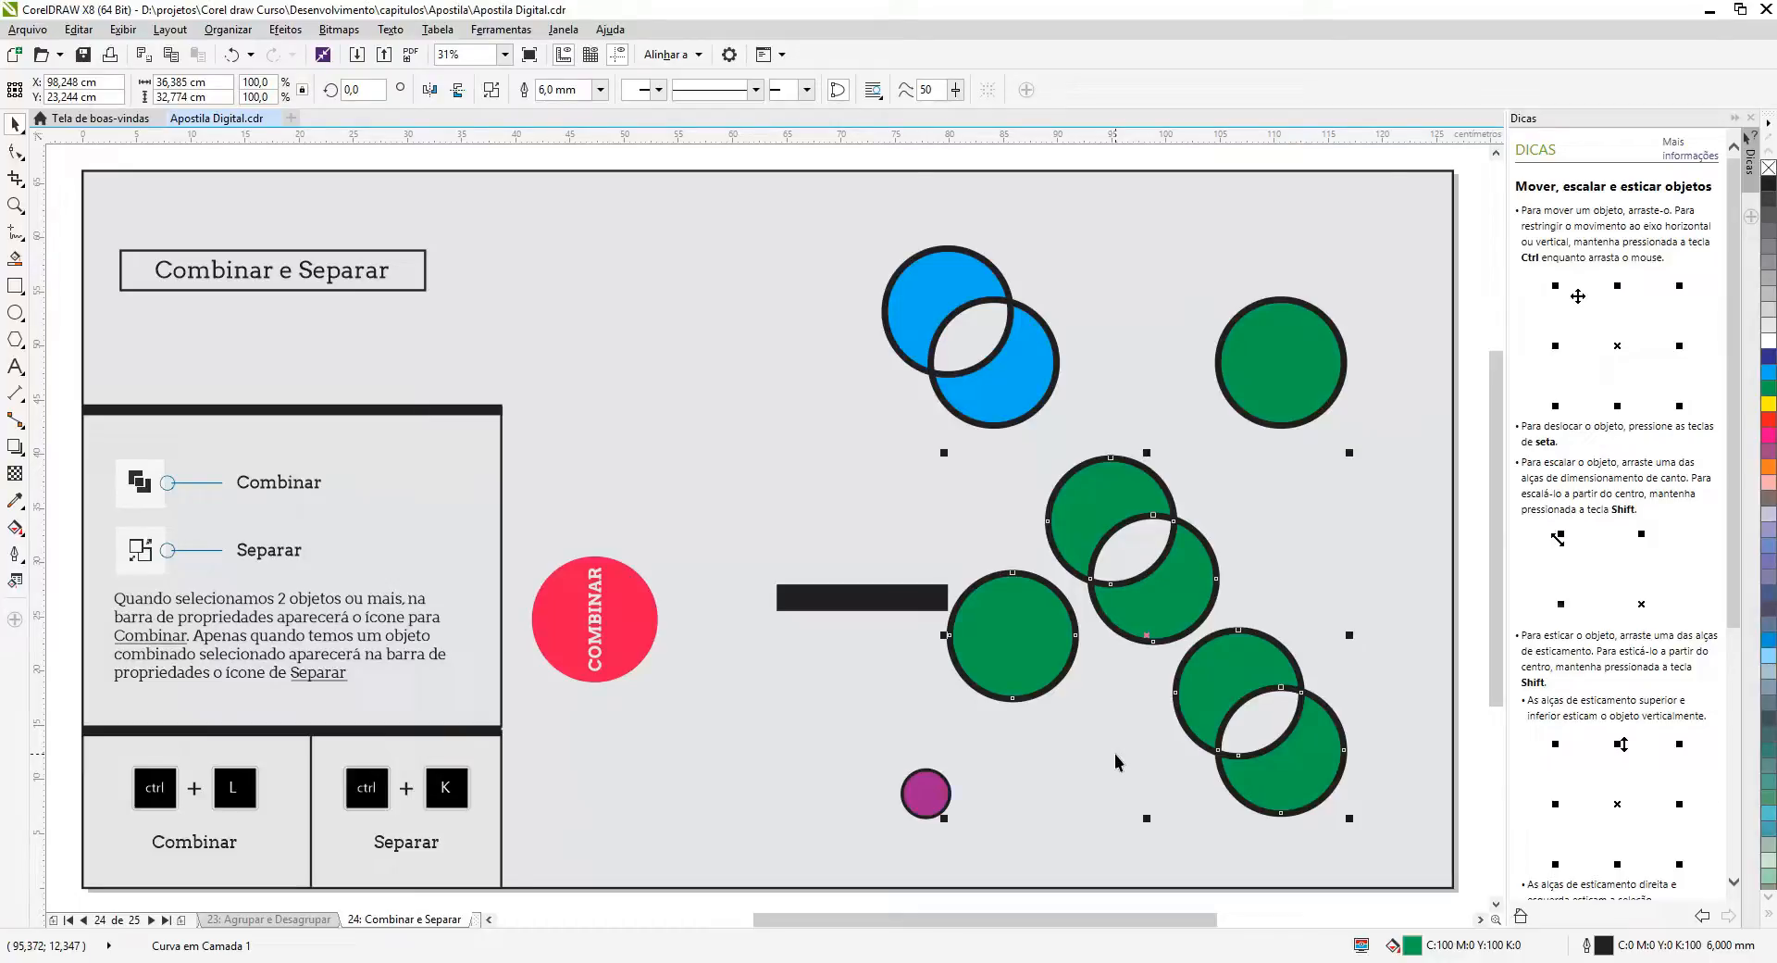
Step: Undo the five-circle combination and the red circle's move, and clear the selection
{"action": "key", "text": "ctrl+z"}
{"action": "key", "text": "ctrl+z"}
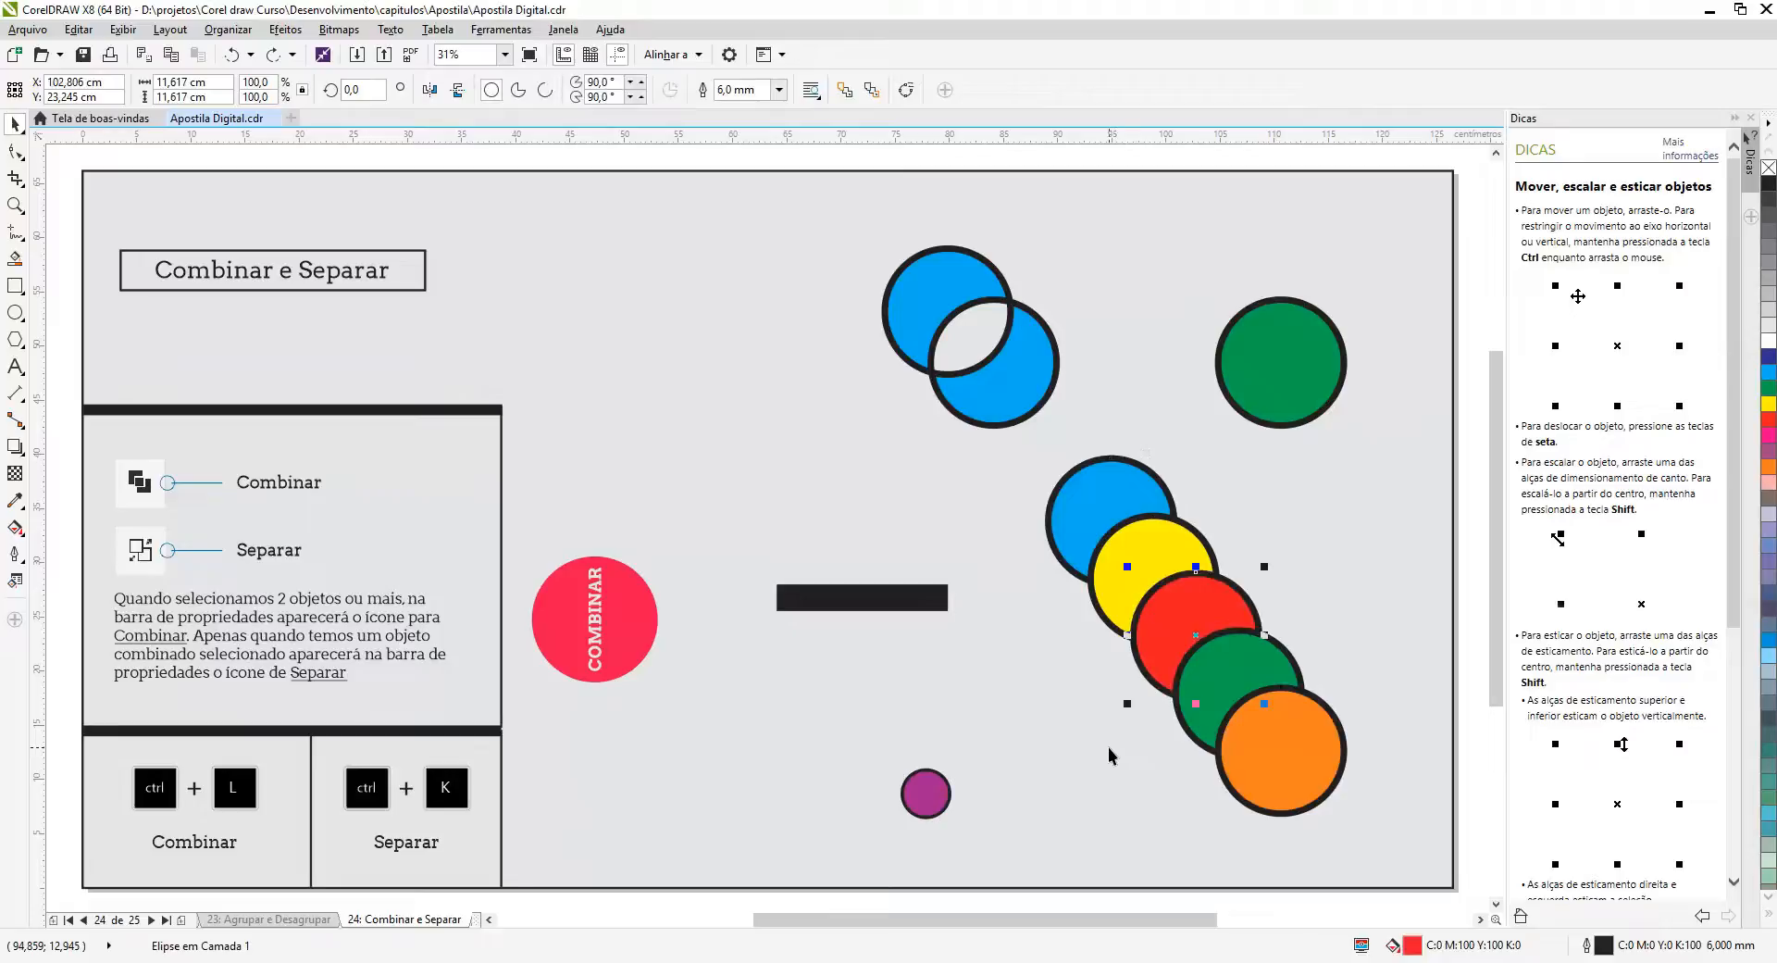
{"action": "left_click", "coordinate": [1107, 746]}
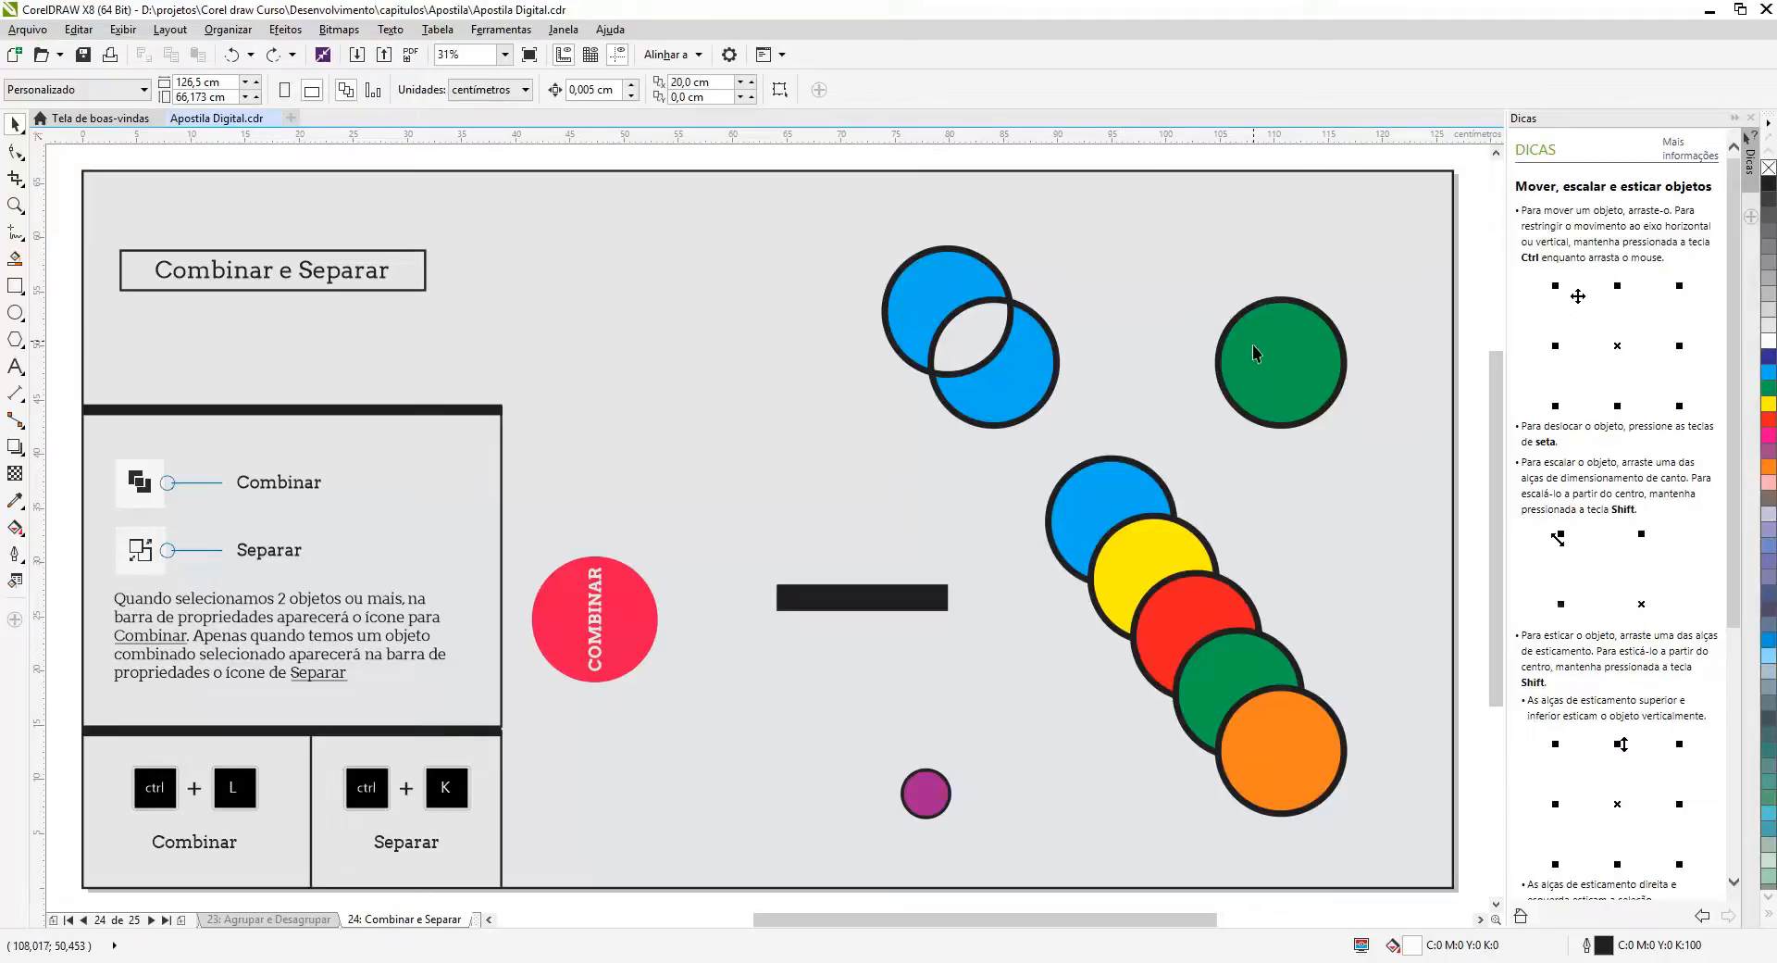
Step: Move the separate green circle beside the small purple circle below the black bar, to about X 68.3, Y 10.9 cm
{"action": "left_click", "coordinate": [1275, 349]}
{"action": "left_click_drag", "start_coordinate": [1276, 349], "coordinate": [820, 765]}
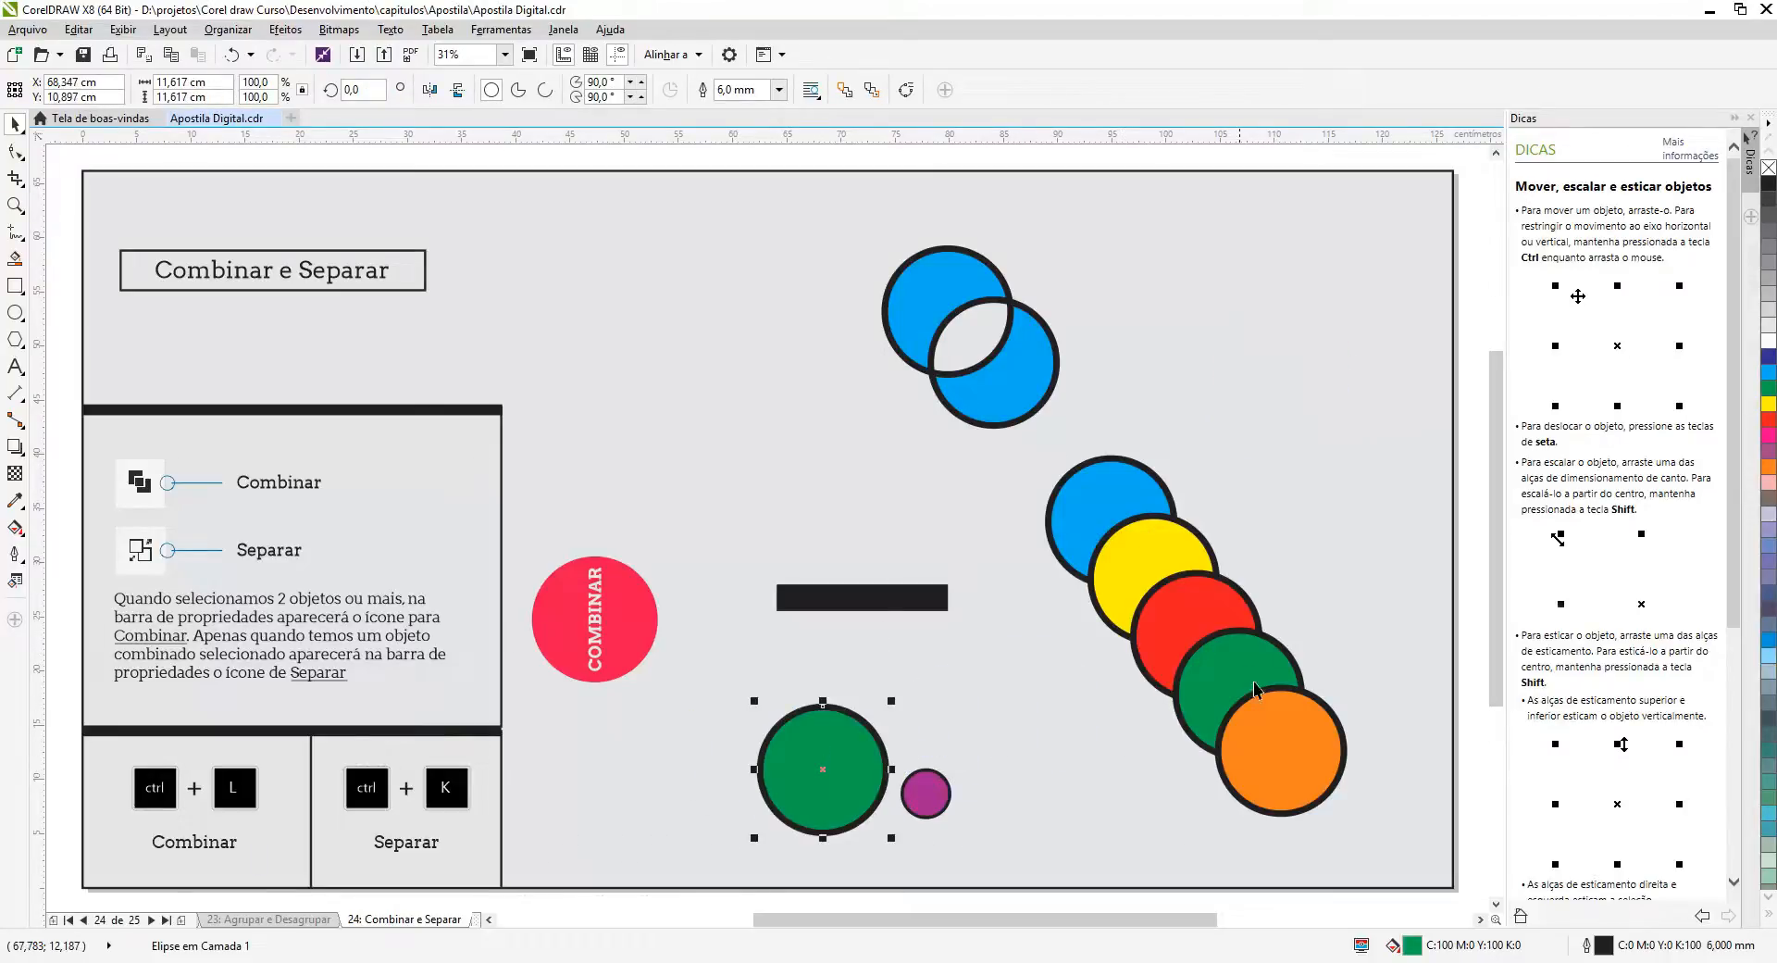
Step: Move the yellow circle above the small purple one, to about X 79.9, Y 18 cm, and give it a diagonal yellow-to-white gradient
{"action": "left_click", "coordinate": [1110, 579]}
{"action": "left_click_drag", "start_coordinate": [1109, 578], "coordinate": [908, 694]}
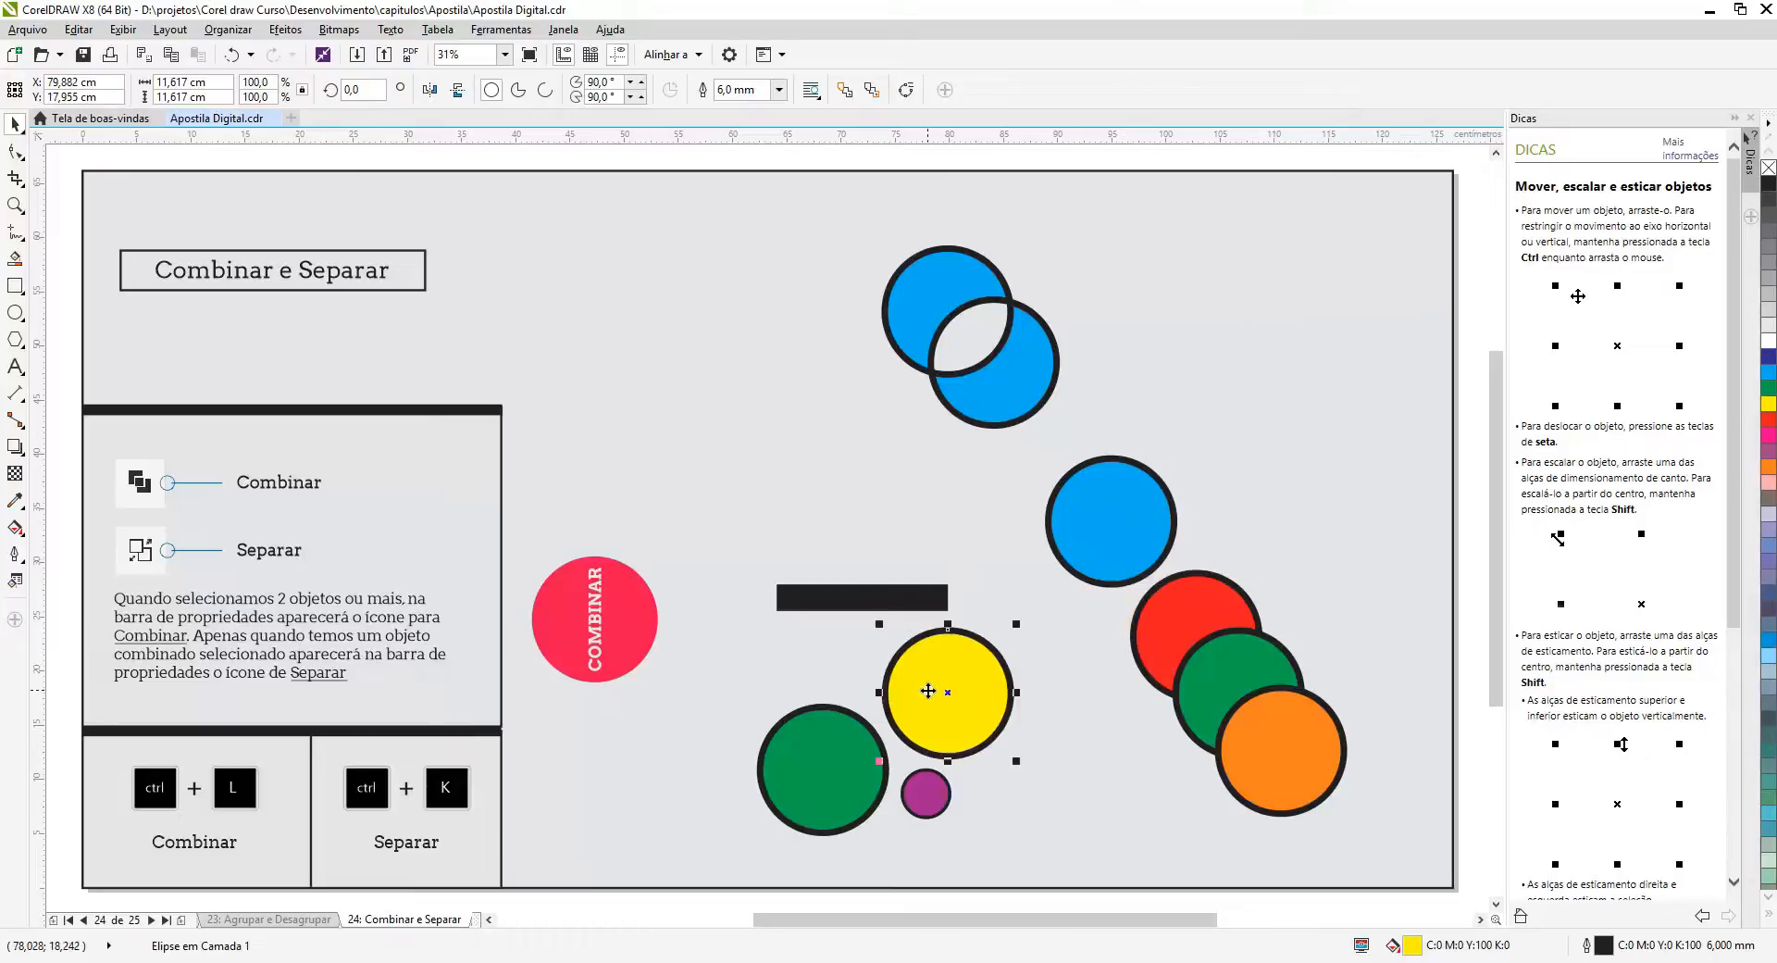
{"action": "left_click", "coordinate": [15, 529]}
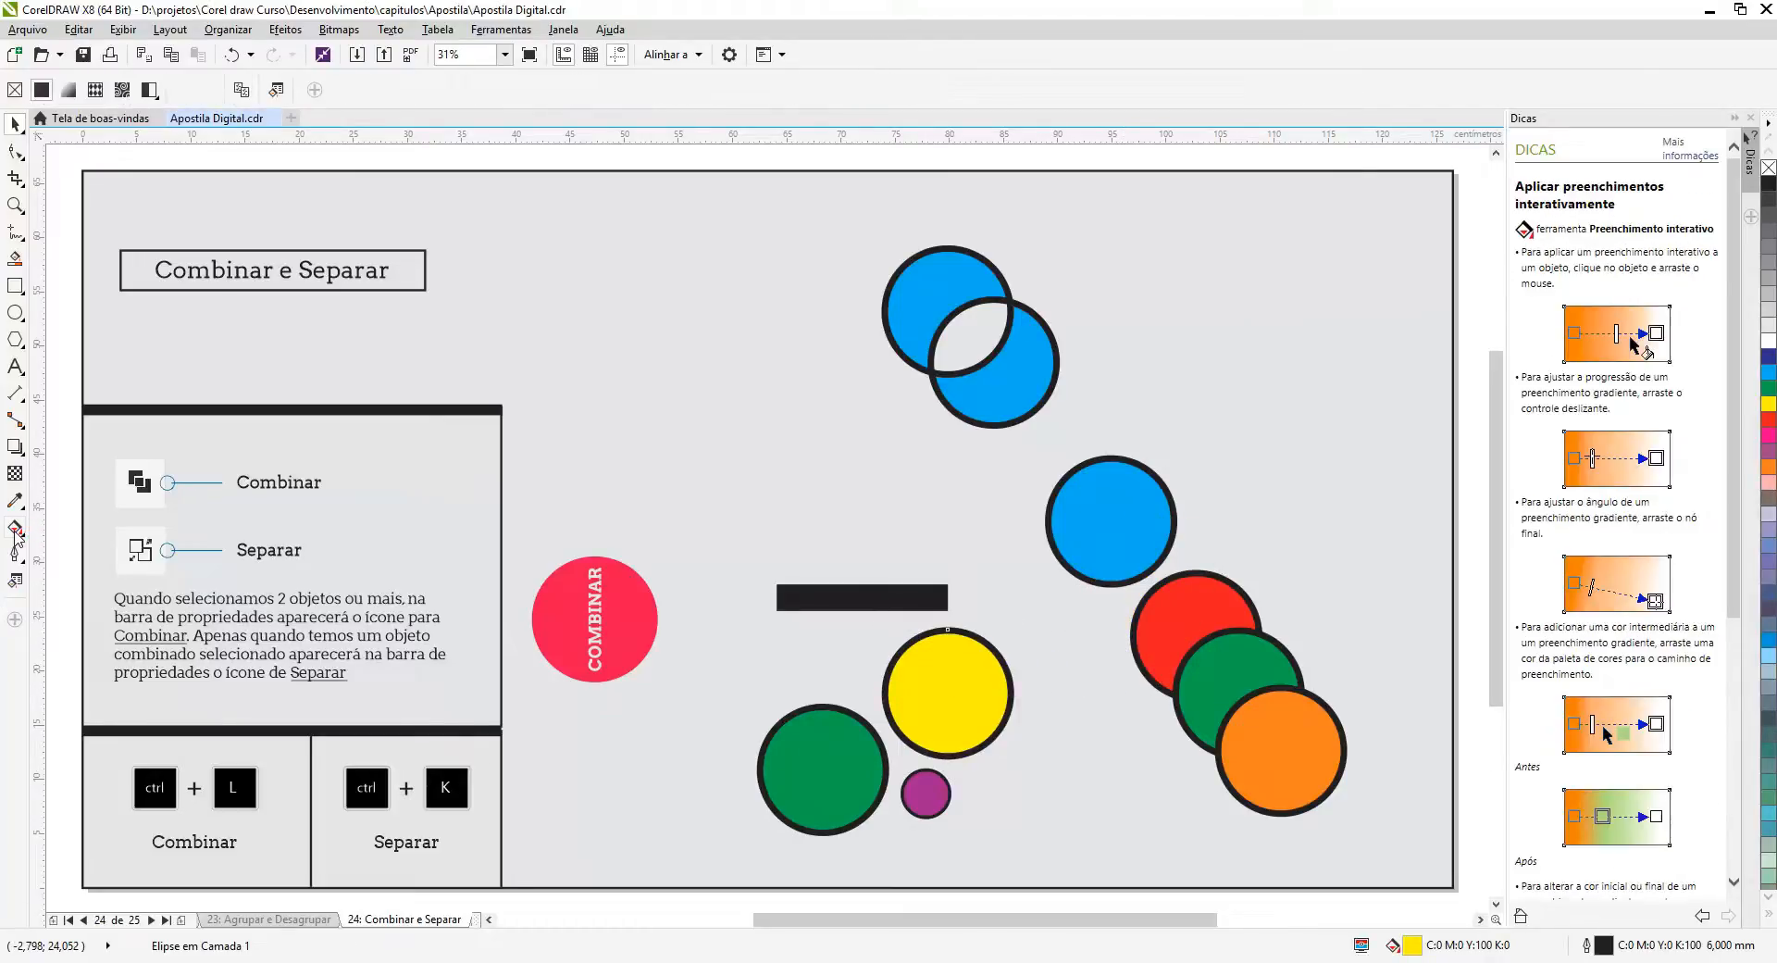
{"action": "left_click", "coordinate": [68, 90]}
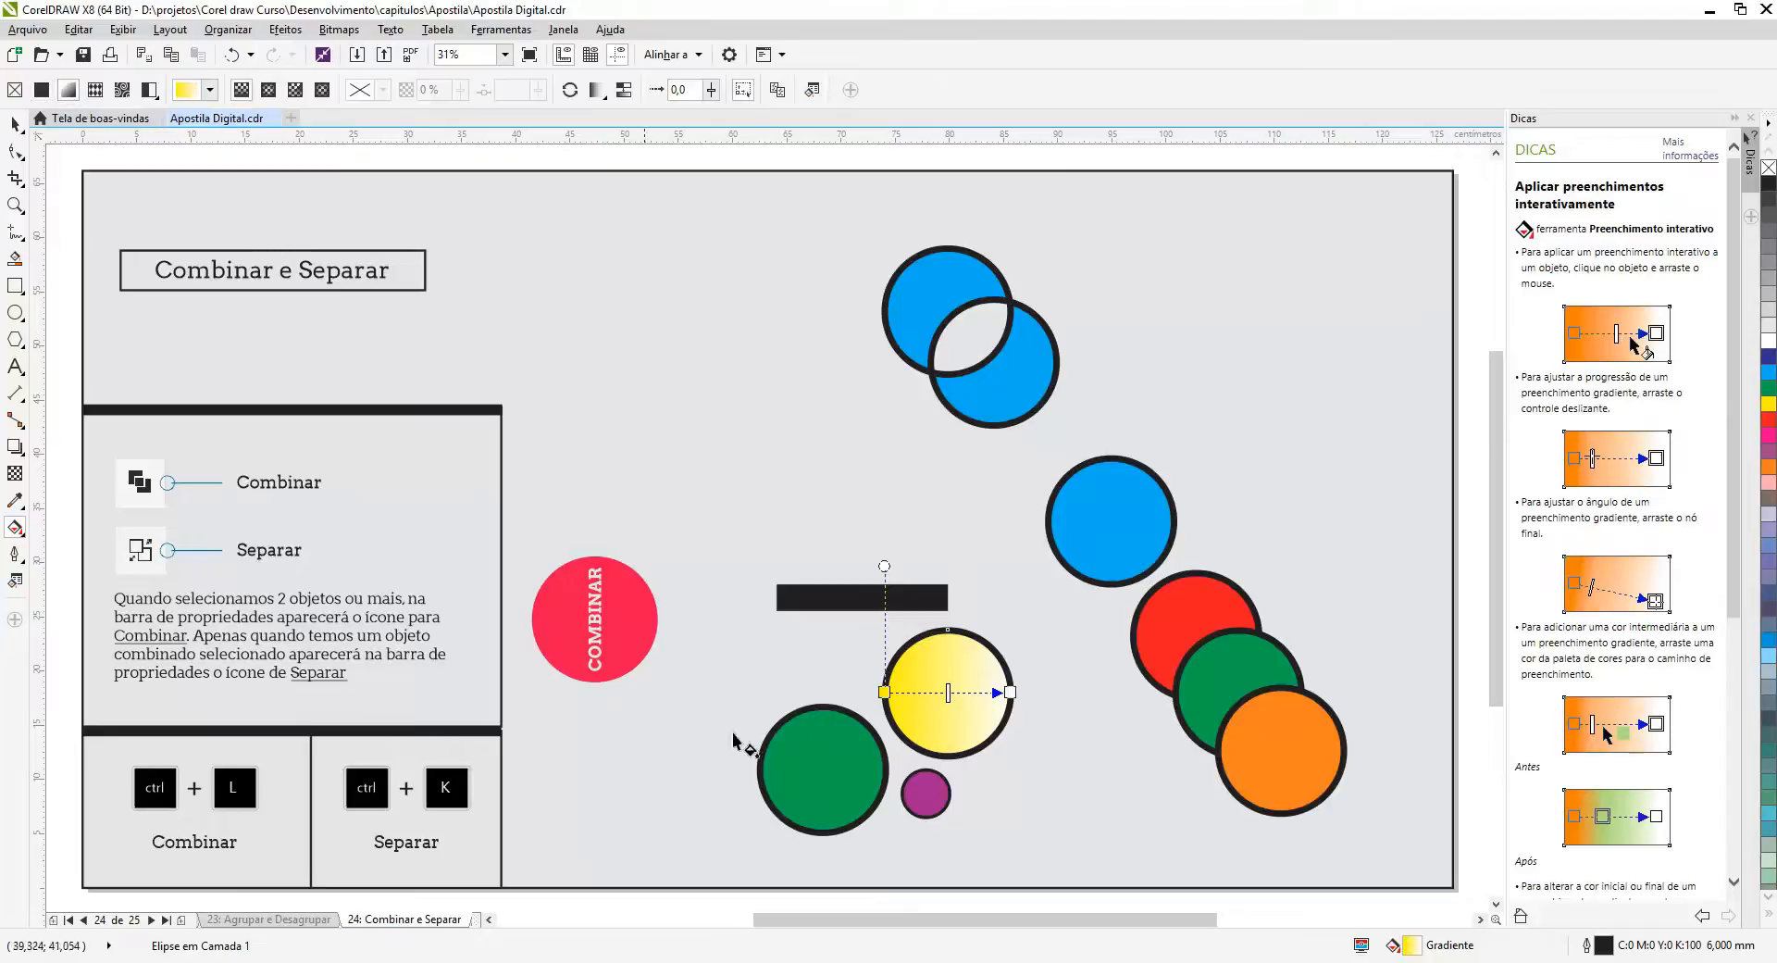
{"action": "left_click_drag", "start_coordinate": [886, 692], "coordinate": [898, 730]}
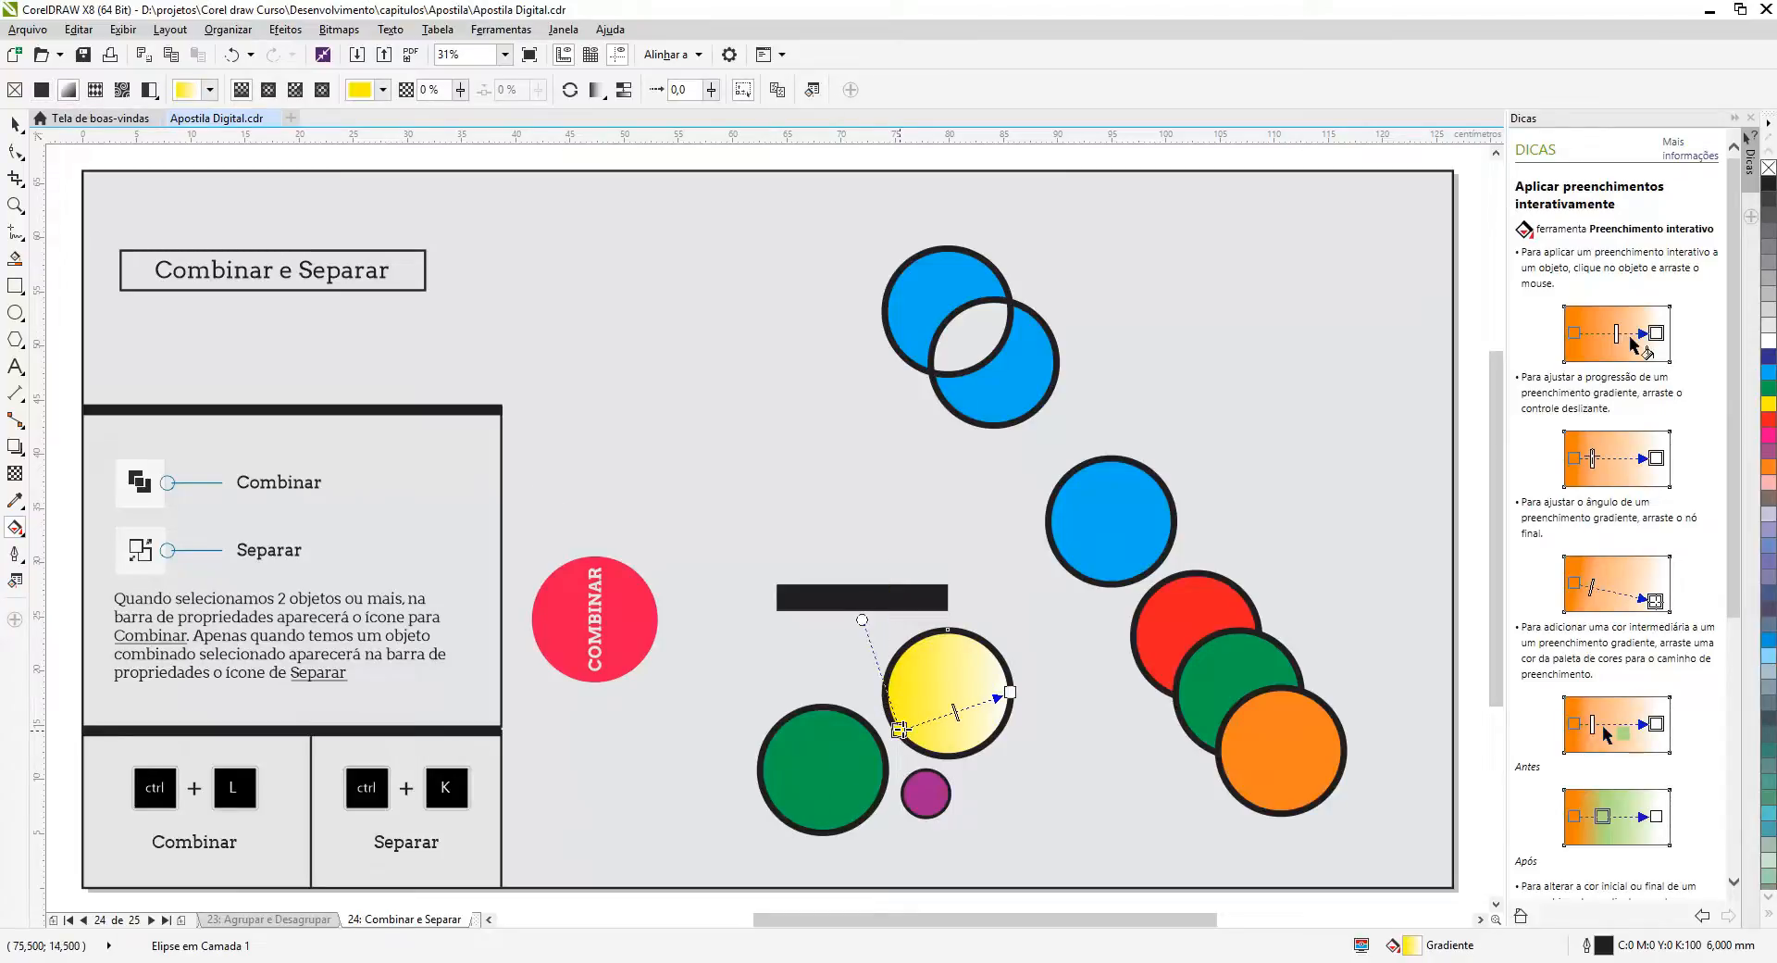
{"action": "left_click_drag", "start_coordinate": [1010, 691], "coordinate": [1012, 659]}
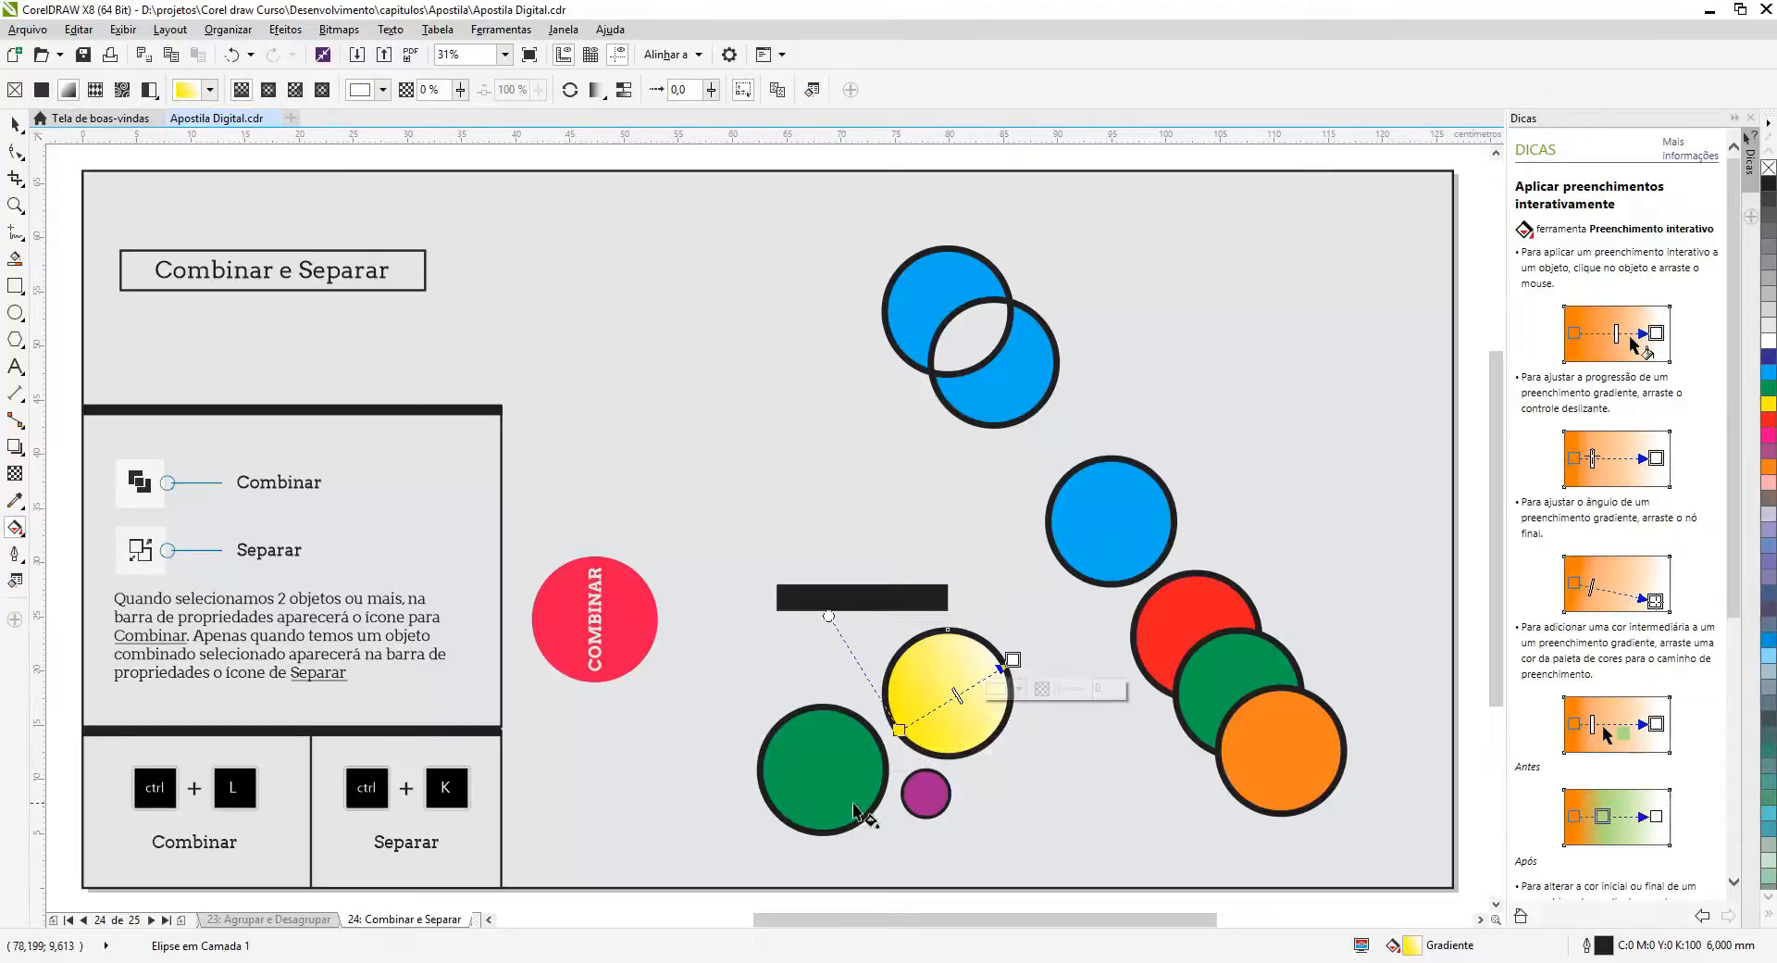
Step: Apply diagonal gradients fading to white to the separate green circle and the small purple circle
{"action": "left_click", "coordinate": [786, 786]}
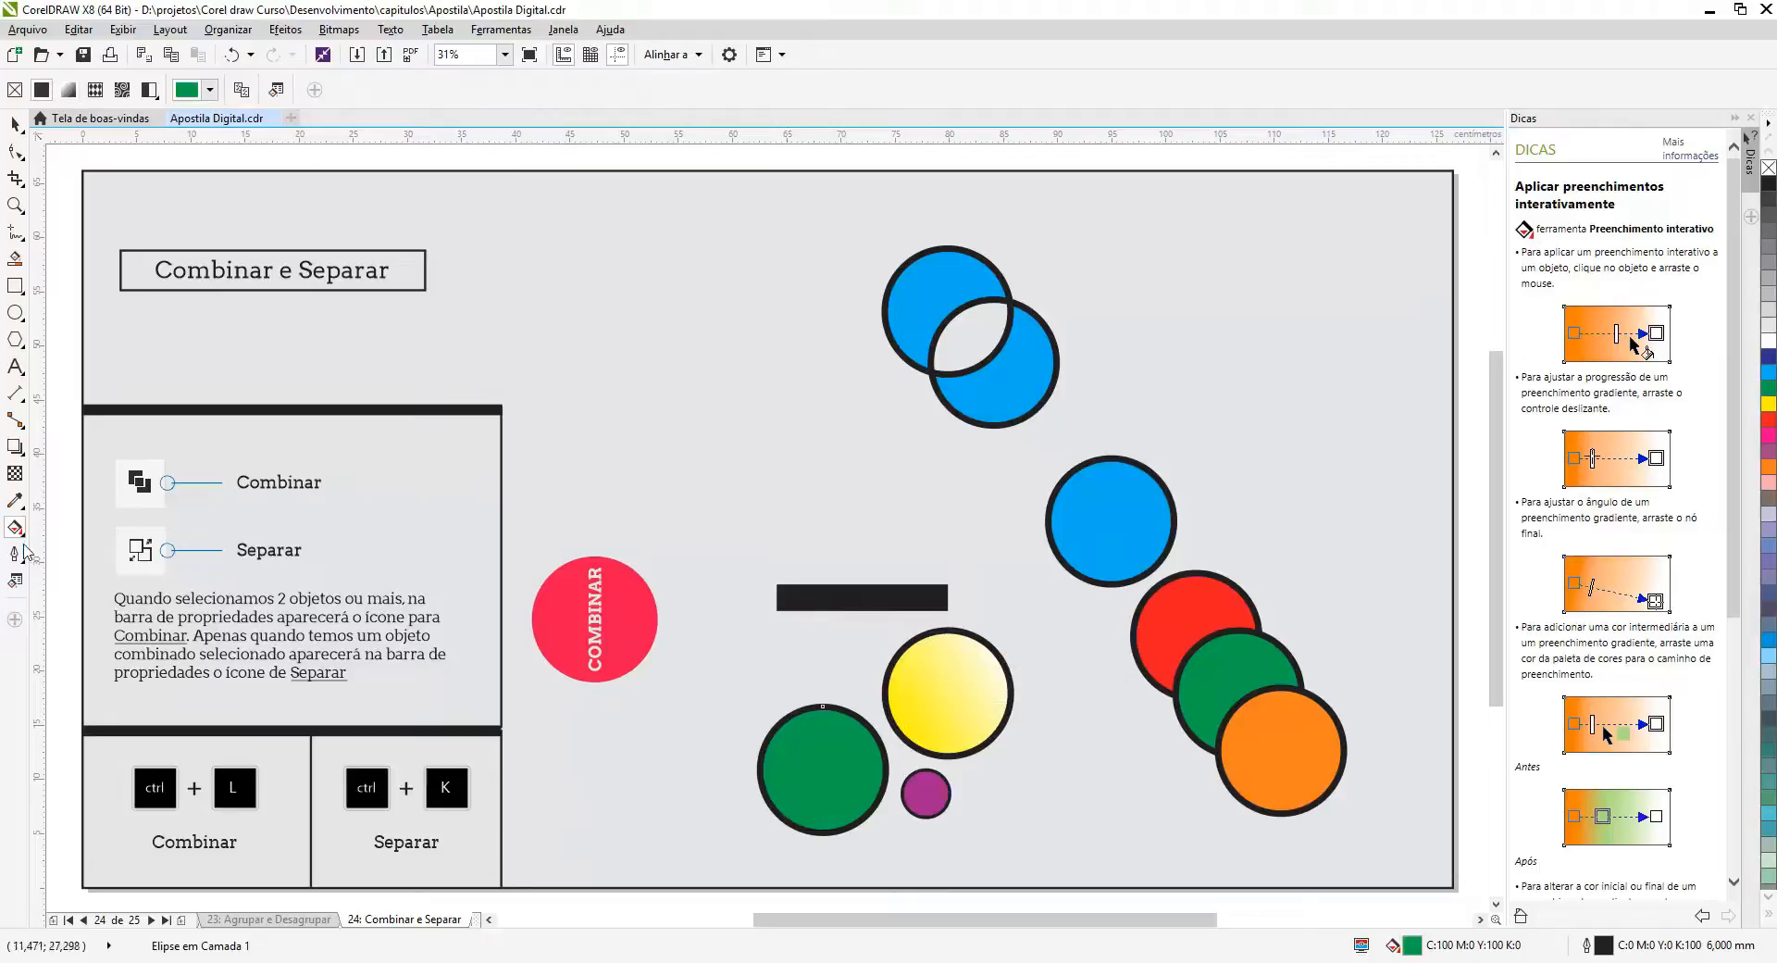
{"action": "left_click_drag", "start_coordinate": [769, 795], "coordinate": [873, 739]}
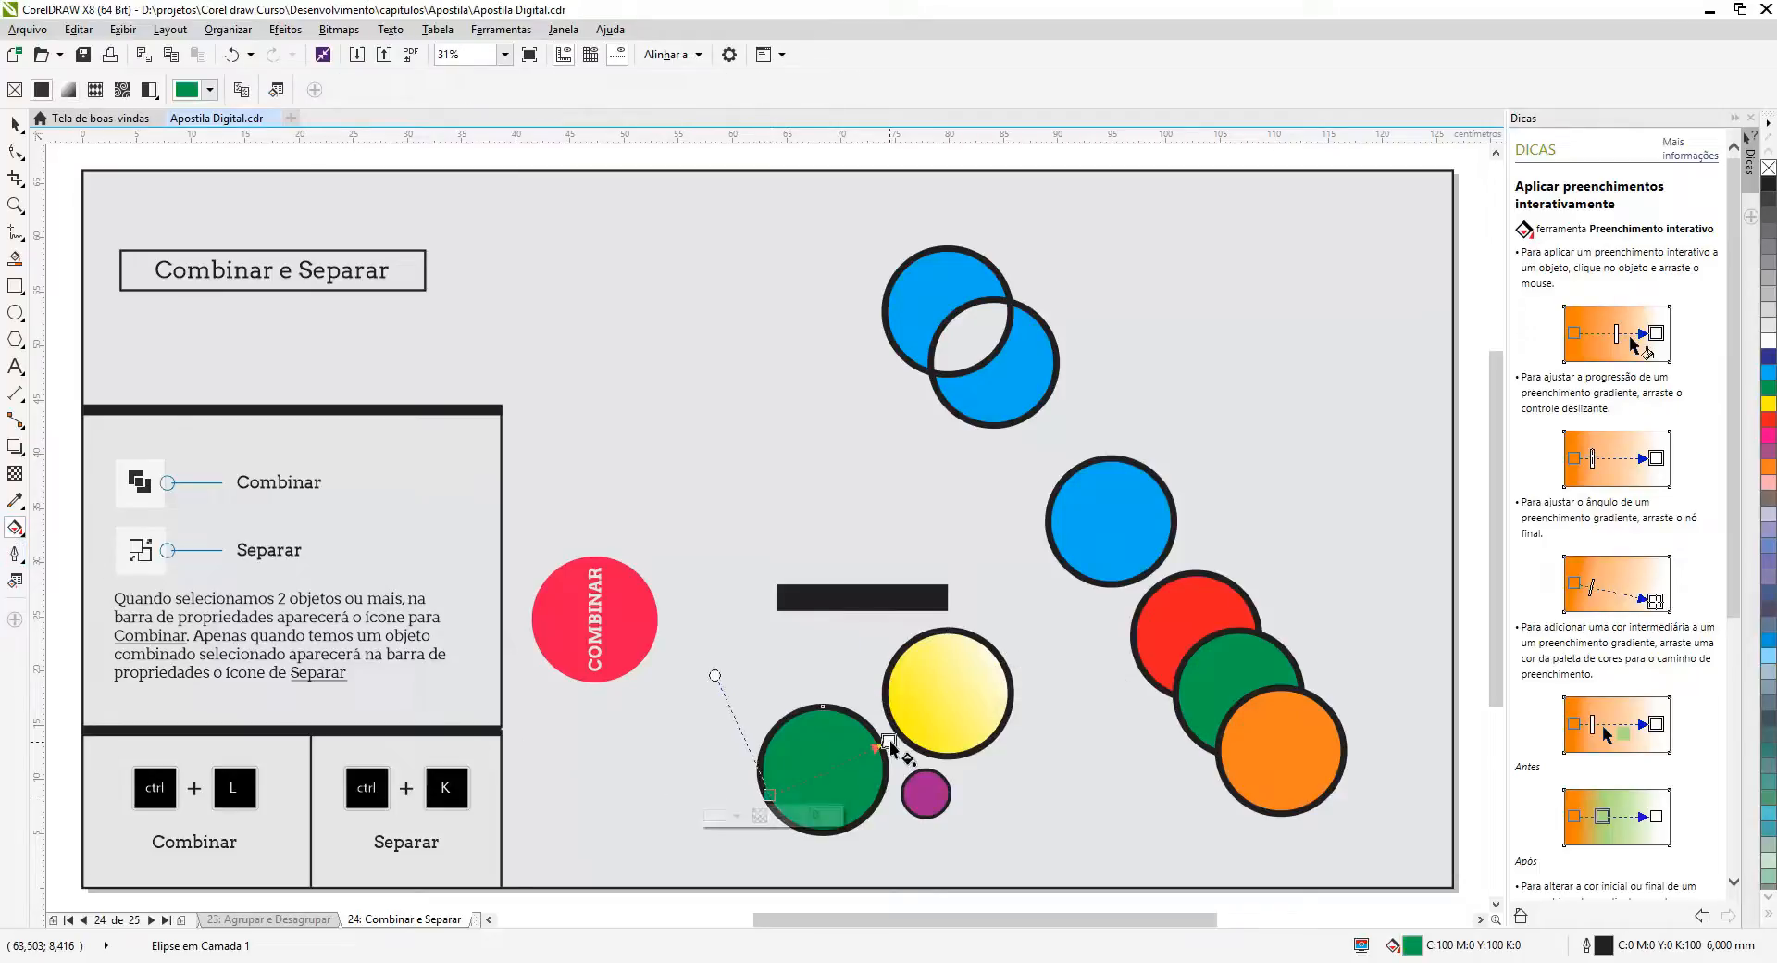
{"action": "left_click", "coordinate": [920, 802]}
{"action": "left_click_drag", "start_coordinate": [910, 805], "coordinate": [958, 785]}
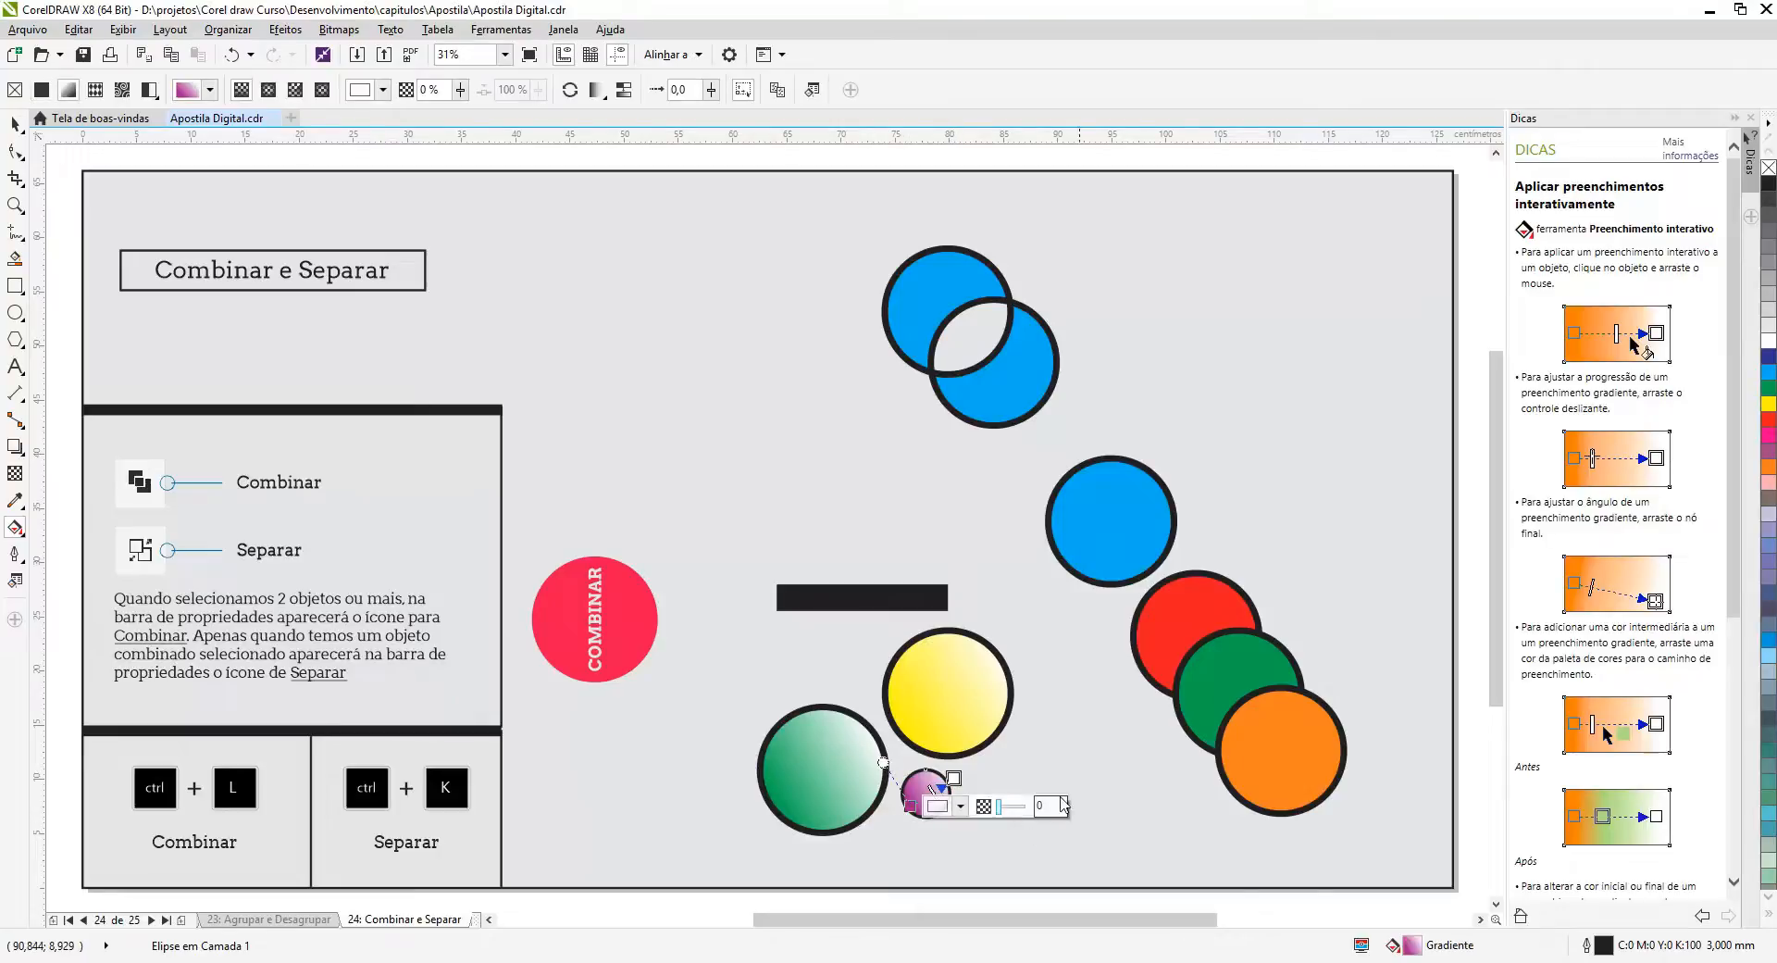
{"action": "left_click", "coordinate": [16, 123]}
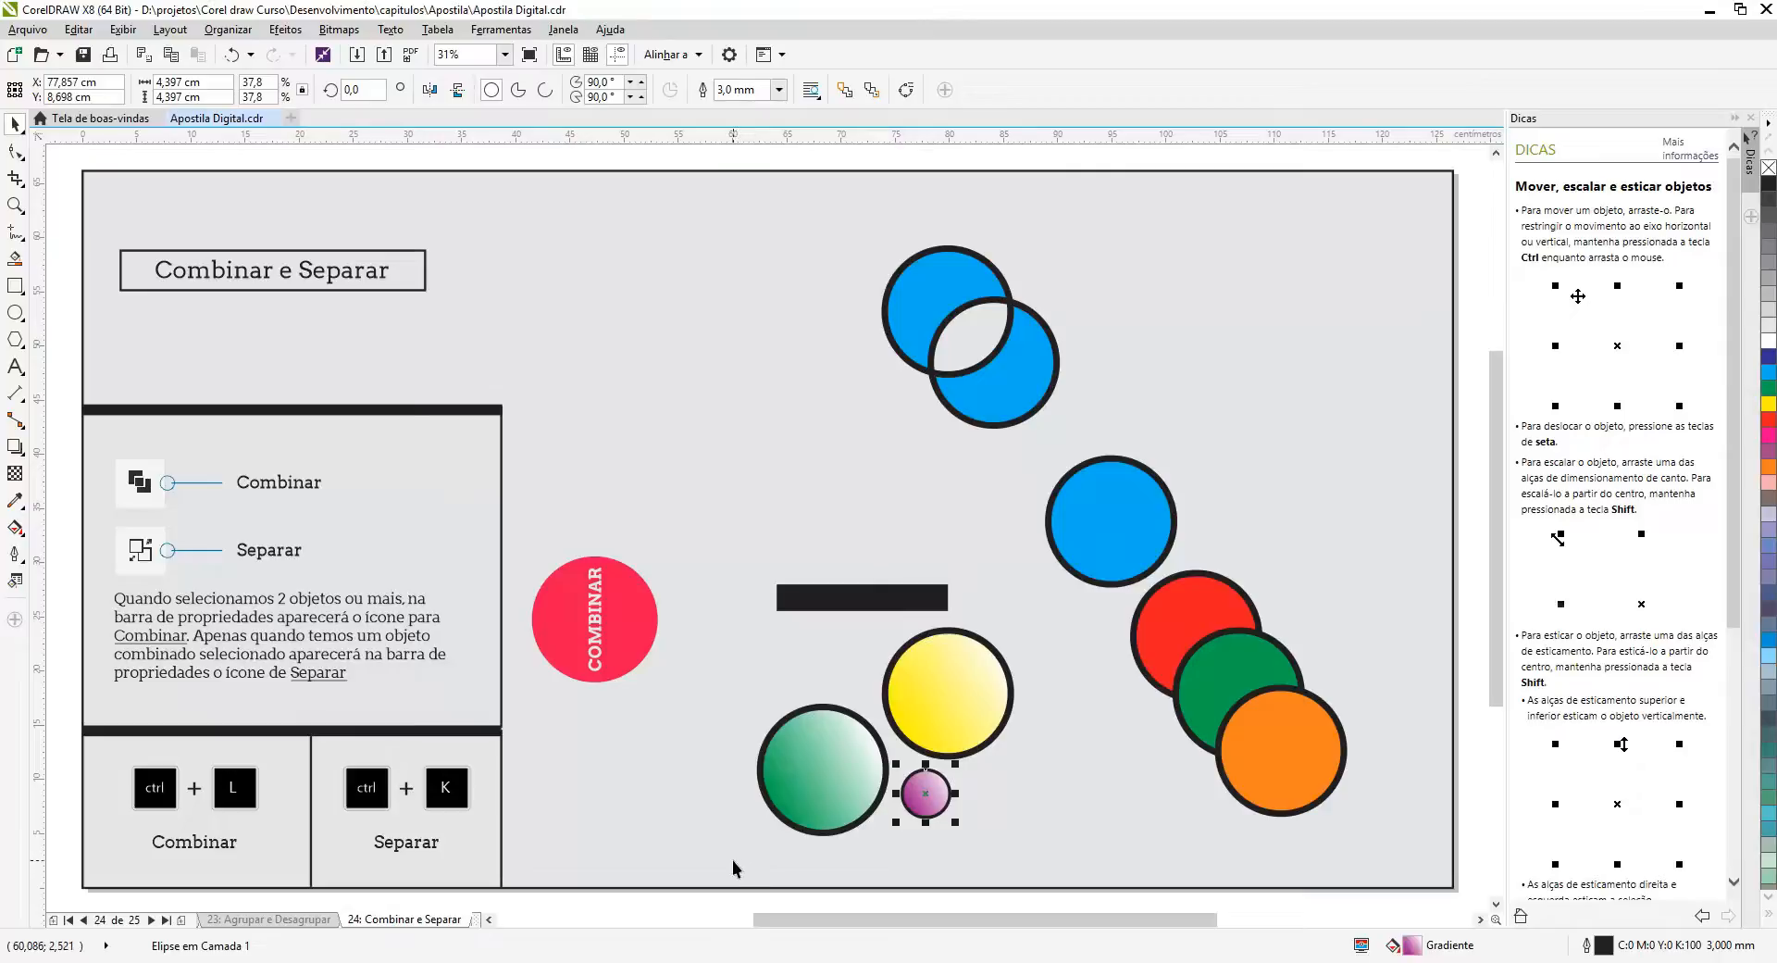
Step: Combine the three gradient circles into one curve and stretch its green-to-white gradient across all of them, moving the midpoint toward the white end
{"action": "left_click_drag", "start_coordinate": [733, 860], "coordinate": [1064, 618]}
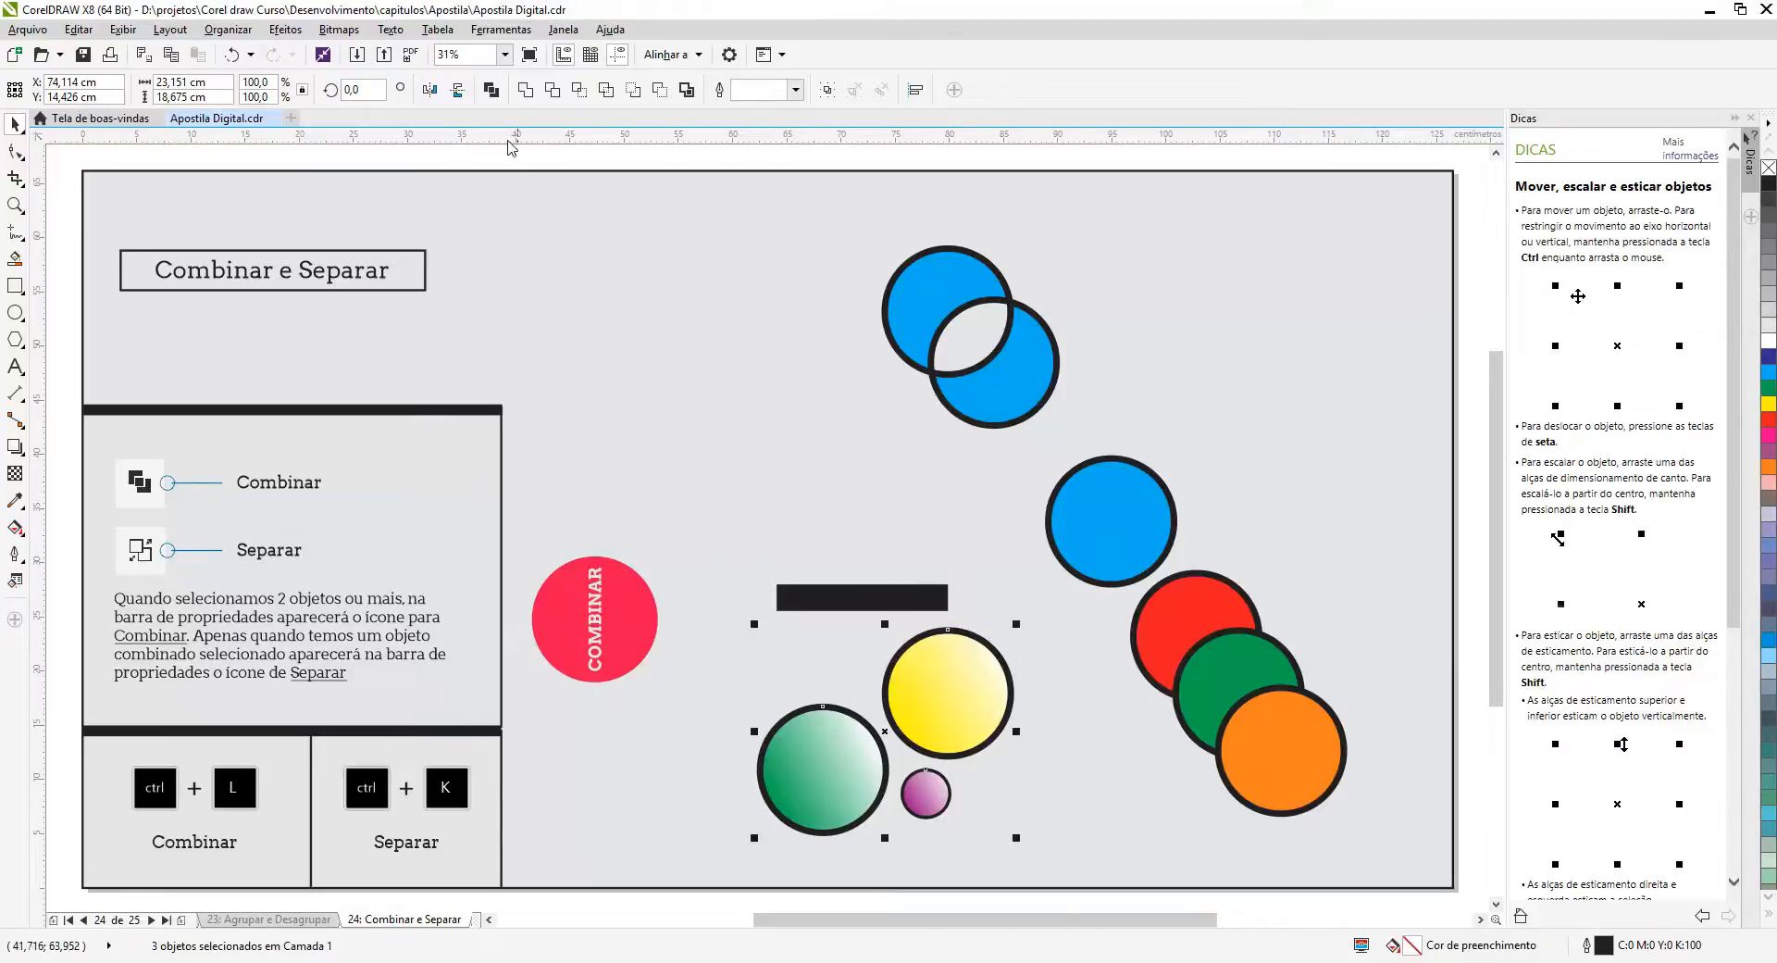
{"action": "left_click", "coordinate": [489, 90]}
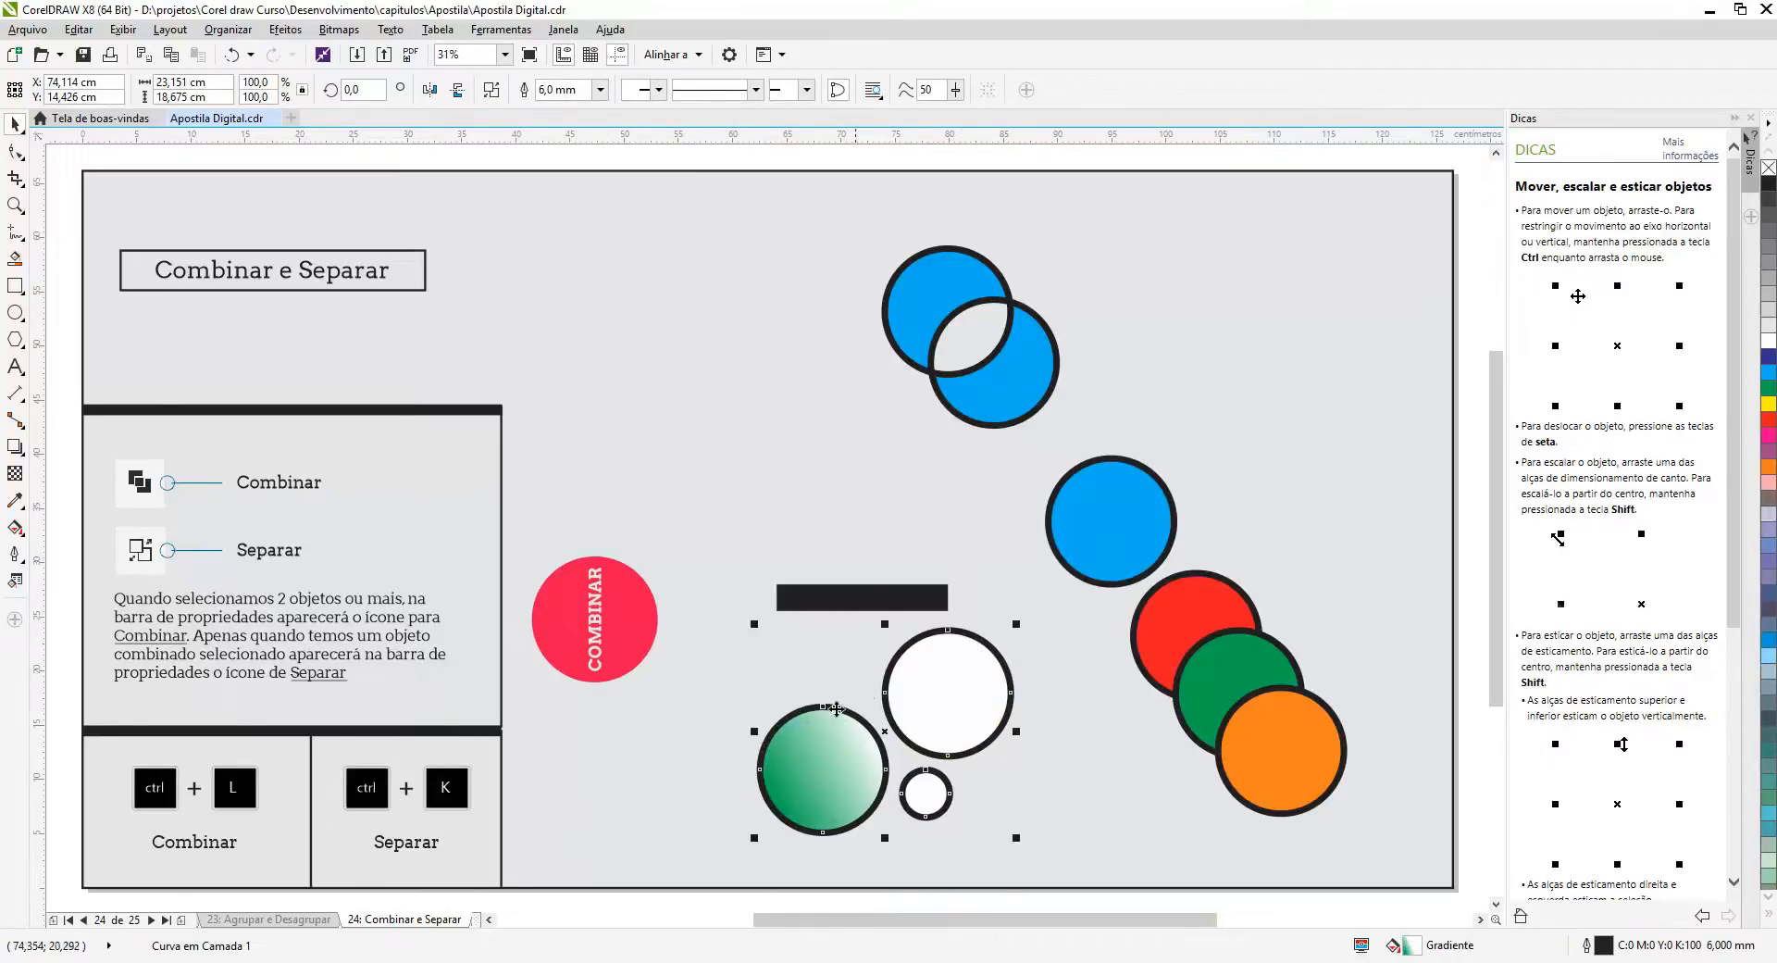
{"action": "left_click", "coordinate": [15, 527]}
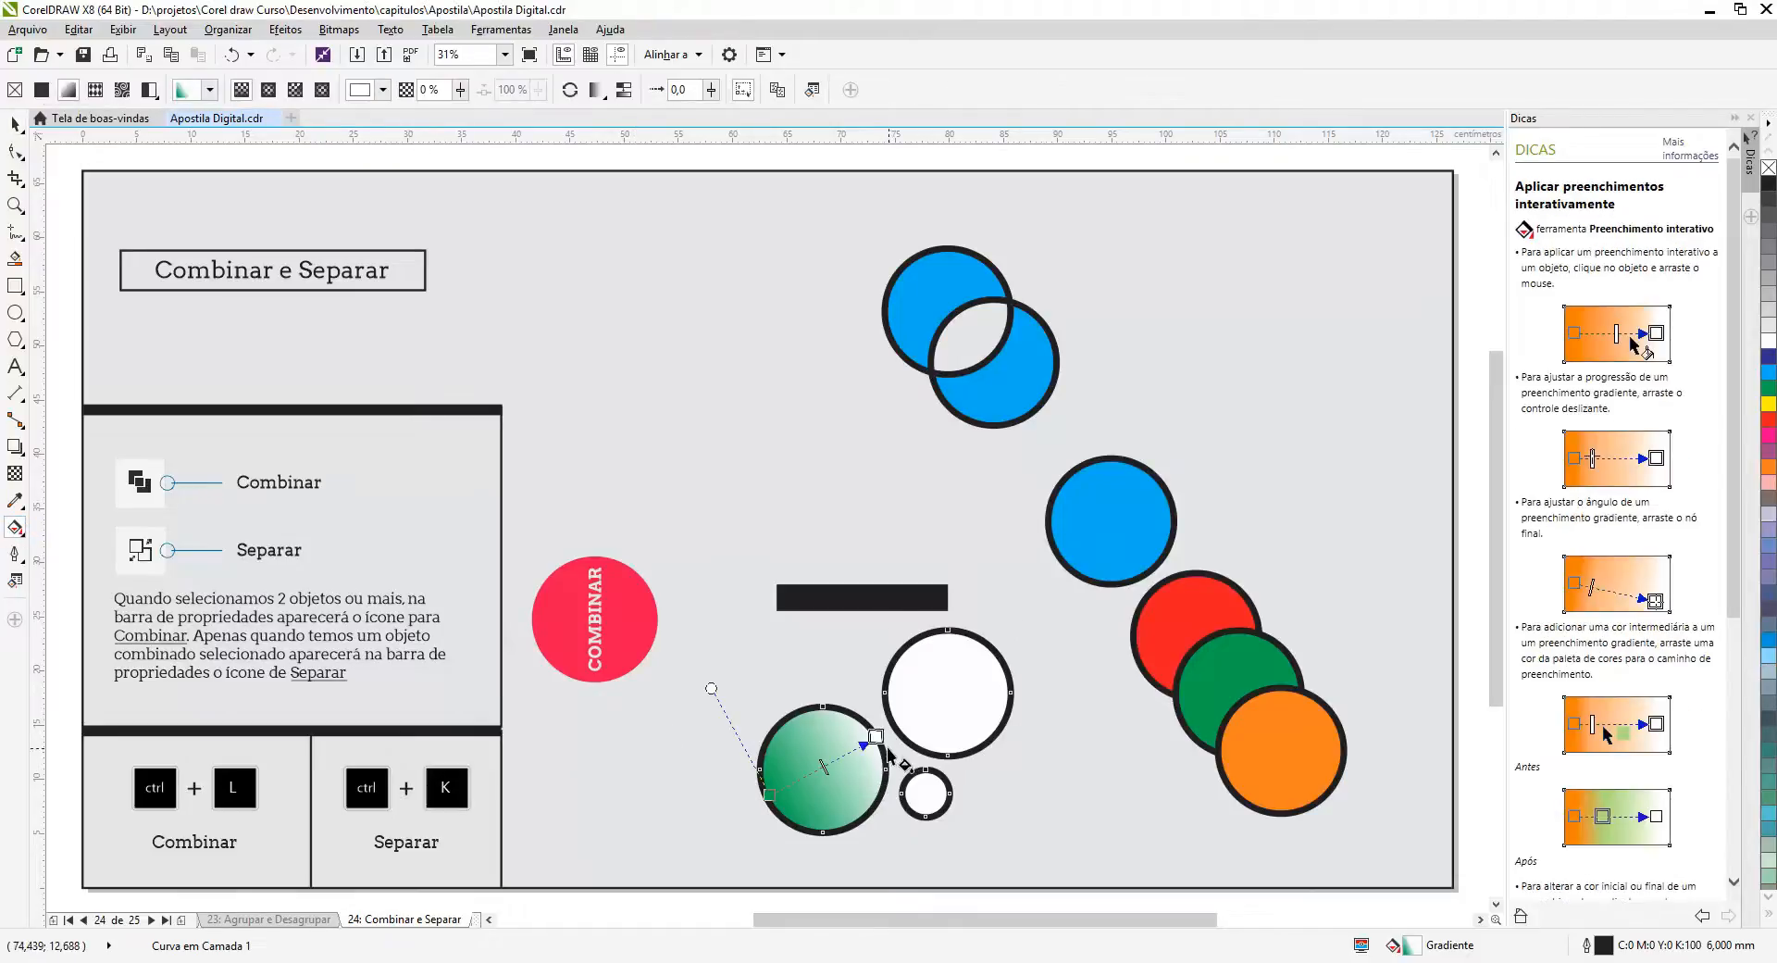
{"action": "left_click_drag", "start_coordinate": [876, 736], "coordinate": [1023, 666]}
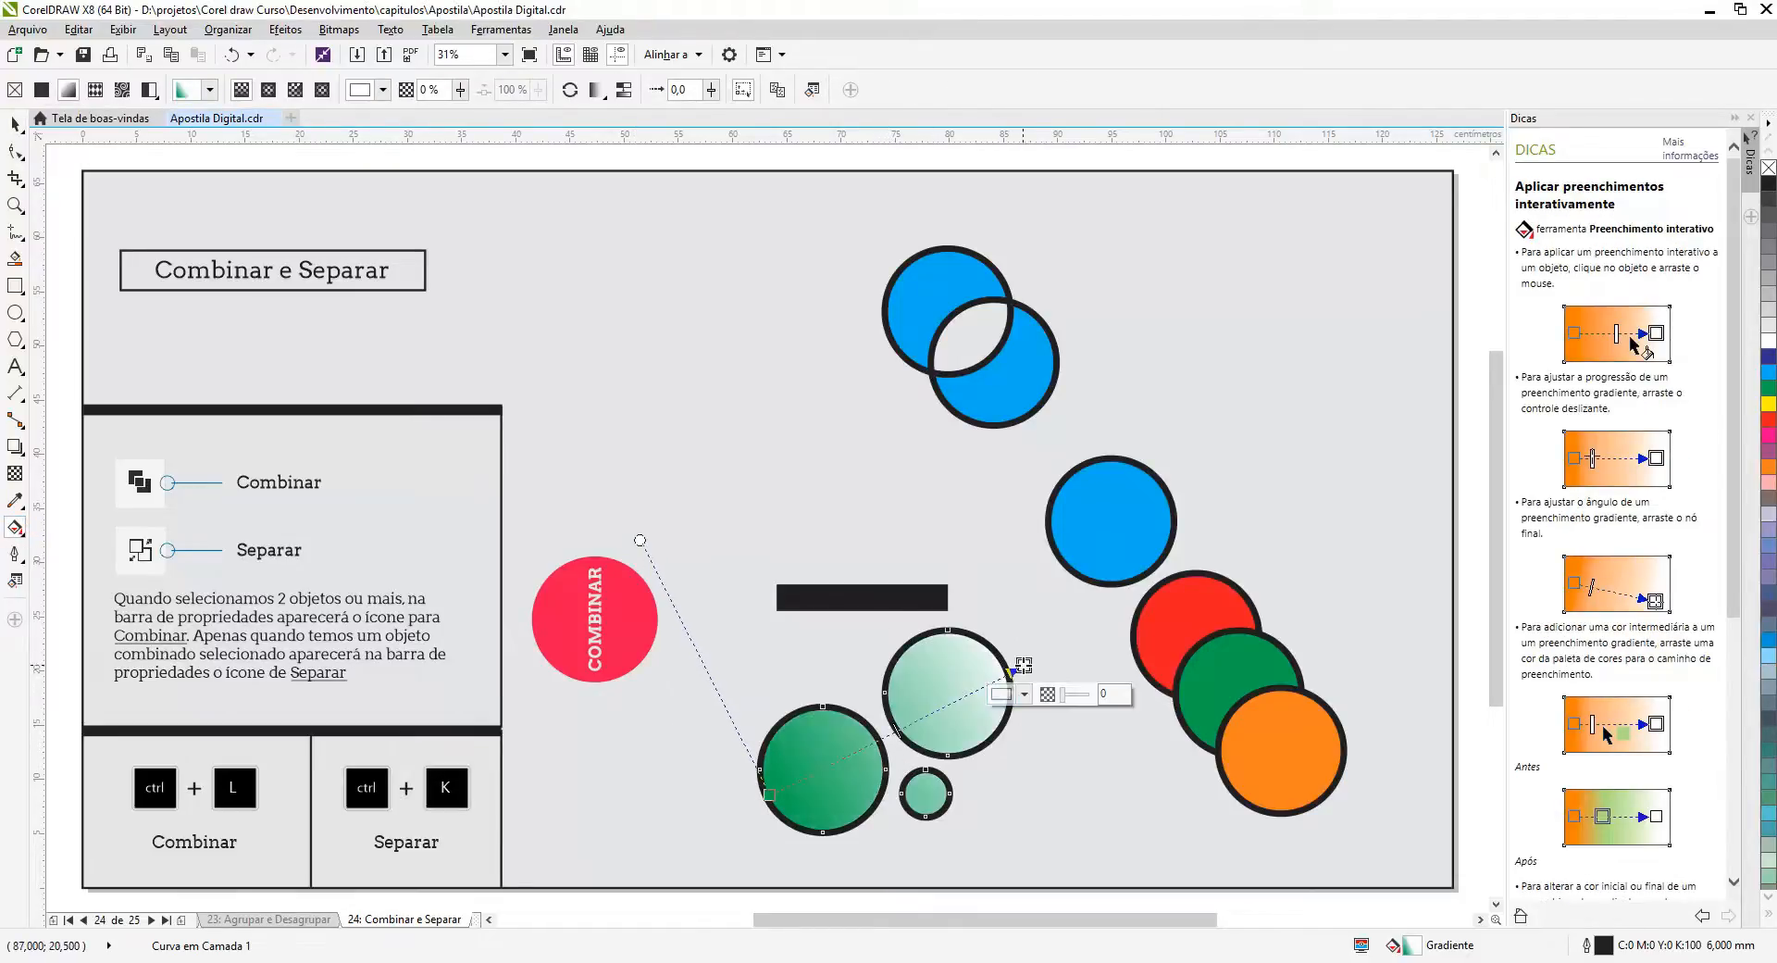
{"action": "left_click_drag", "start_coordinate": [898, 731], "coordinate": [975, 694]}
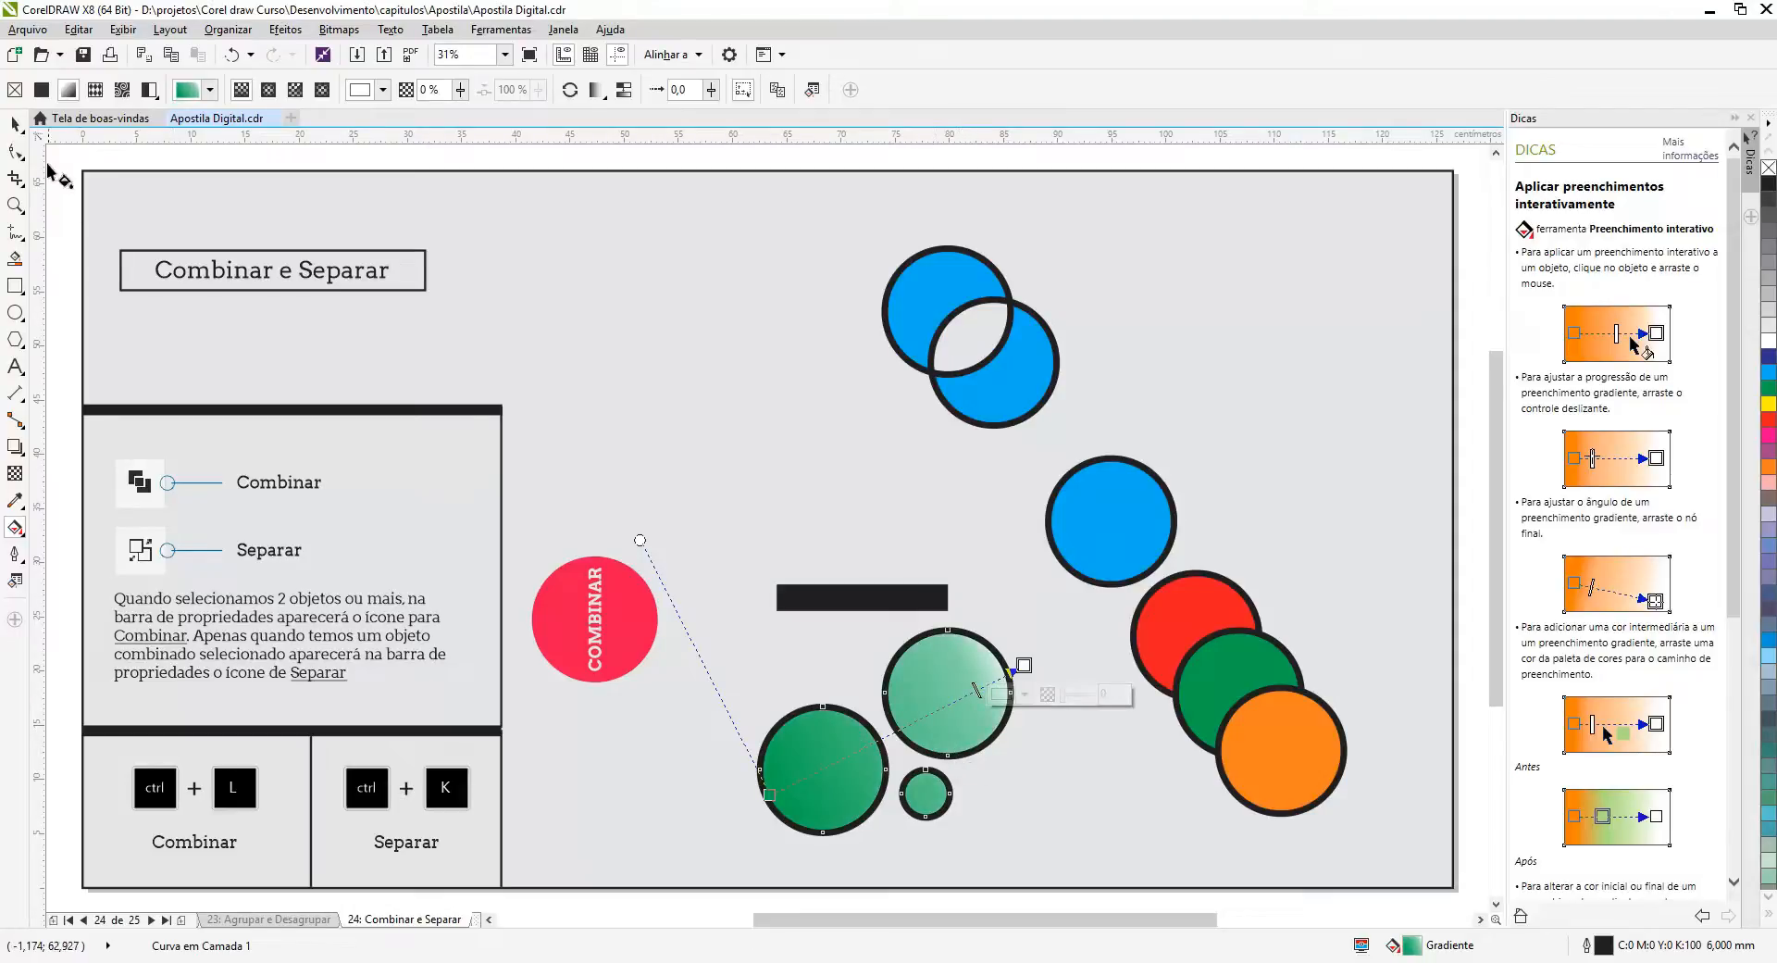
{"action": "left_click", "coordinate": [15, 123]}
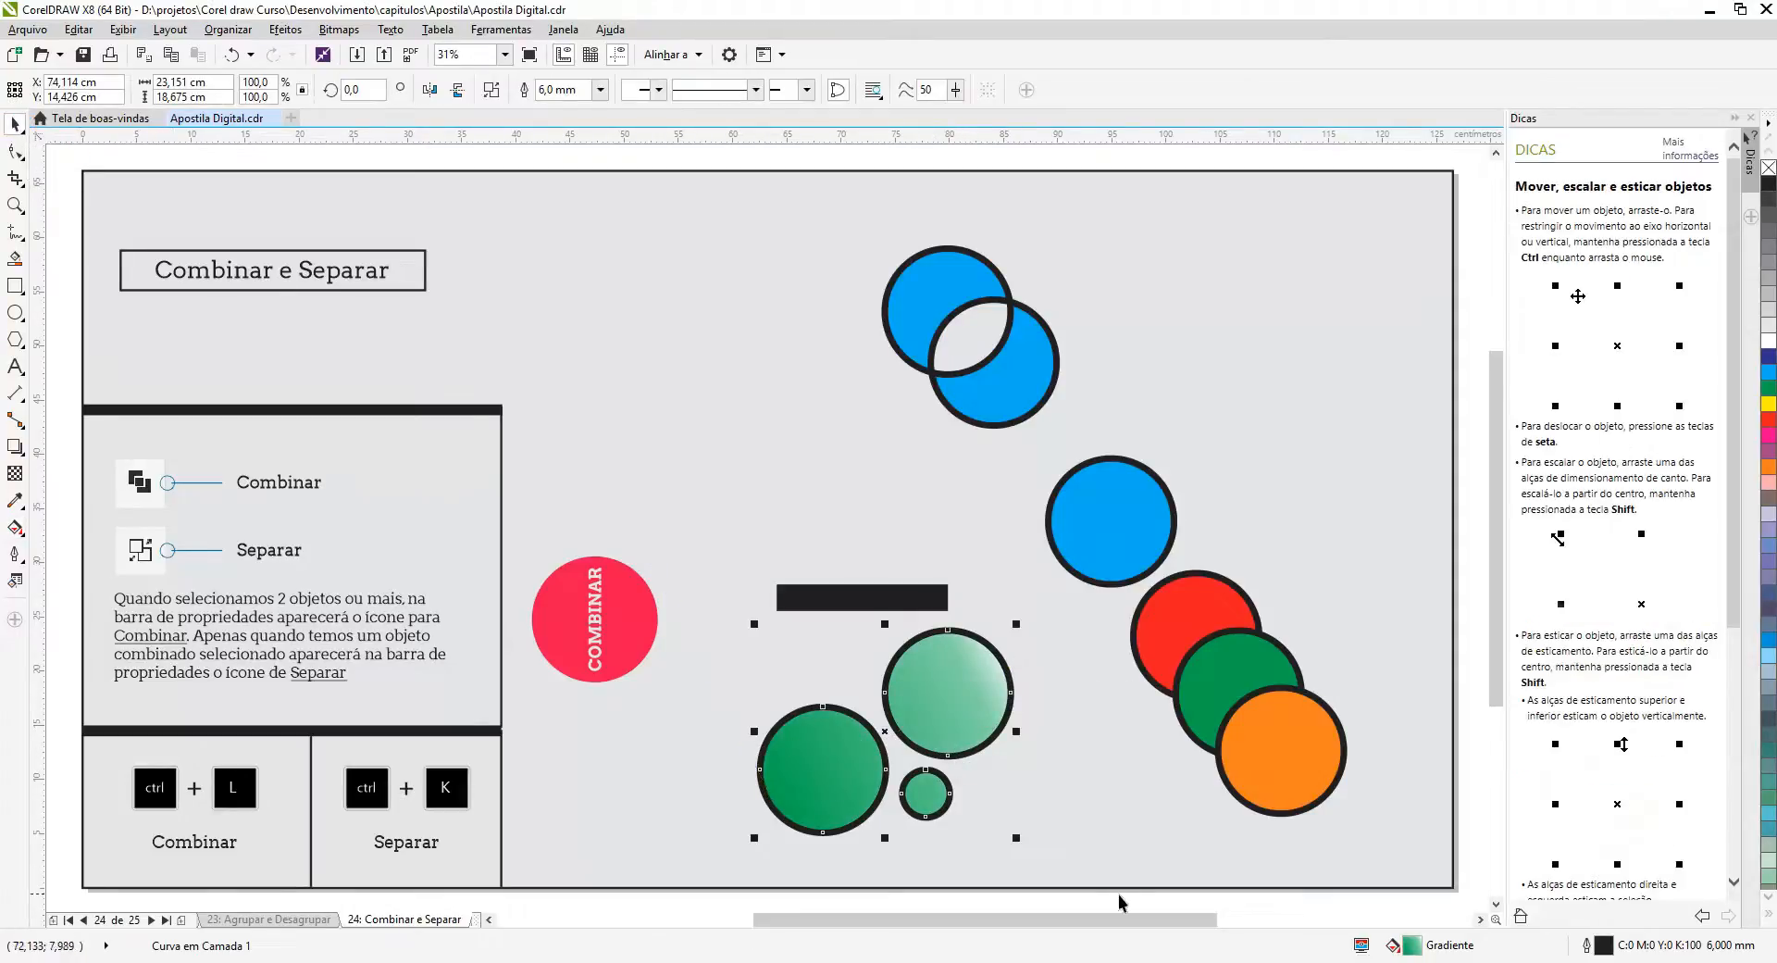
{"action": "left_click", "coordinate": [1051, 818]}
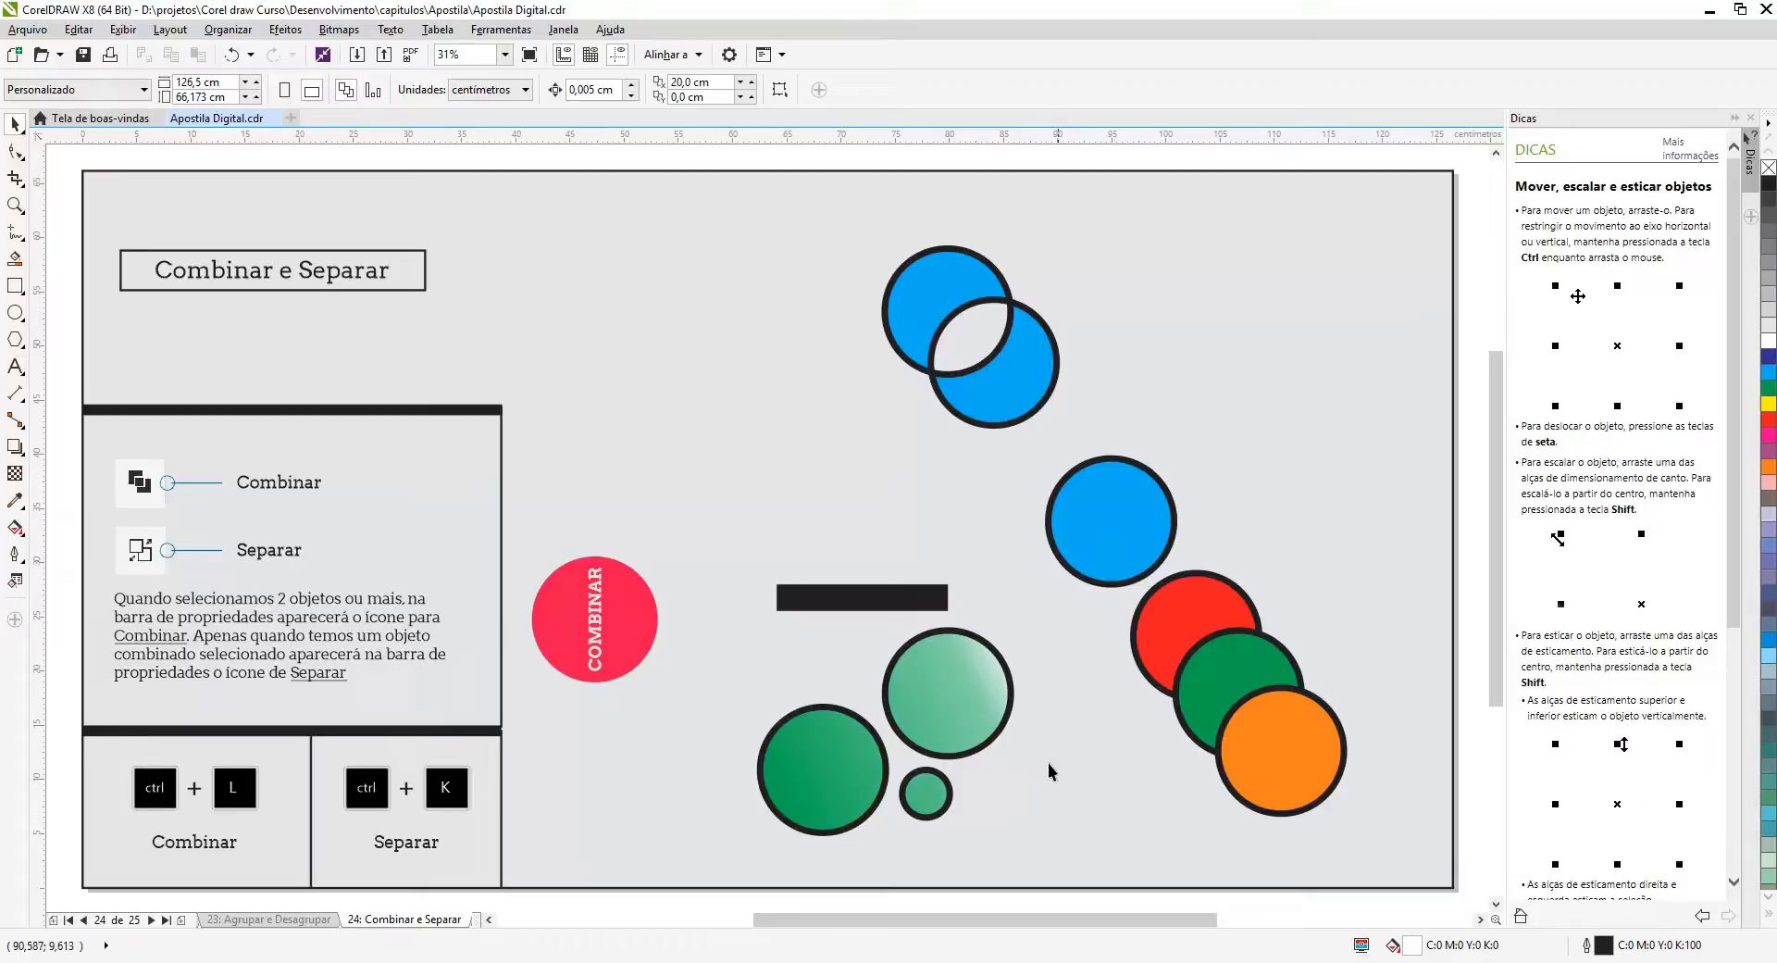
Step: Select the combined blue pair, and separately the four circles of the diagonal chain, to view which command each selection offers
{"action": "left_click", "coordinate": [1005, 412]}
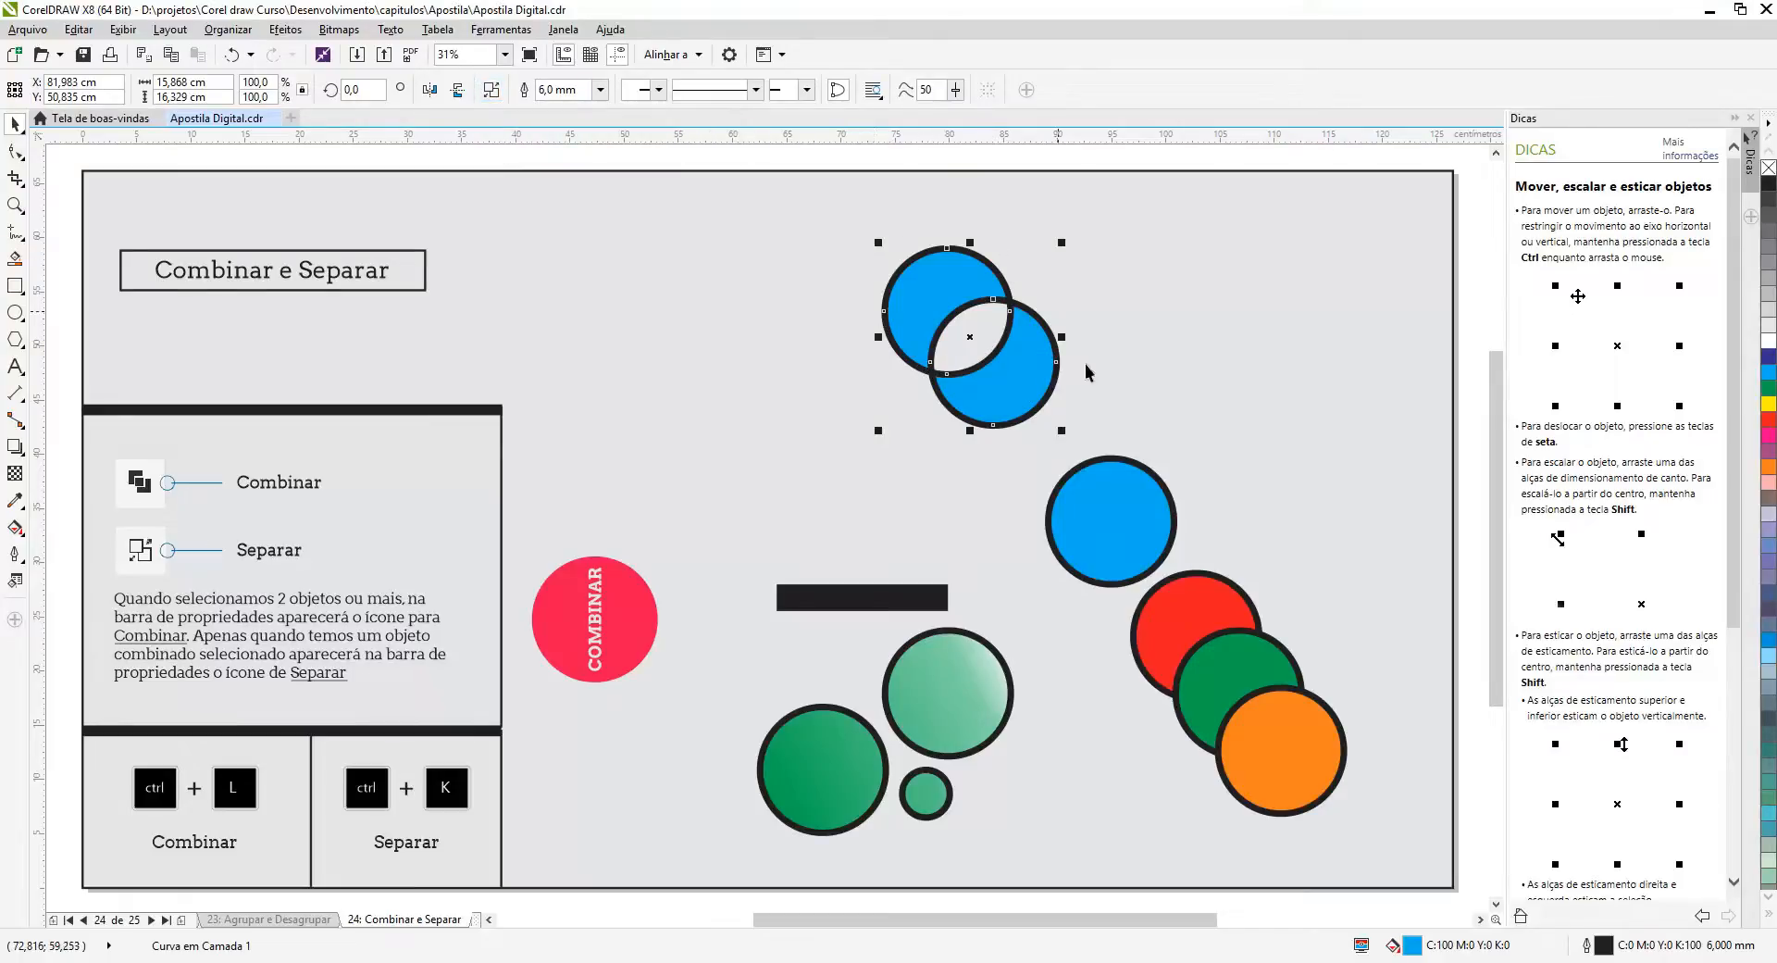
{"action": "left_click", "coordinate": [961, 488]}
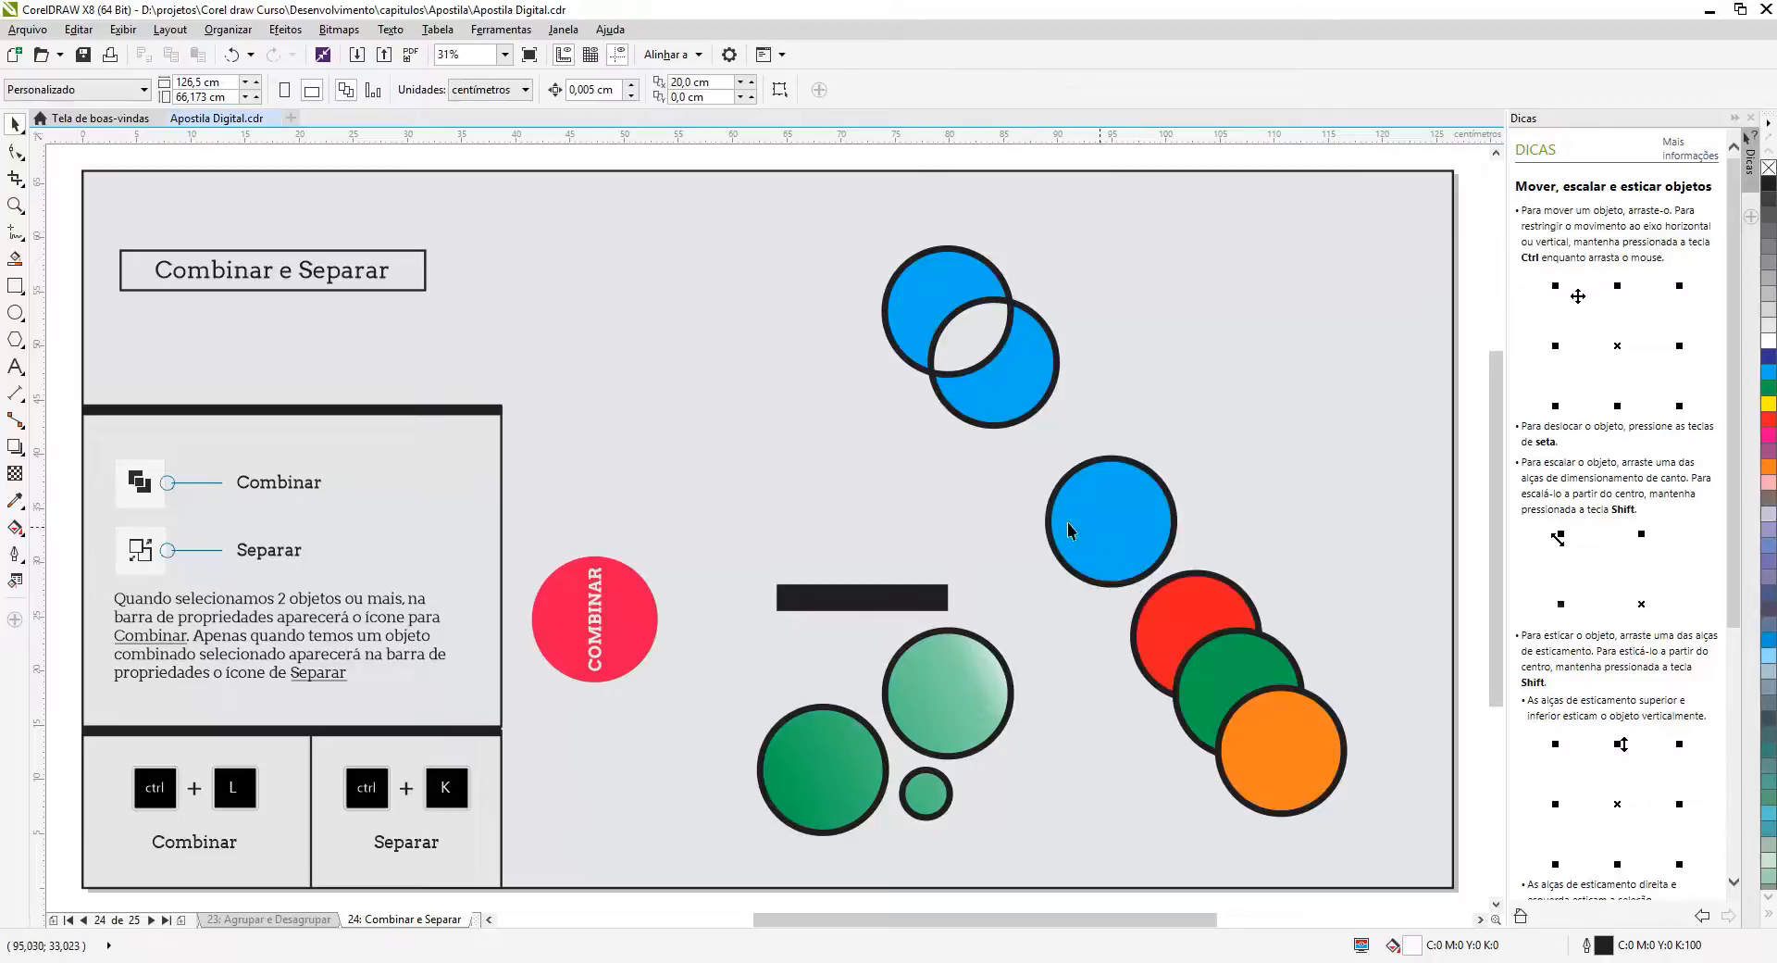
{"action": "left_click_drag", "start_coordinate": [992, 454], "coordinate": [1296, 838]}
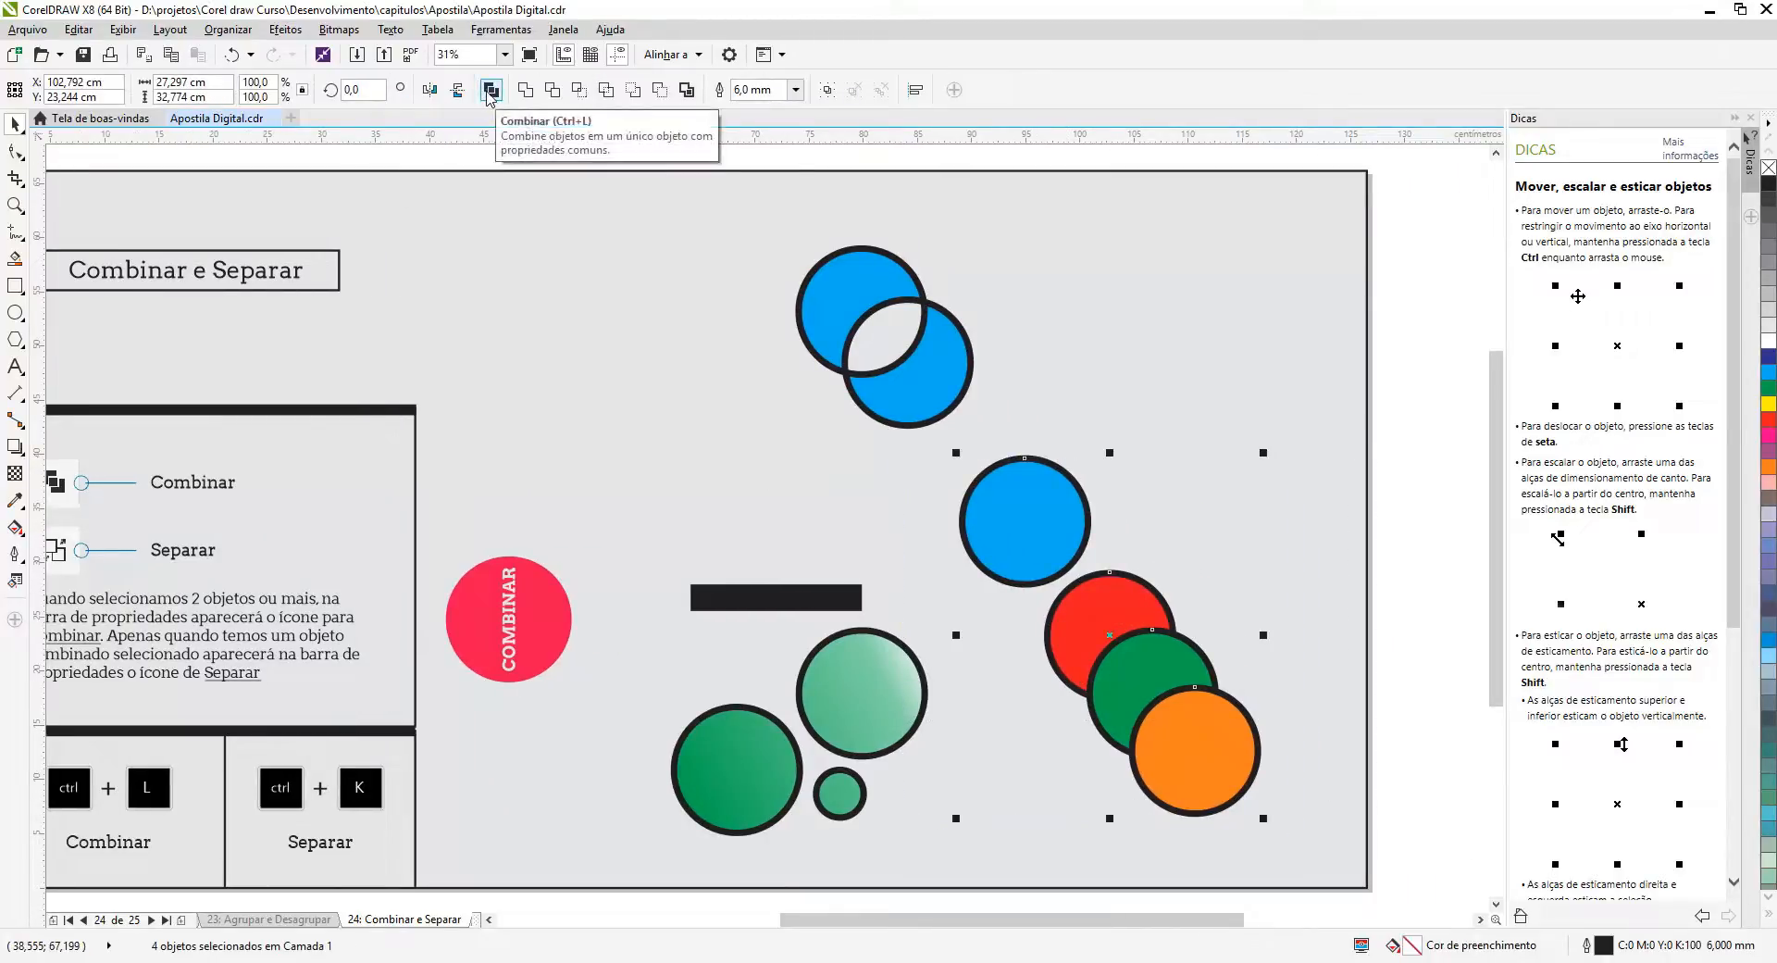
Step: Break apart the combined gradient circles and the combined blue pair into individual circles
{"action": "left_click", "coordinate": [825, 704]}
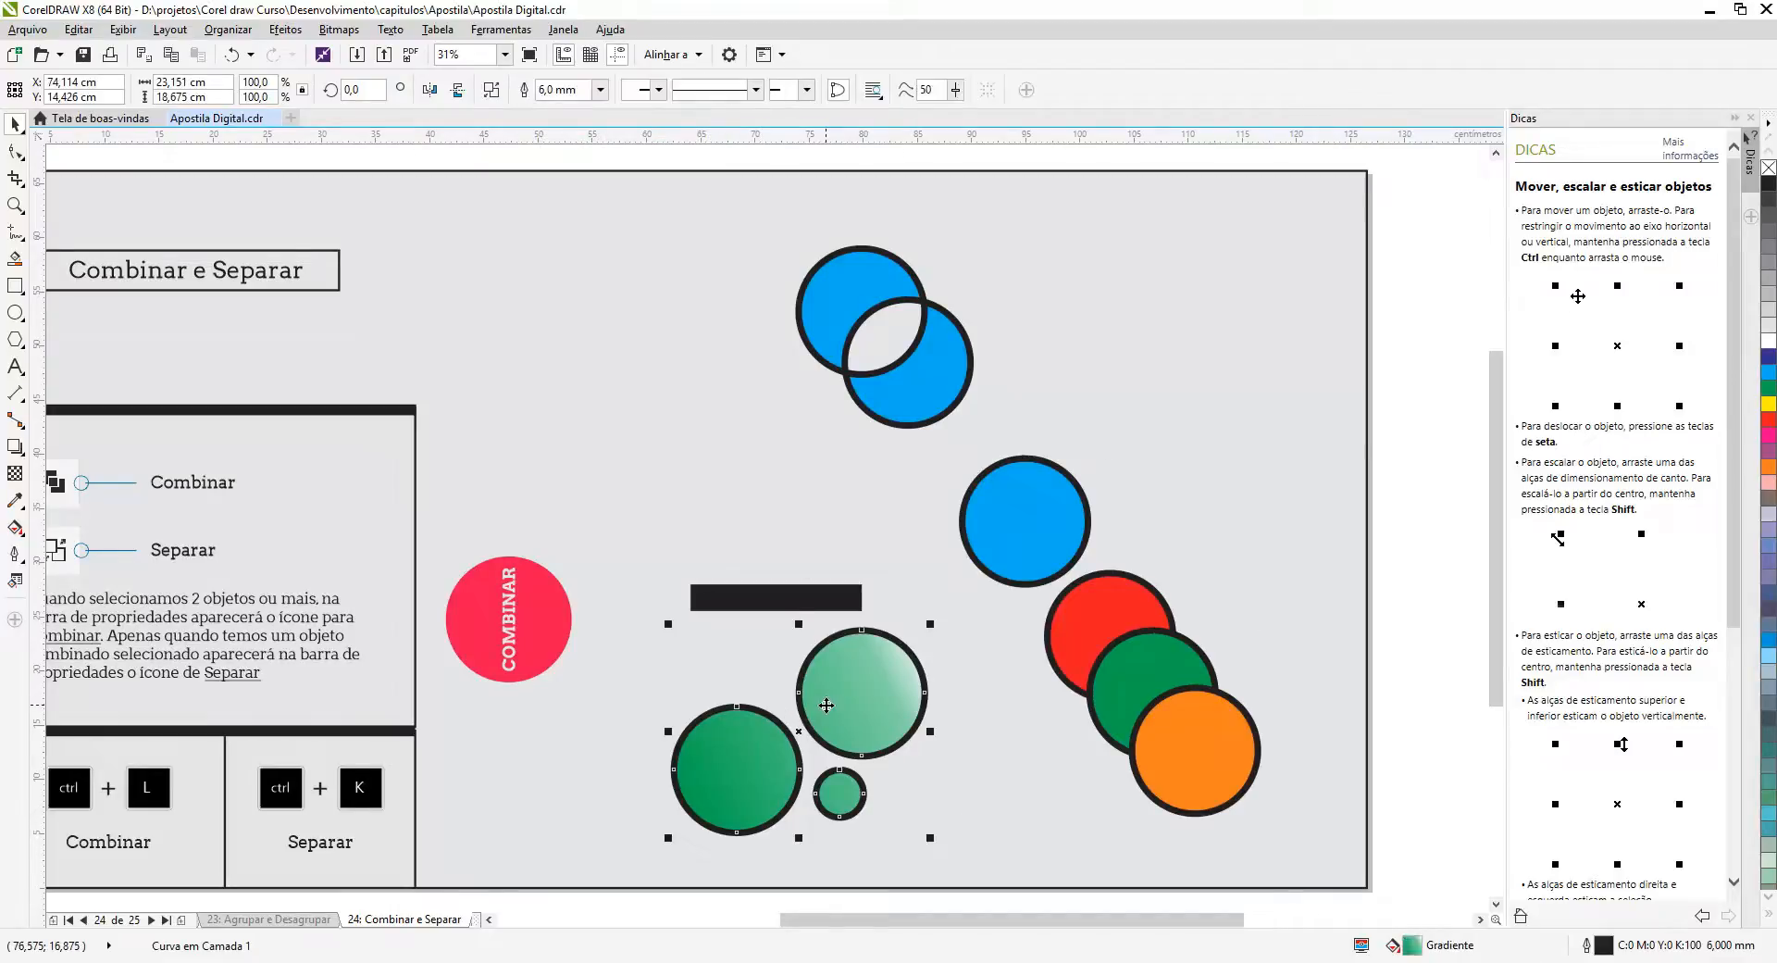
{"action": "left_click", "coordinate": [491, 90]}
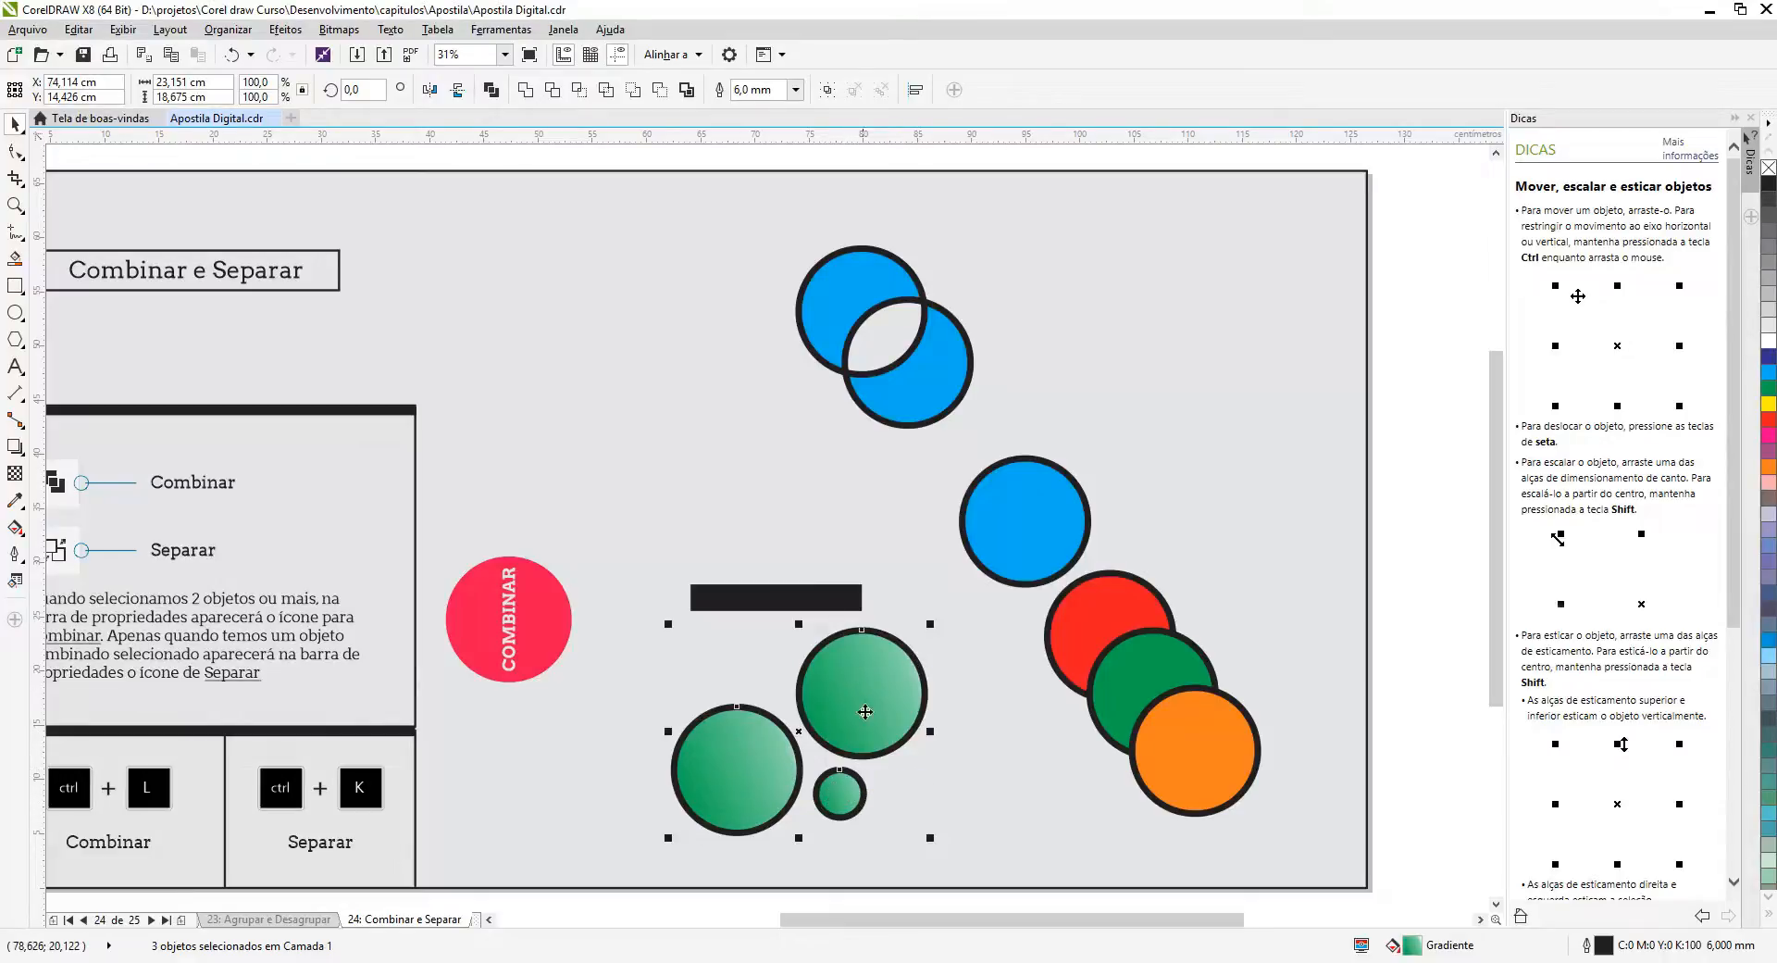
{"action": "left_click", "coordinate": [972, 816]}
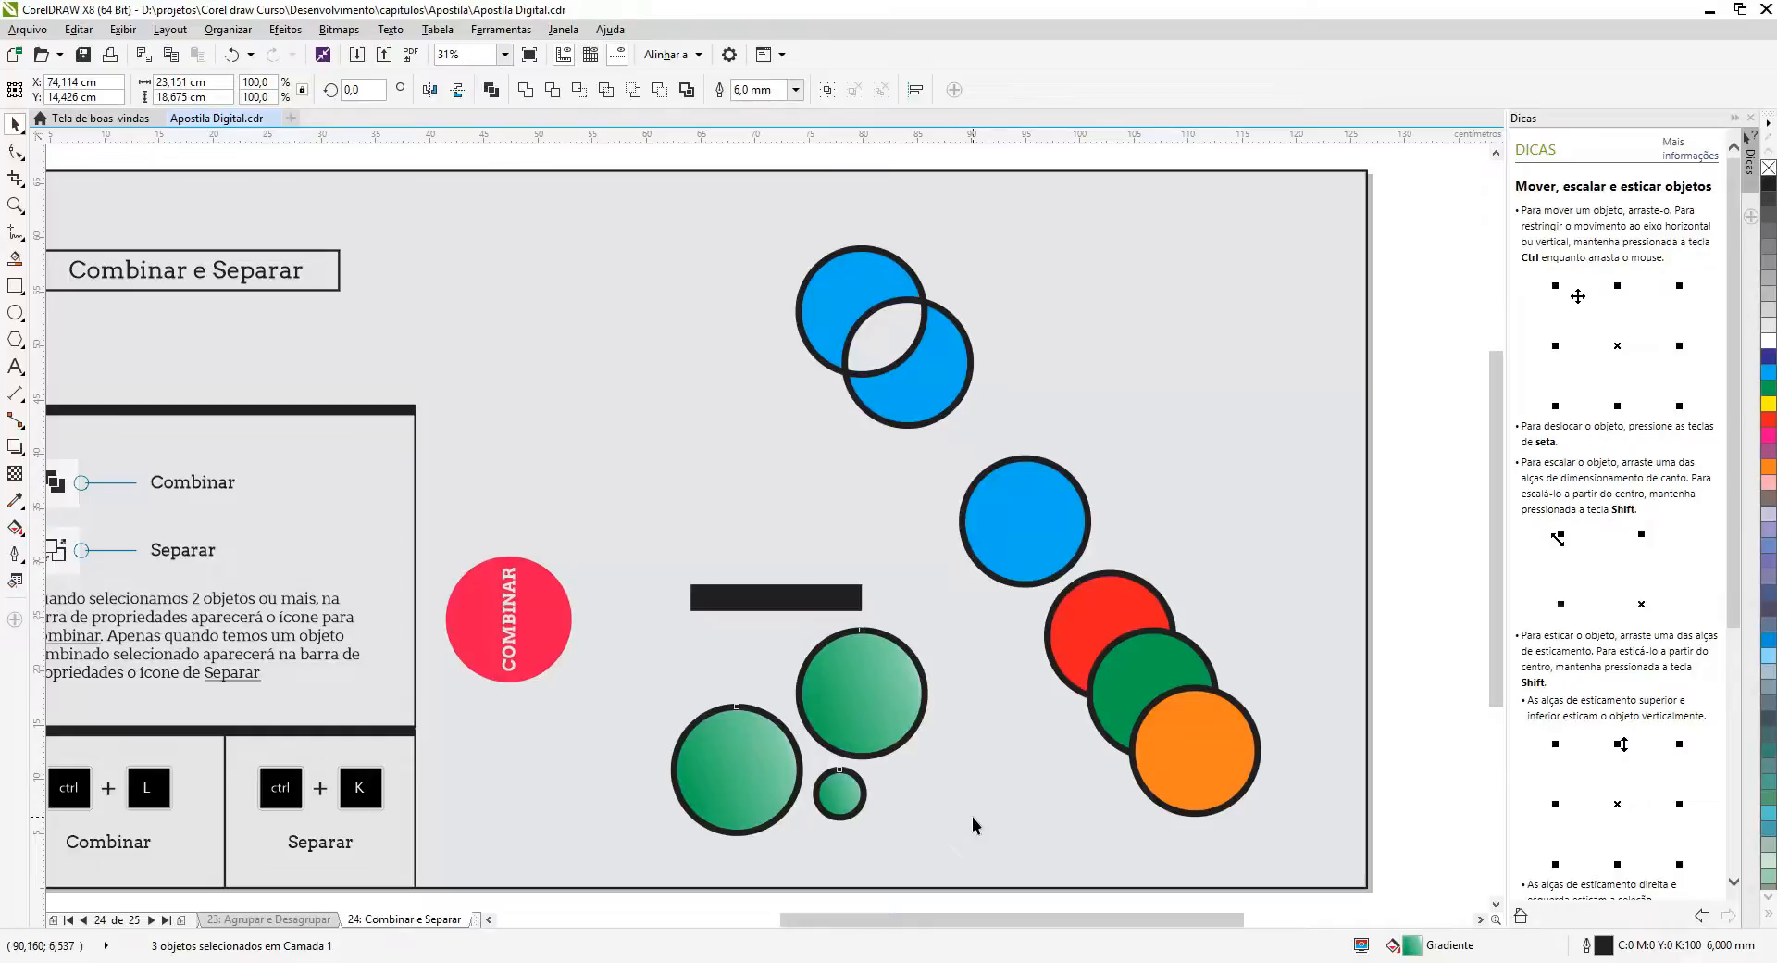
{"action": "left_click", "coordinate": [925, 408]}
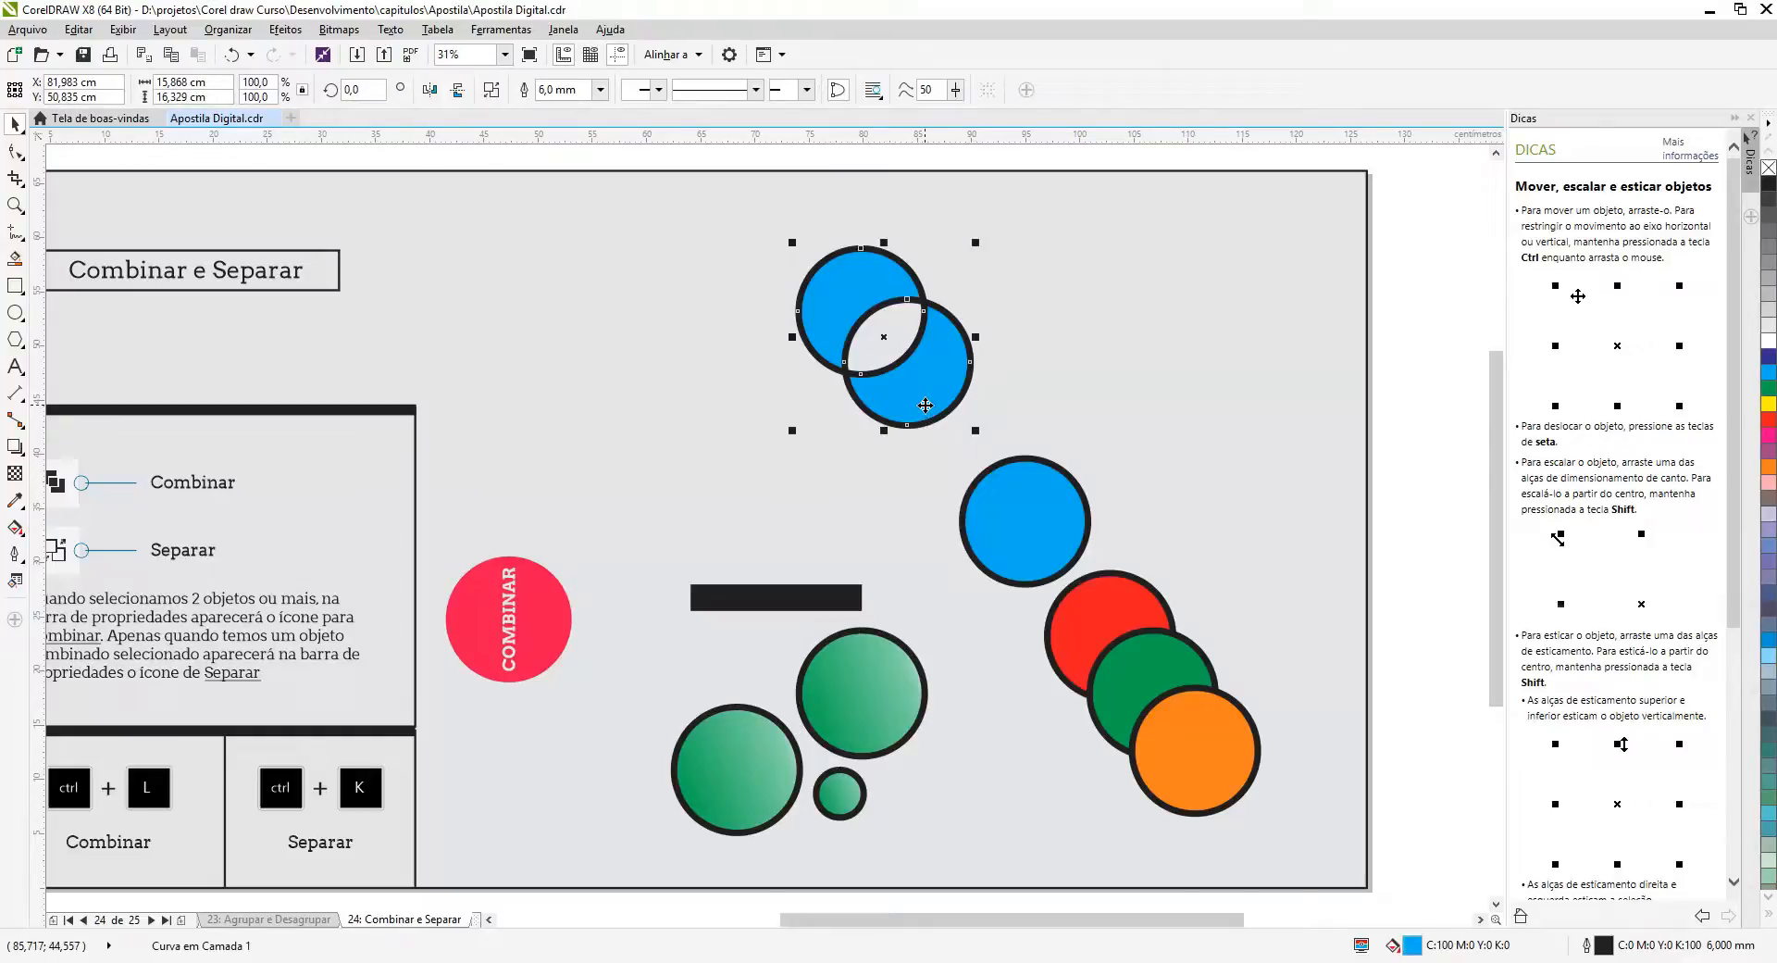
{"action": "left_click", "coordinate": [489, 90]}
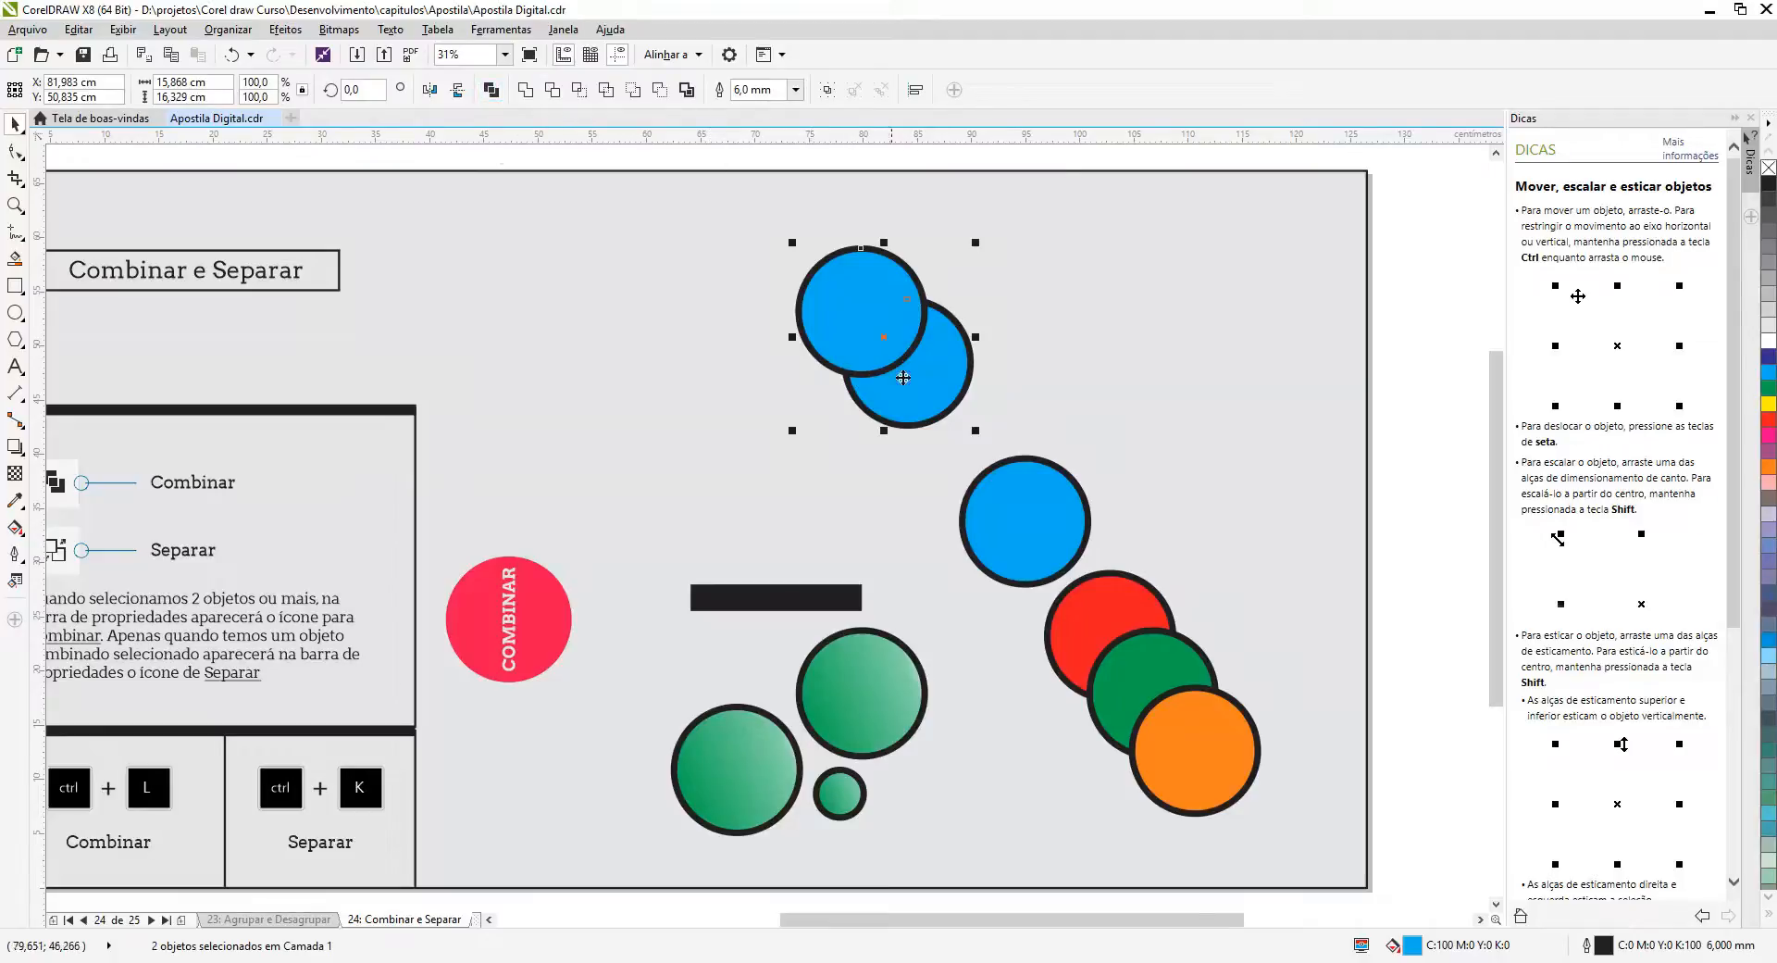
Step: Pull the two separated blue circles away from each other to opposite sides and clear the selection
{"action": "left_click_drag", "start_coordinate": [842, 301], "coordinate": [620, 318]}
{"action": "left_click", "coordinate": [796, 313]}
{"action": "left_click_drag", "start_coordinate": [880, 369], "coordinate": [1084, 370]}
{"action": "left_click", "coordinate": [906, 400]}
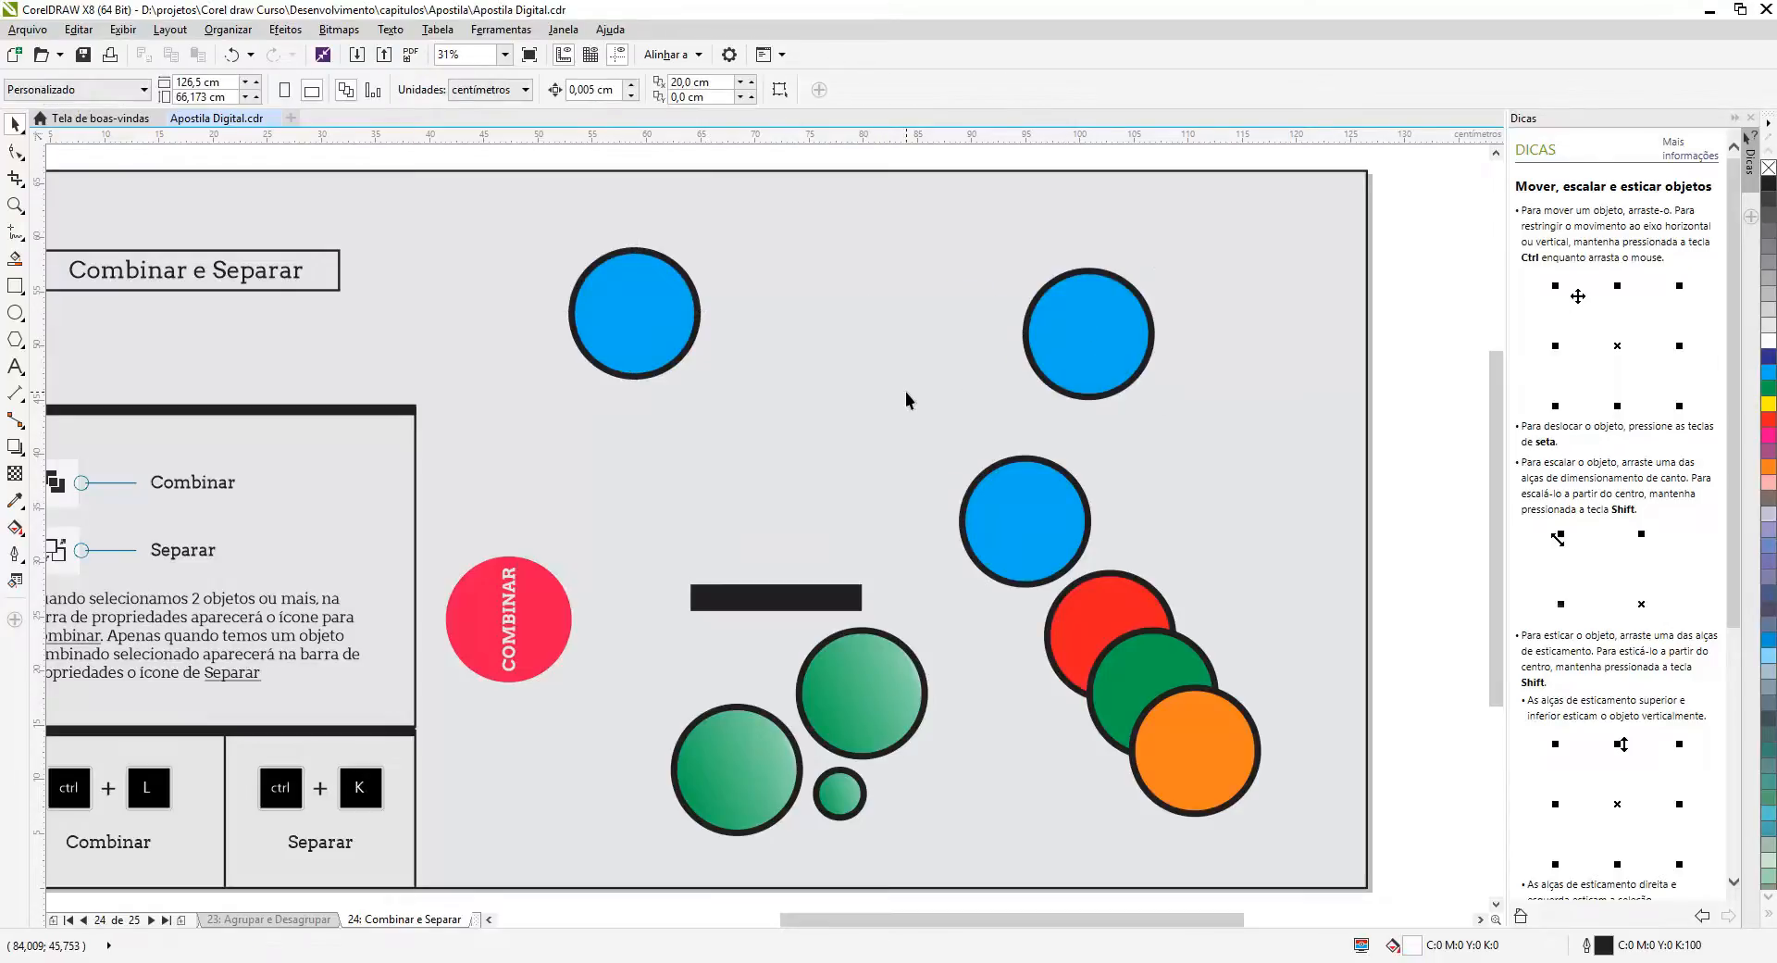
Step: Undo the last two moves of the blue circles and clear the selection
{"action": "key", "text": "ctrl+z"}
{"action": "key", "text": "ctrl+z"}
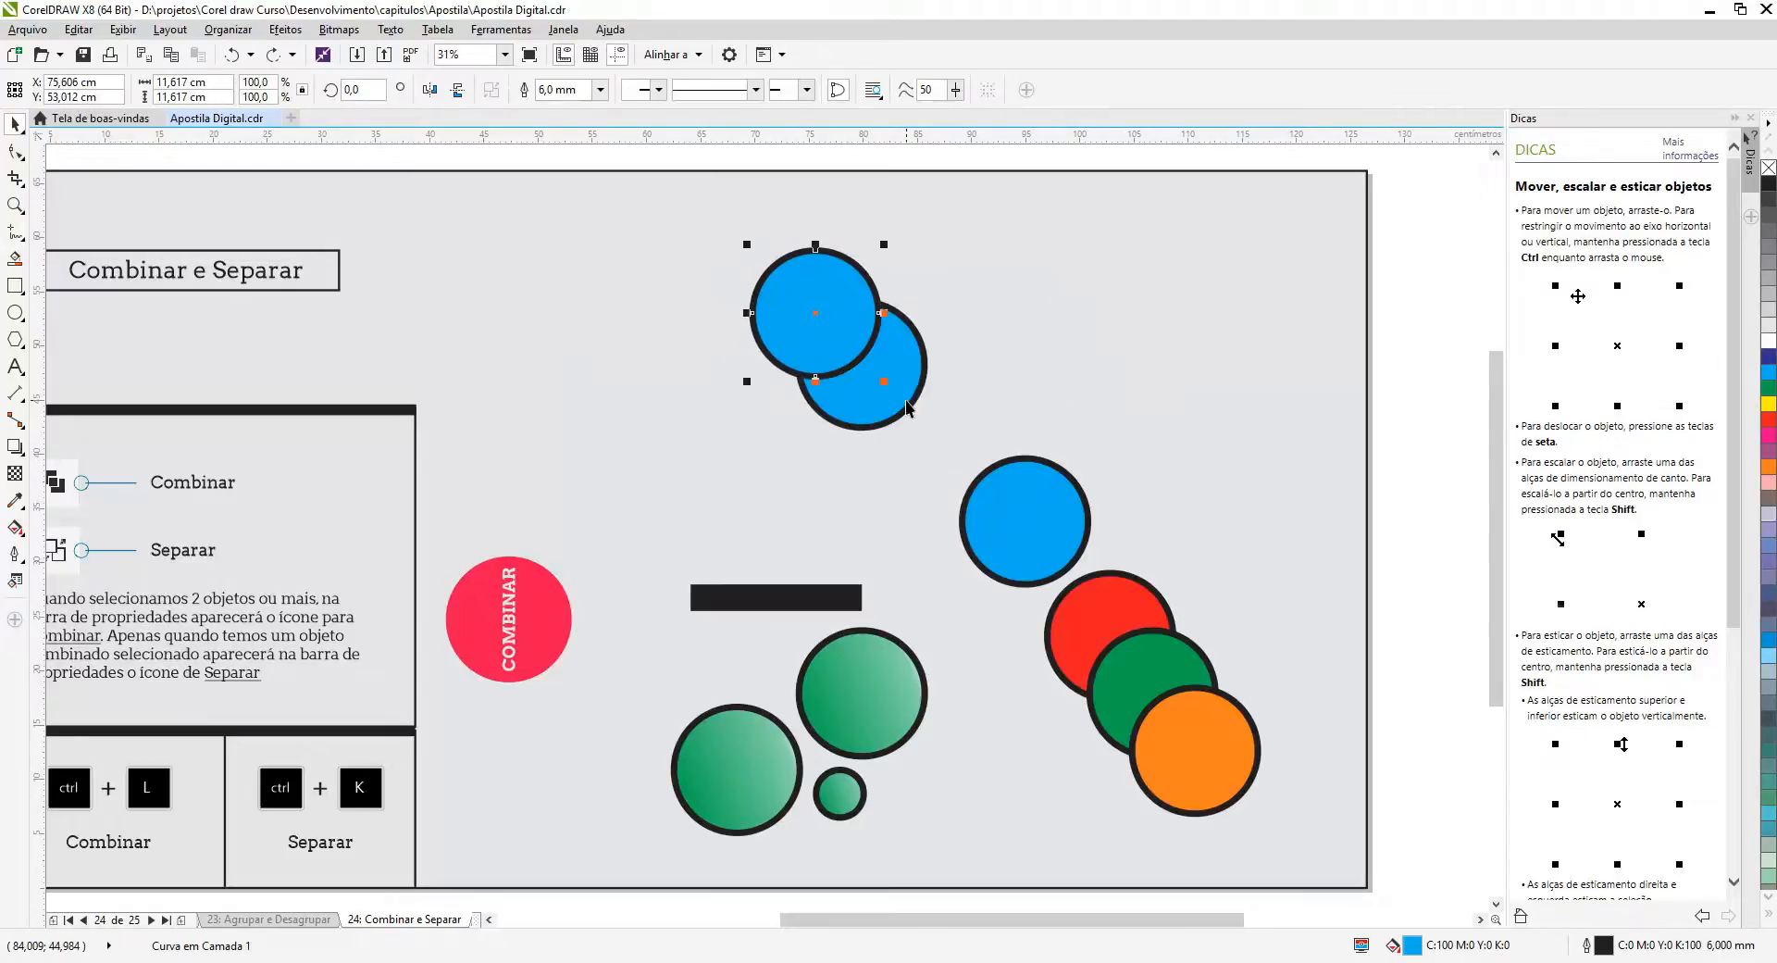
{"action": "left_click", "coordinate": [872, 486]}
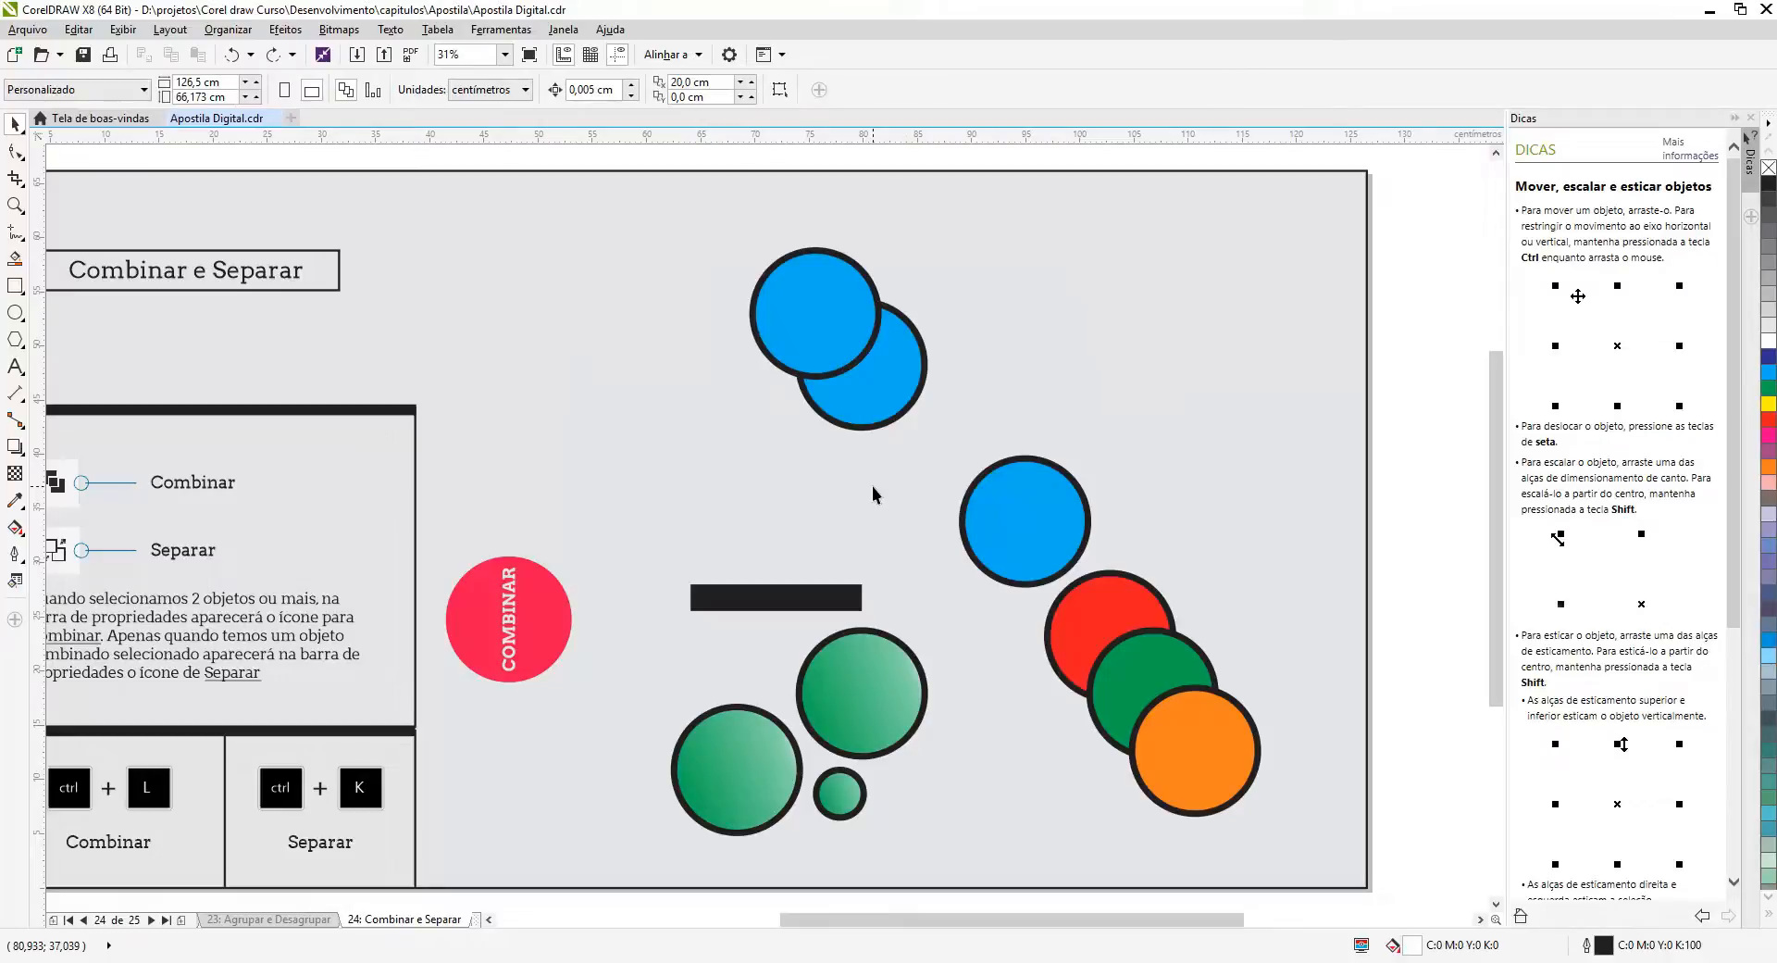
Step: Combine the red, green and orange circles of the diagonal chain, break the result apart, and clear the selection
{"action": "scroll", "coordinate": [872, 486], "scroll_direction": "left", "scroll_amount": 3}
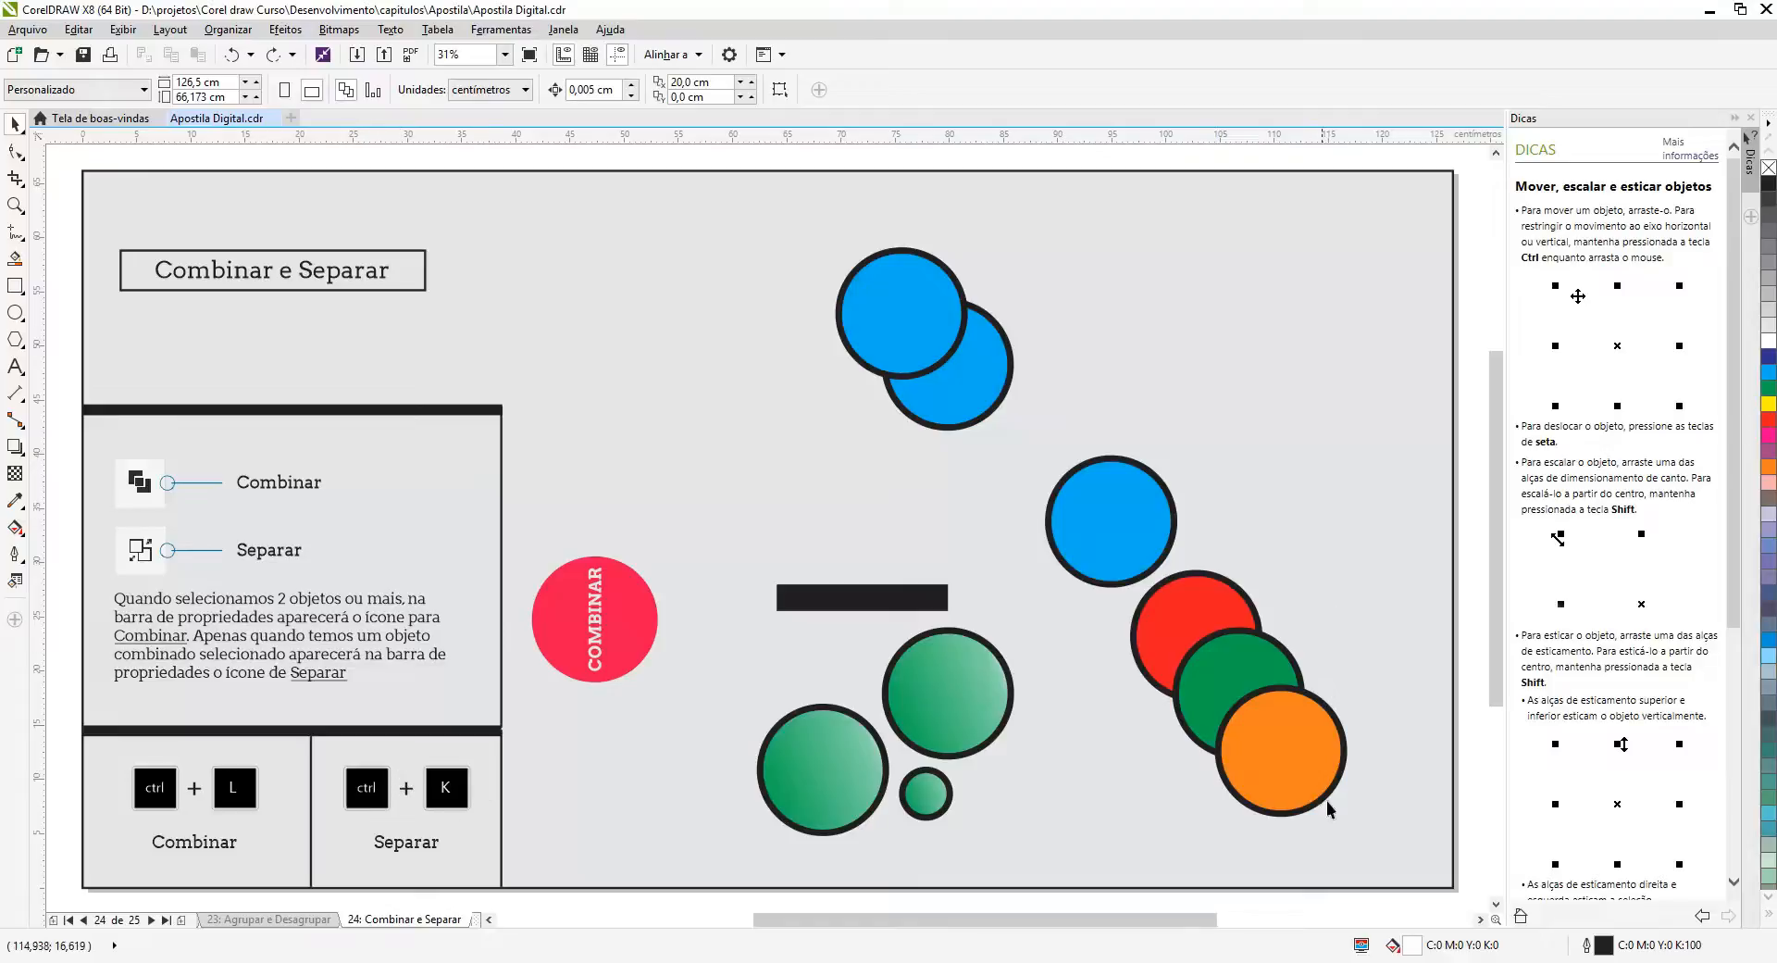
{"action": "left_click_drag", "start_coordinate": [1379, 851], "coordinate": [1081, 538]}
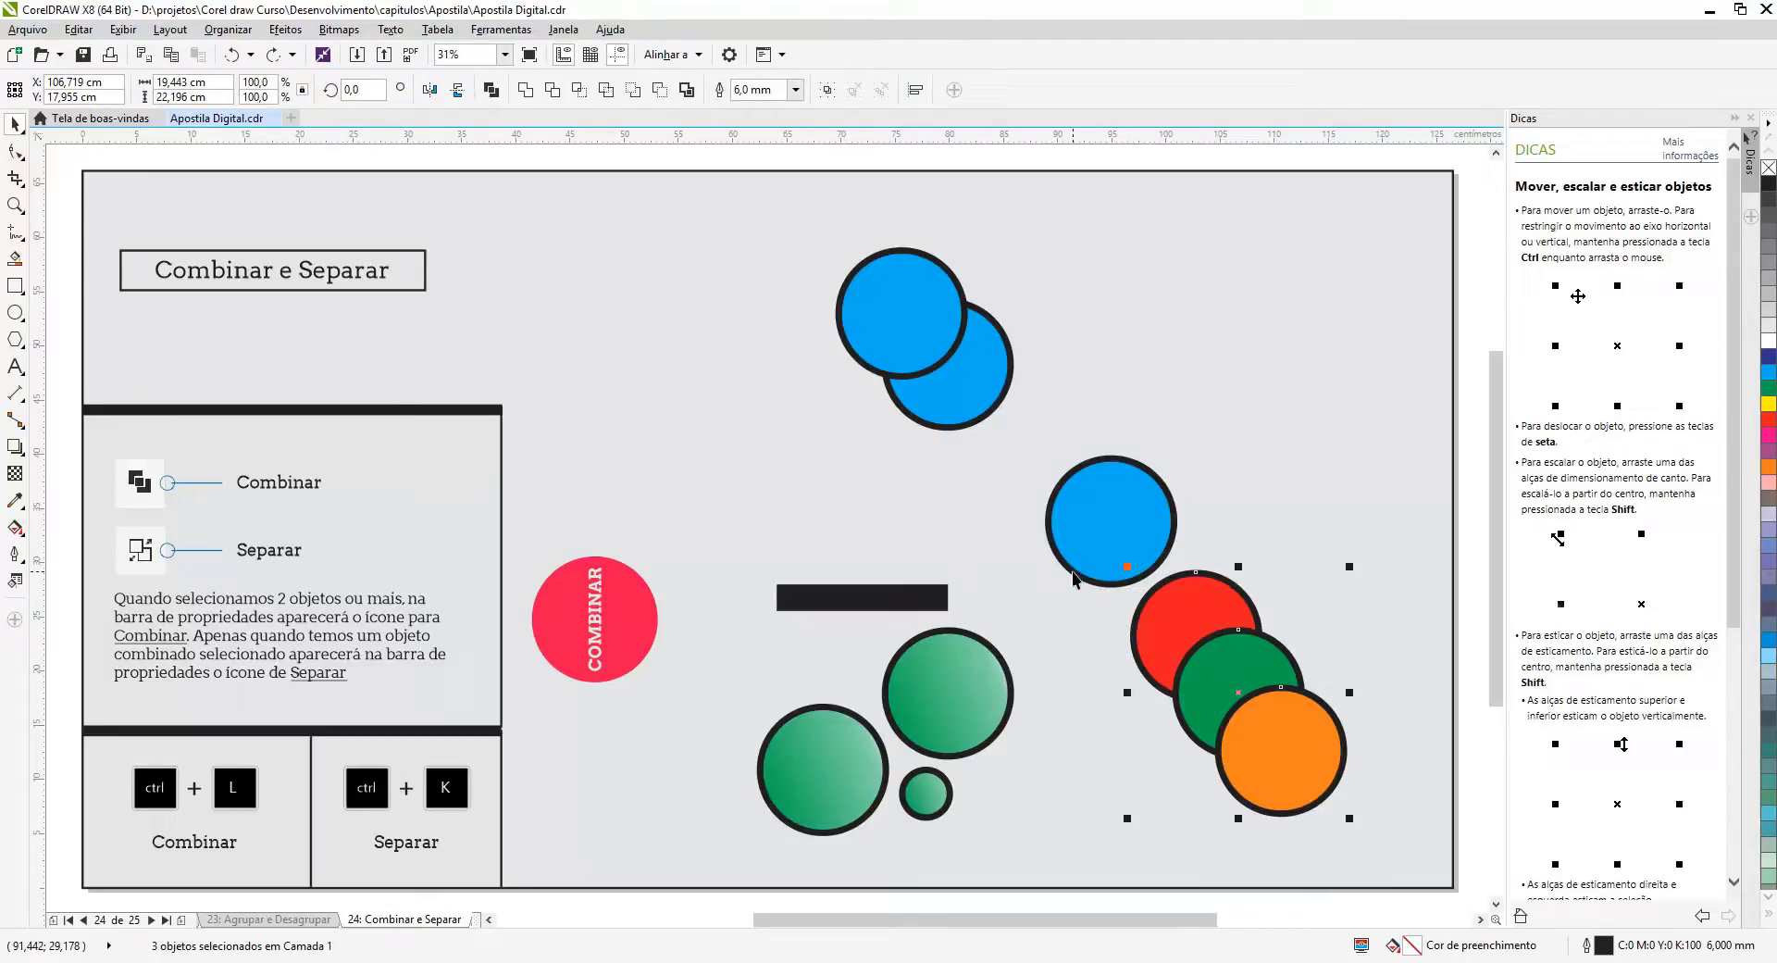
{"action": "key", "text": "ctrl+l"}
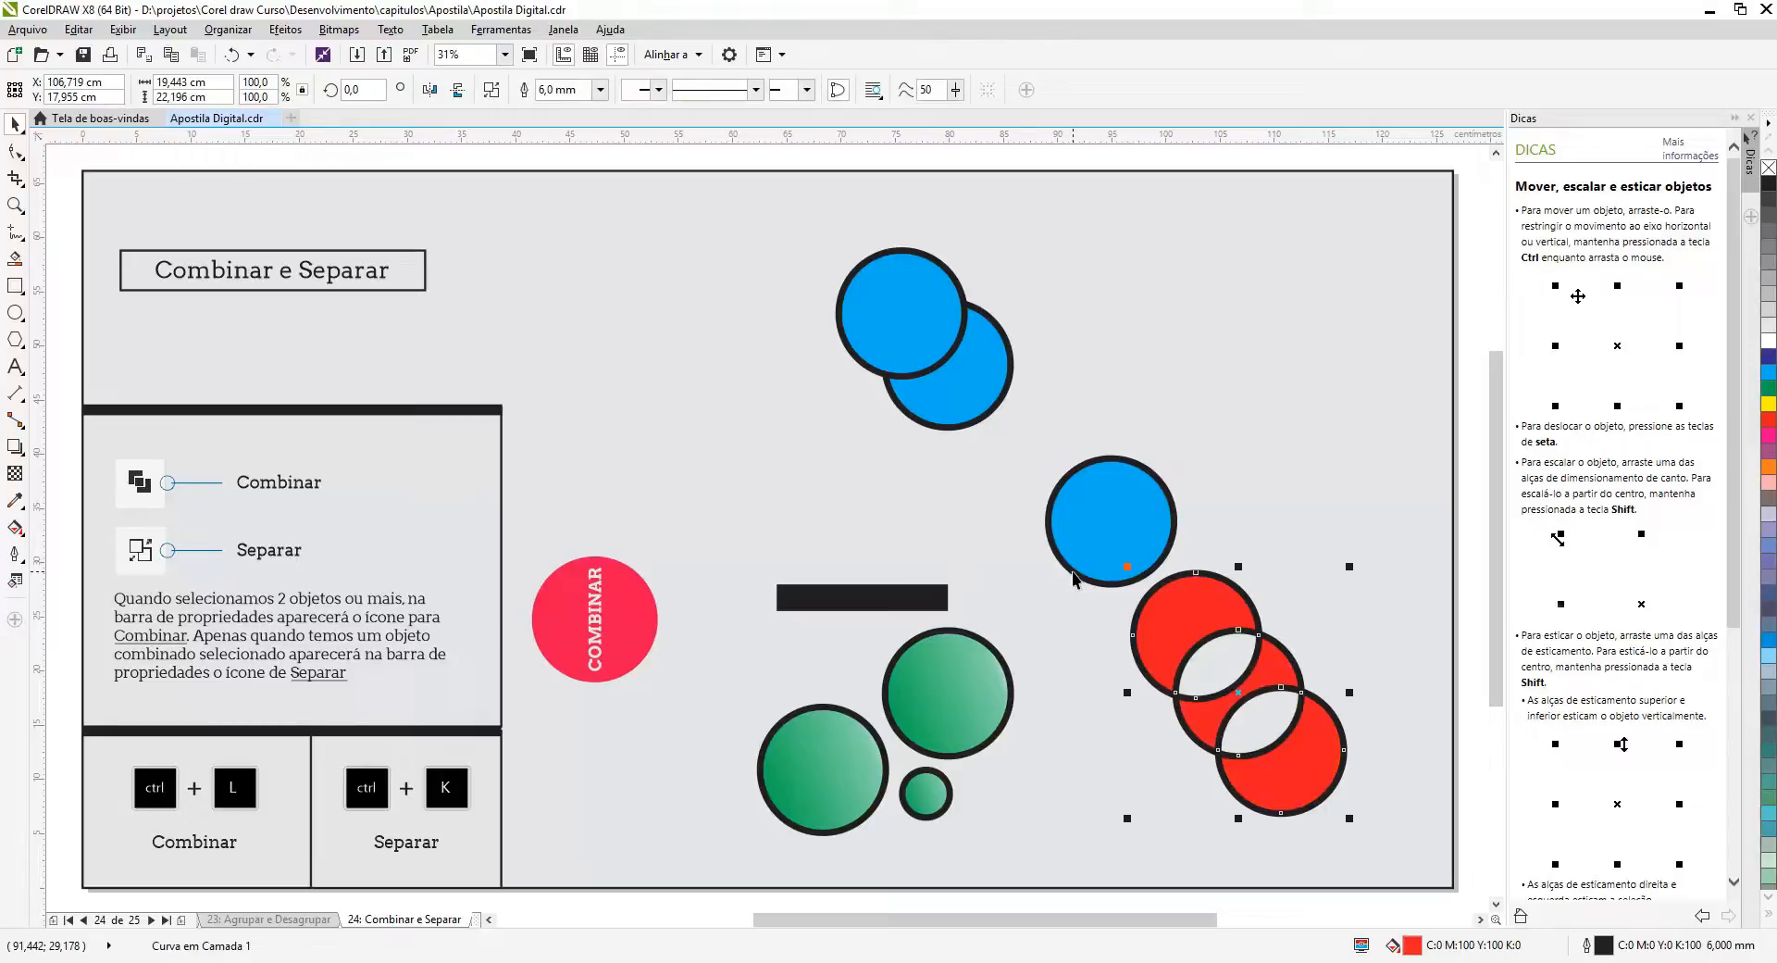
{"action": "key", "text": "ctrl+k"}
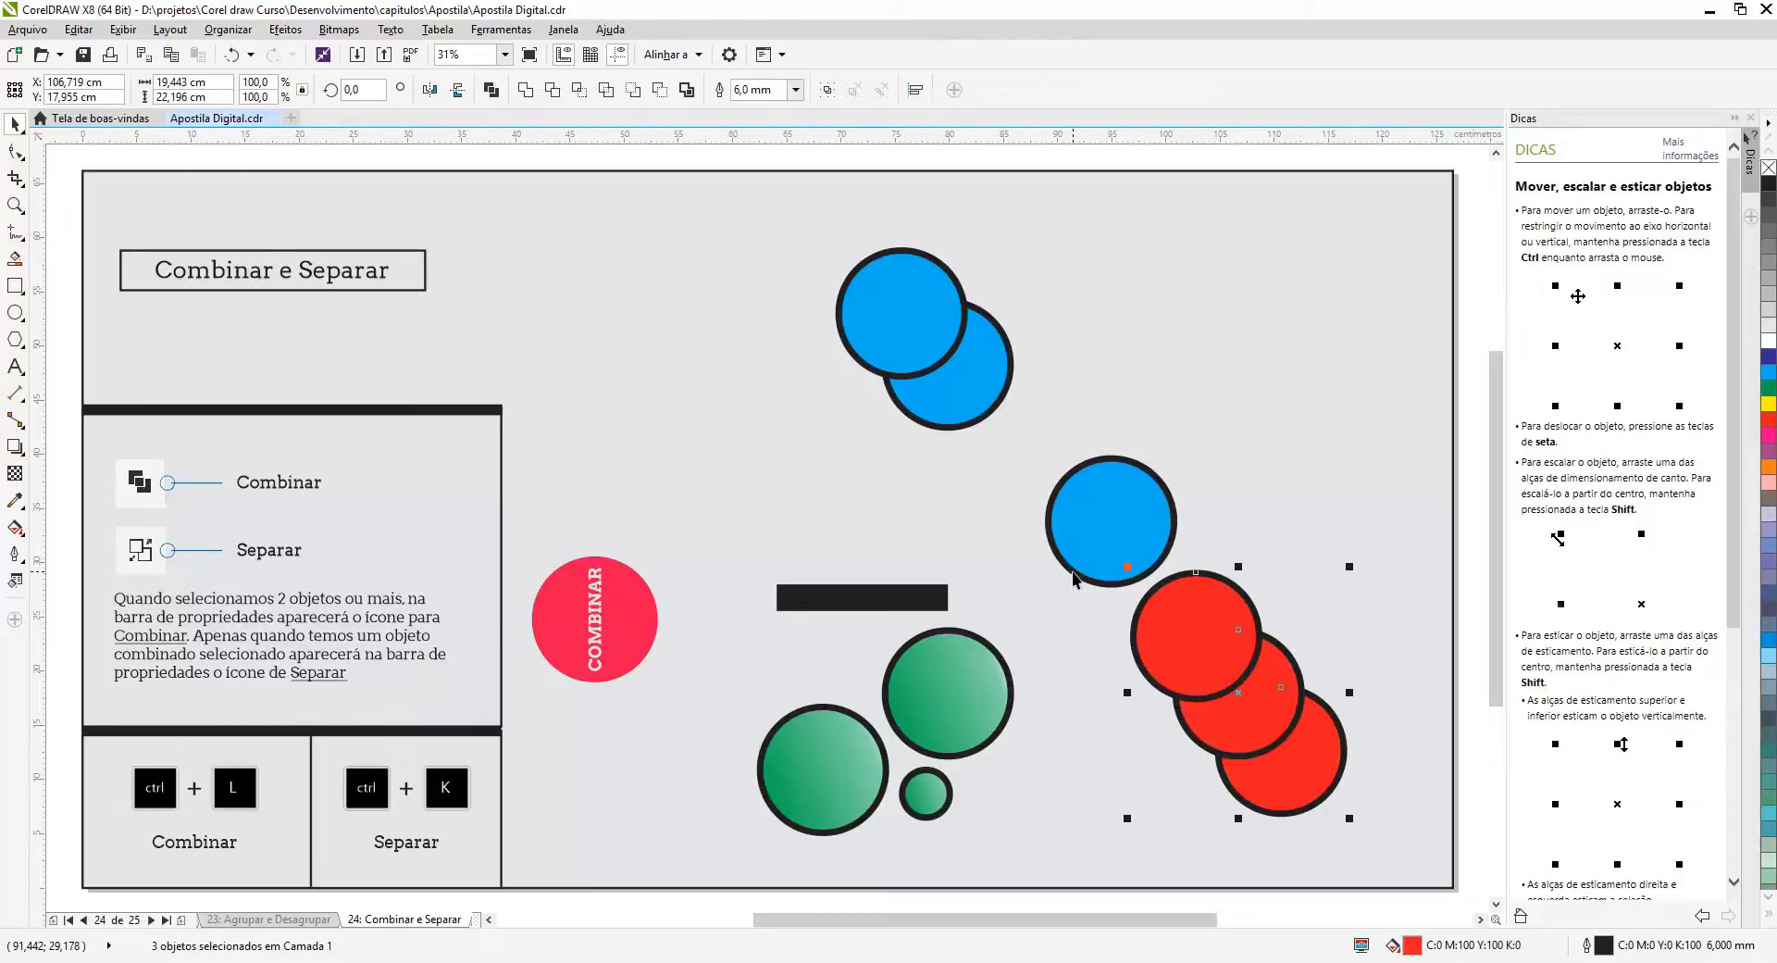
{"action": "left_click", "coordinate": [1288, 486]}
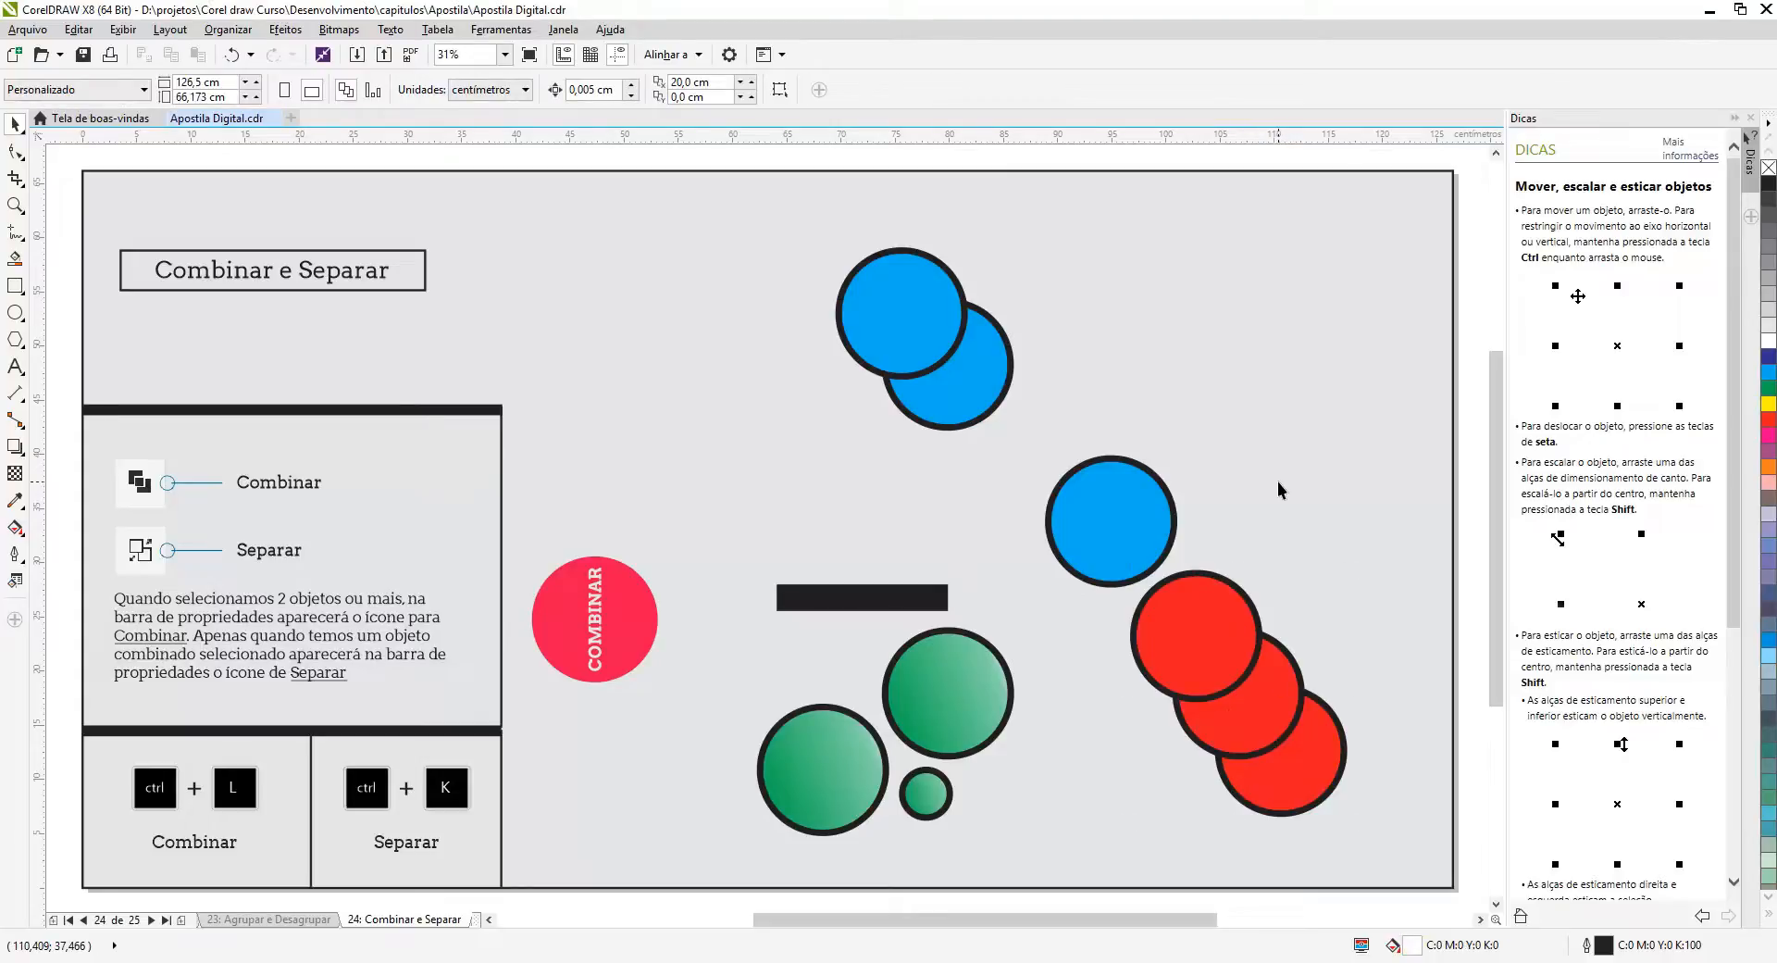